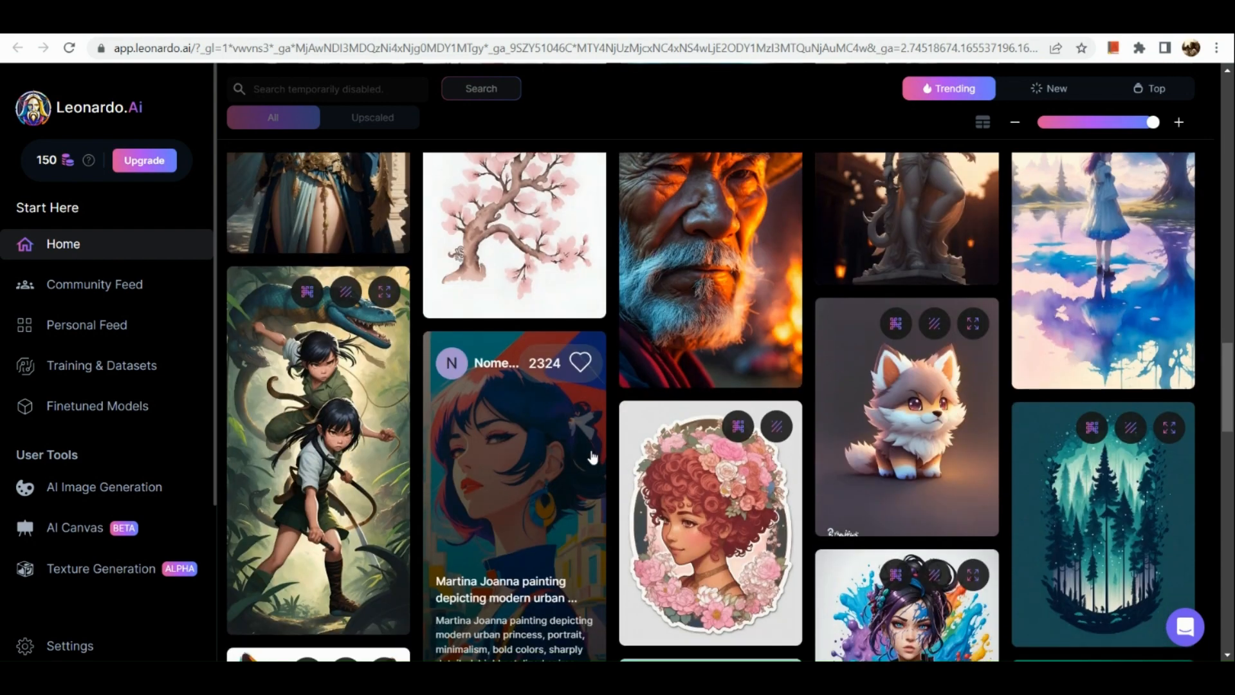
Copy the prompt of the "Intricate baroque sakura blossom" image from the trending feed and close its details.
{"action": "scroll", "coordinate": [592, 457], "scroll_direction": "down", "scroll_amount": 10}
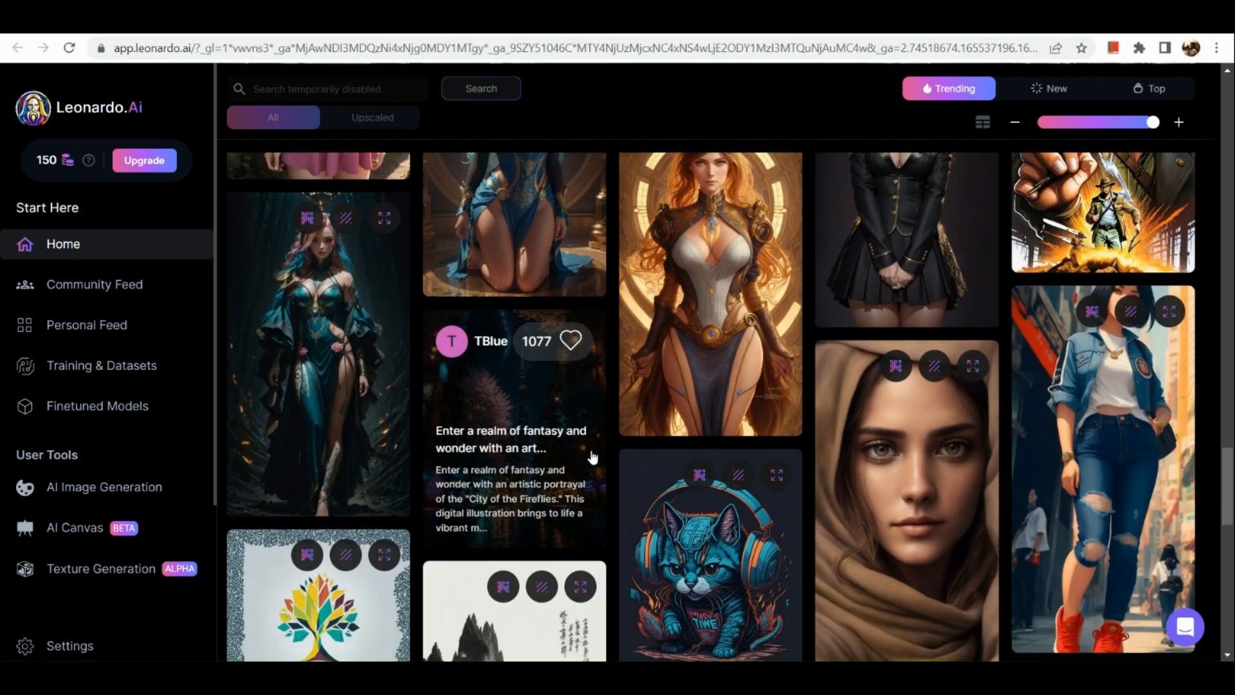
{"action": "scroll", "coordinate": [592, 457], "scroll_direction": "up", "scroll_amount": 6}
{"action": "scroll", "coordinate": [592, 457], "scroll_direction": "up", "scroll_amount": 10}
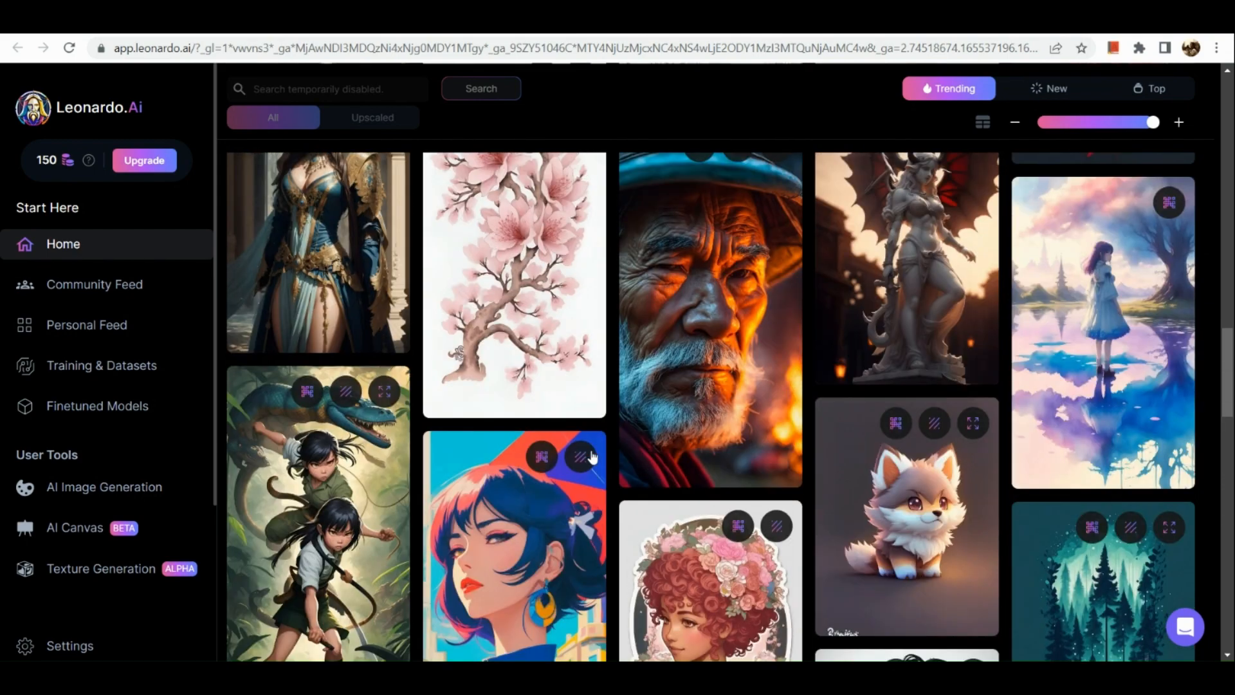
{"action": "scroll", "coordinate": [536, 357], "scroll_direction": "up", "scroll_amount": 1}
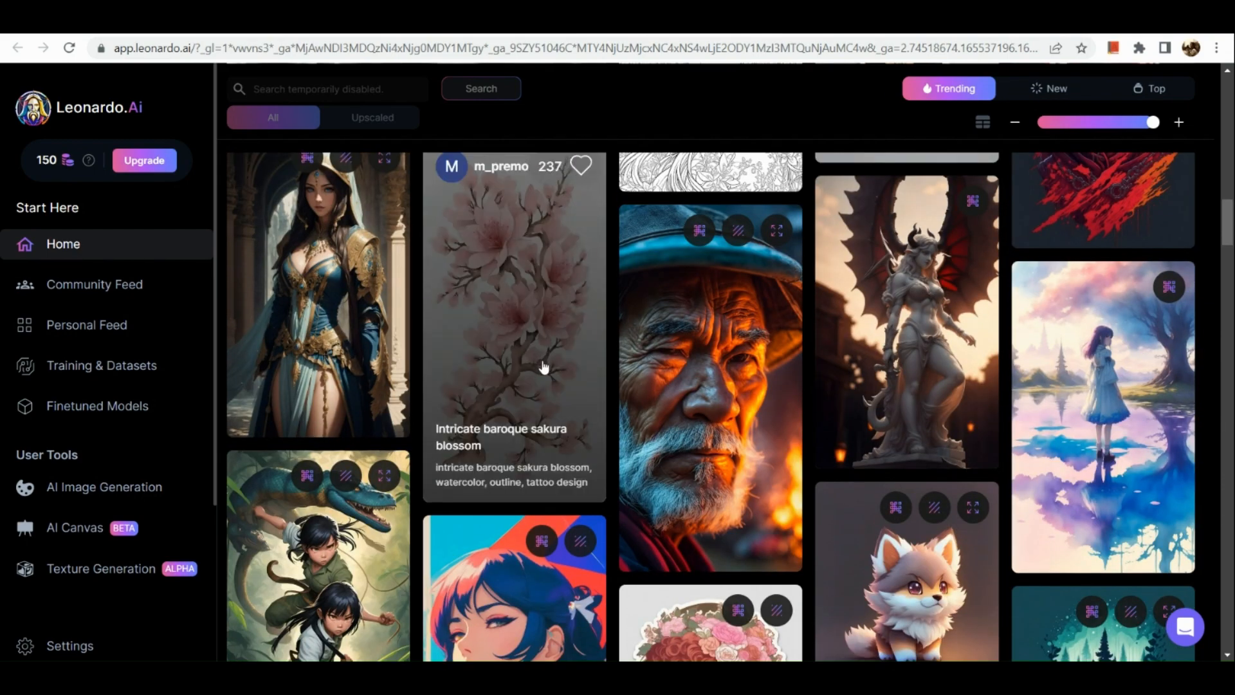
{"action": "left_click", "coordinate": [542, 366]}
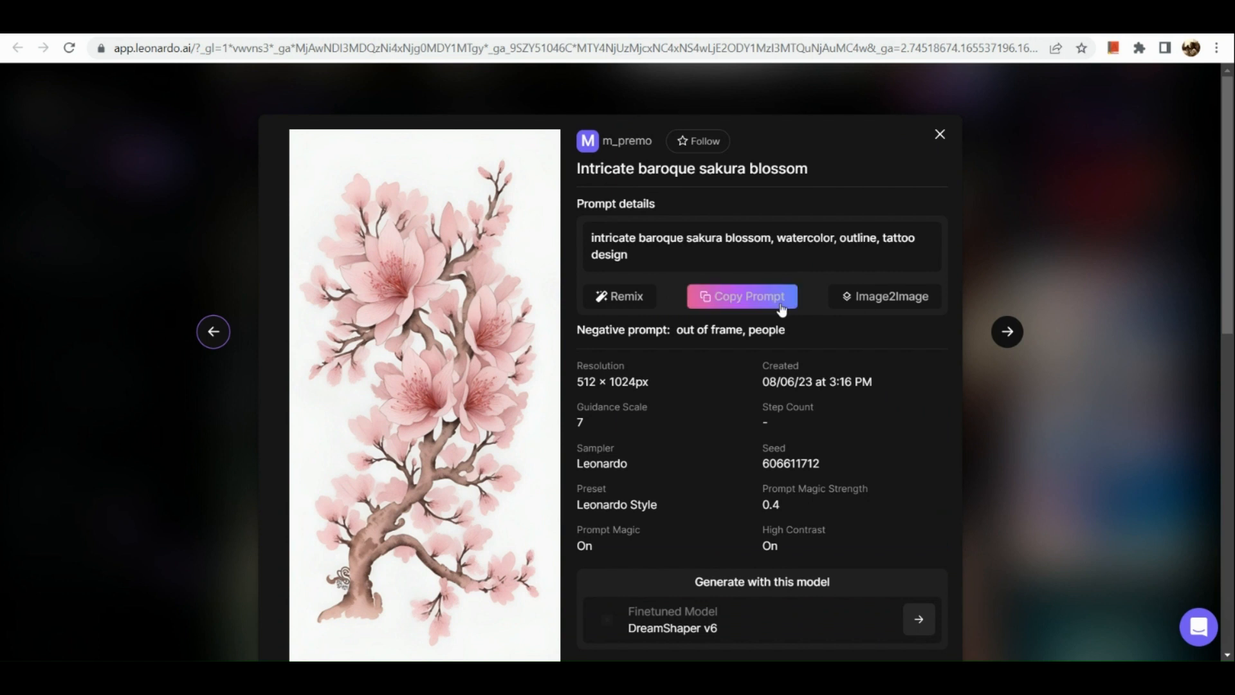
{"action": "left_click", "coordinate": [778, 302]}
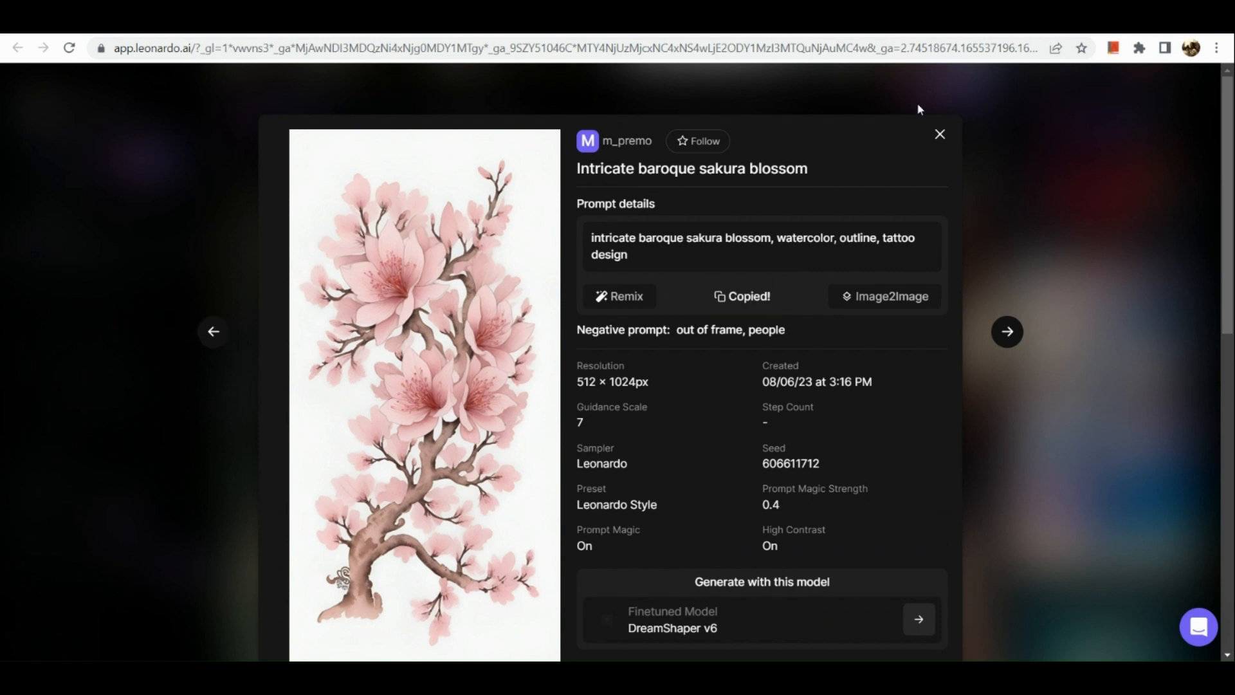
{"action": "left_click", "coordinate": [941, 134]}
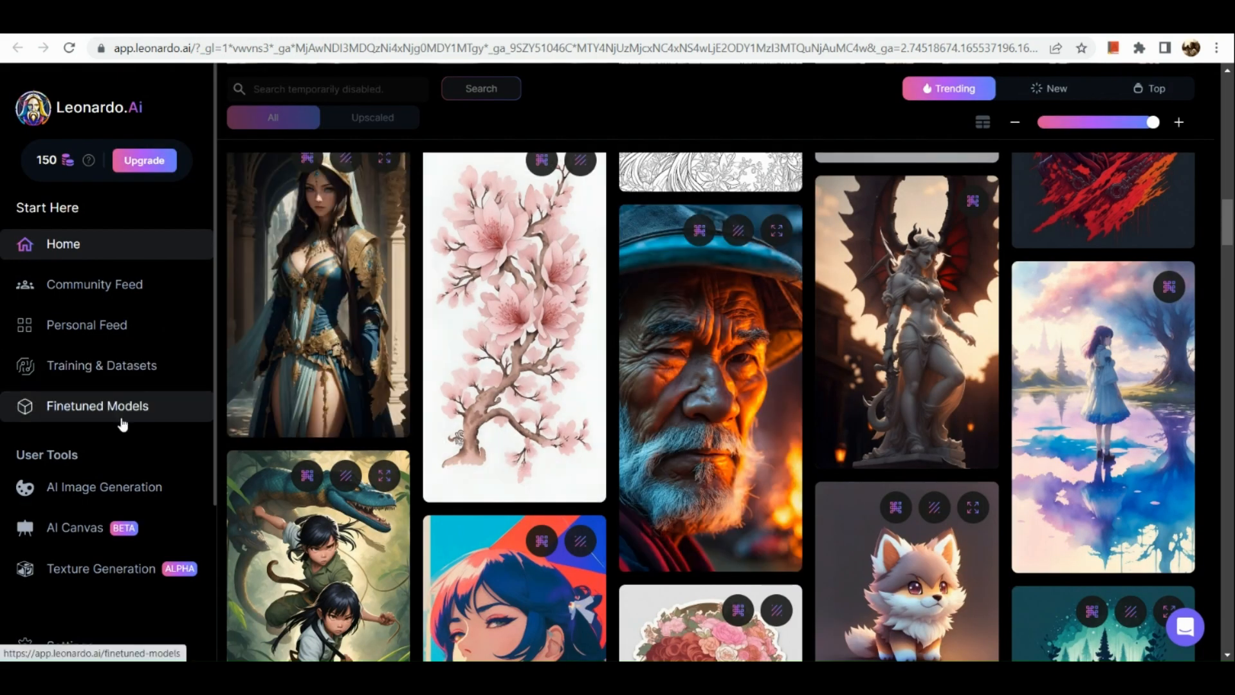
Open AI Image Generation and replace the existing prompt with the copied sakura blossom prompt.
{"action": "left_click", "coordinate": [96, 490]}
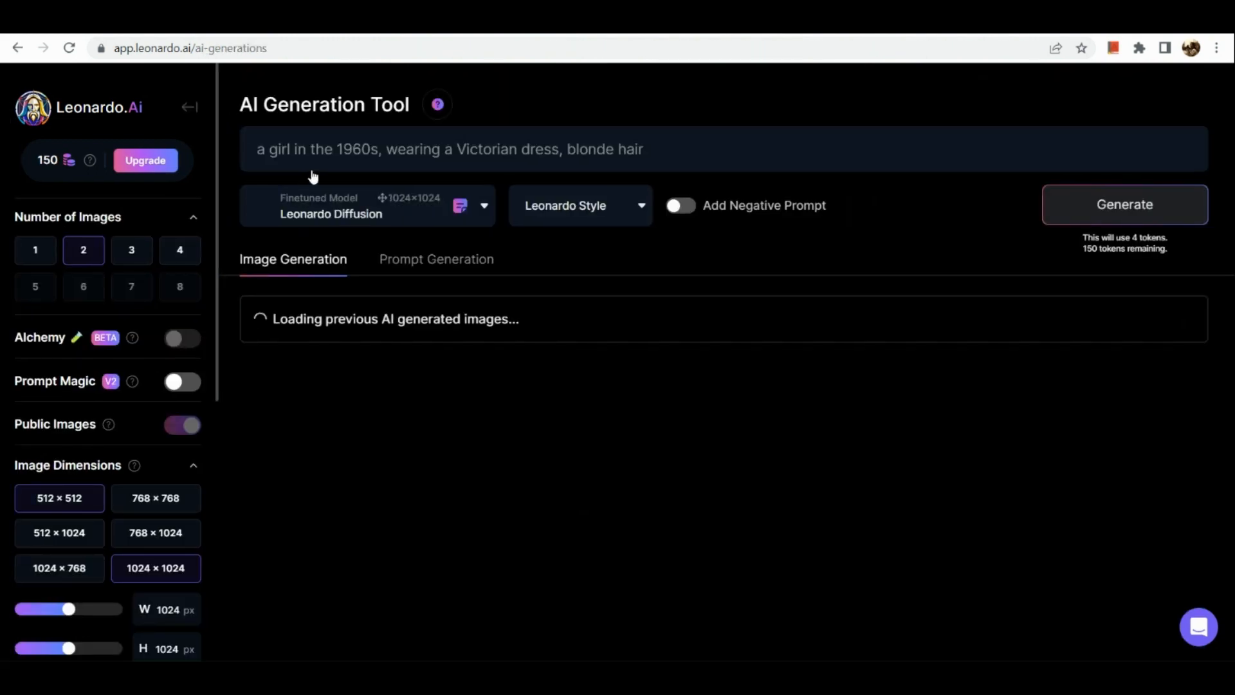
{"action": "triple_click", "coordinate": [346, 150]}
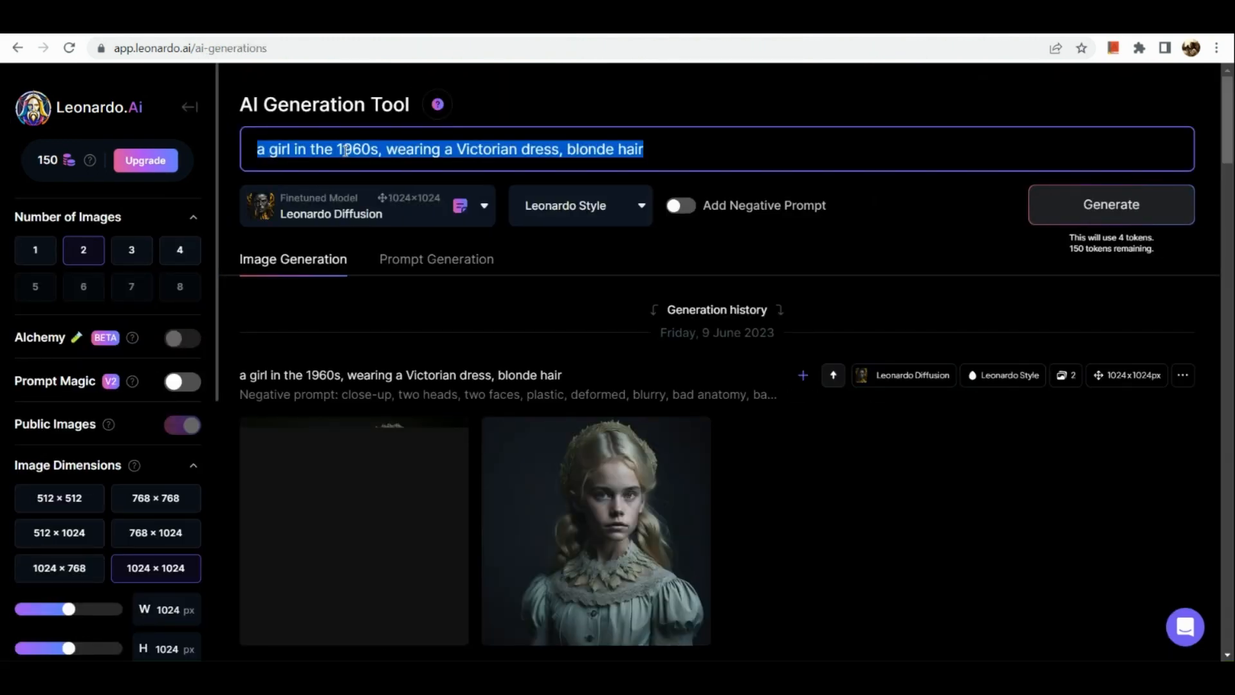
{"action": "key", "text": "ctrl+v"}
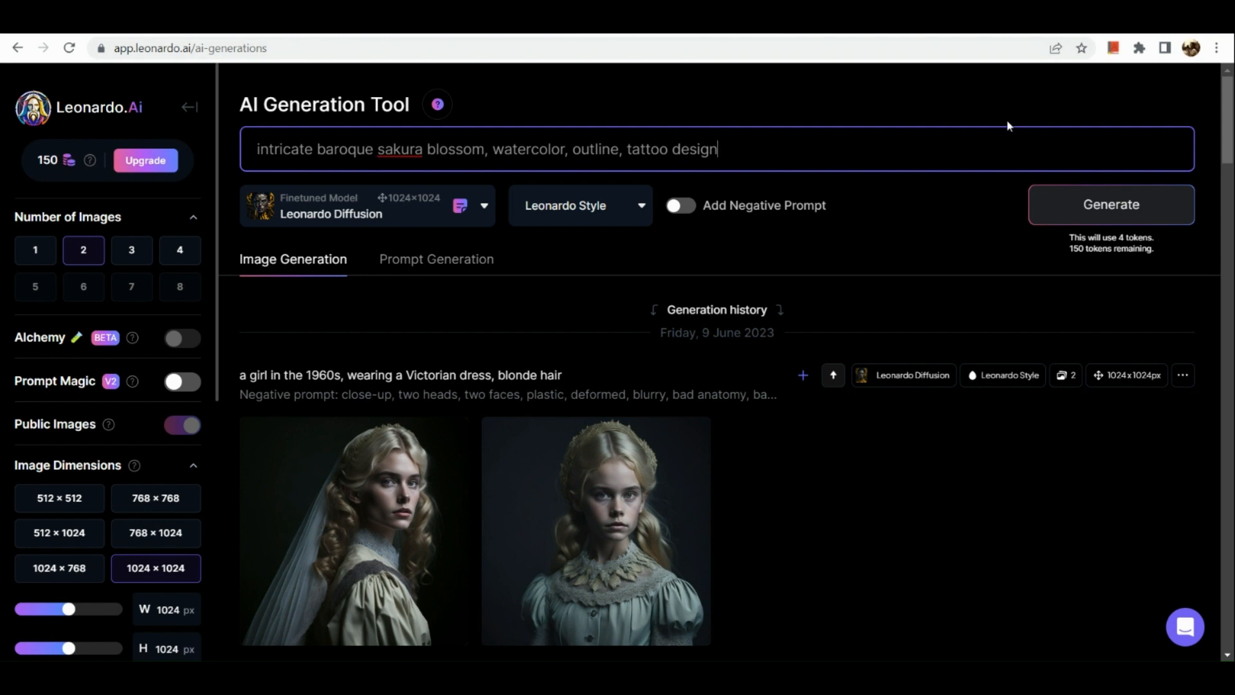
Replace "sakura blossom" with "sunflower" in the image prompt.
{"action": "double_click", "coordinate": [393, 145]}
{"action": "key", "text": "Right"}
{"action": "key", "text": "Right"}
{"action": "key", "text": "Right"}
{"action": "key", "text": "Right"}
{"action": "key", "text": "Right"}
{"action": "key", "text": "Right"}
{"action": "key", "text": "Right"}
{"action": "key", "text": "Right"}
{"action": "key", "text": "Right"}
{"action": "key", "text": "shift+Home"}
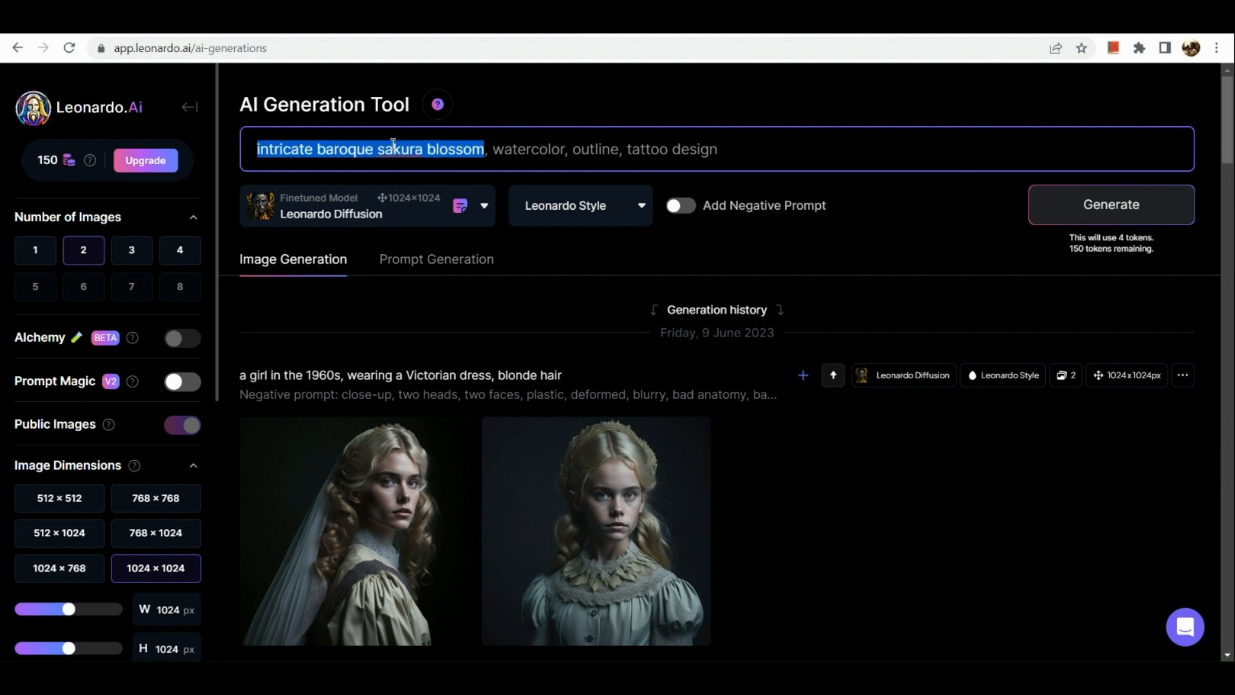
{"action": "key", "text": "shift+Right"}
{"action": "key", "text": "shift+Right"}
{"action": "key", "text": "shift+Right"}
{"action": "key", "text": "shift+Right"}
{"action": "key", "text": "shift+Right"}
{"action": "key", "text": "shift+Right"}
{"action": "key", "text": "shift+Right"}
{"action": "key", "text": "shift+Right"}
{"action": "key", "text": "shift+Right"}
{"action": "key", "text": "shift+Right"}
{"action": "key", "text": "shift+Right"}
{"action": "key", "text": "shift+Right"}
{"action": "key", "text": "shift+Right"}
{"action": "key", "text": "shift+Right"}
{"action": "key", "text": "shift+Right"}
{"action": "key", "text": "shift+Right"}
{"action": "key", "text": "shift+Right"}
{"action": "key", "text": "shift+Right"}
{"action": "key", "text": "shift+Right"}
{"action": "key", "text": "shift+Right"}
{"action": "key", "text": "shift+Left"}
{"action": "key", "text": "shift+Left"}
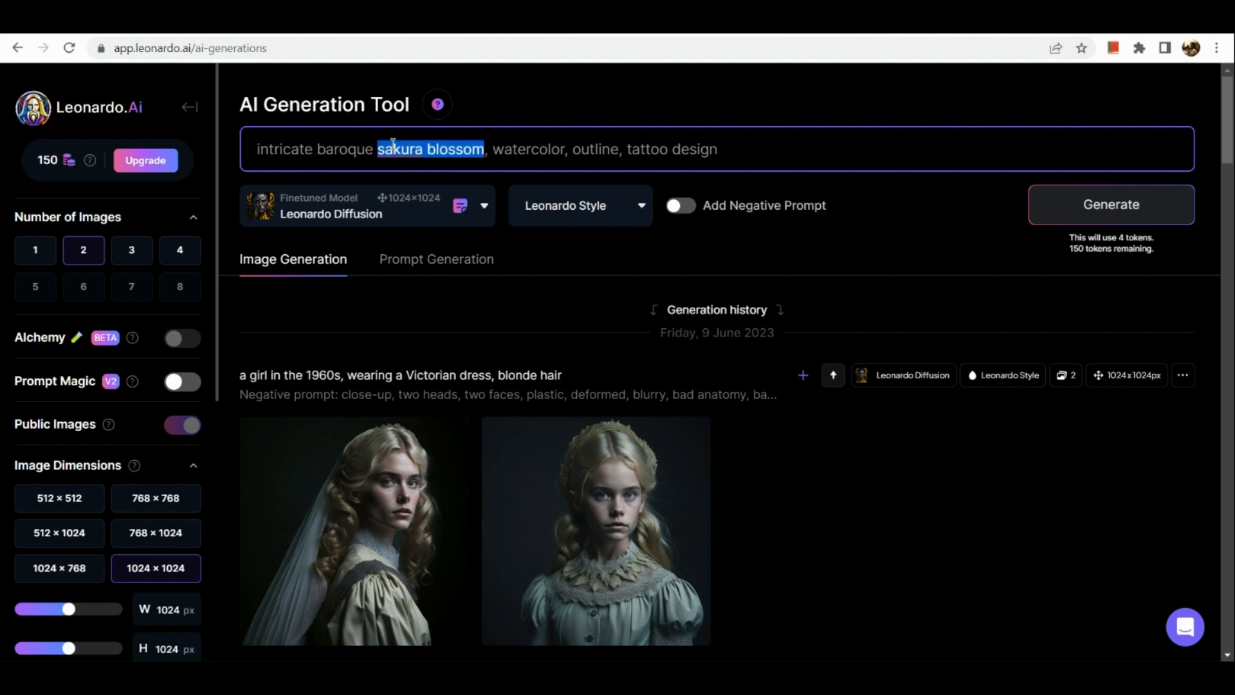
{"action": "type", "text": "sunfl"}
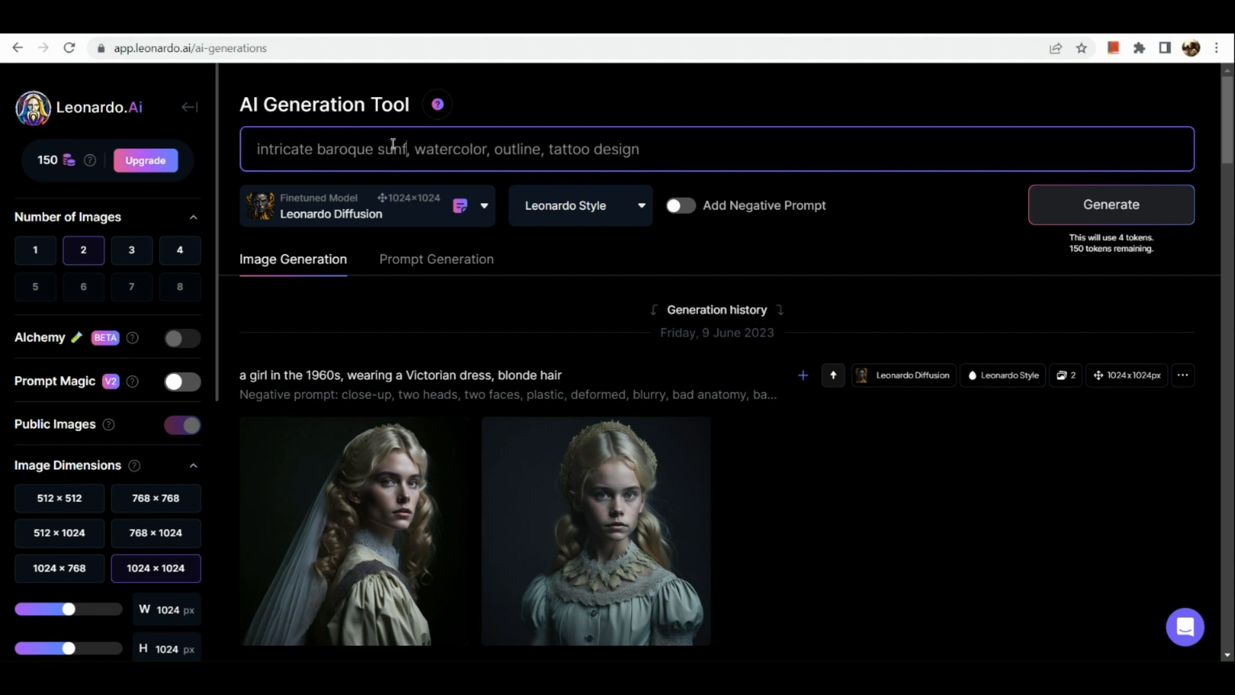
{"action": "type", "text": "ower"}
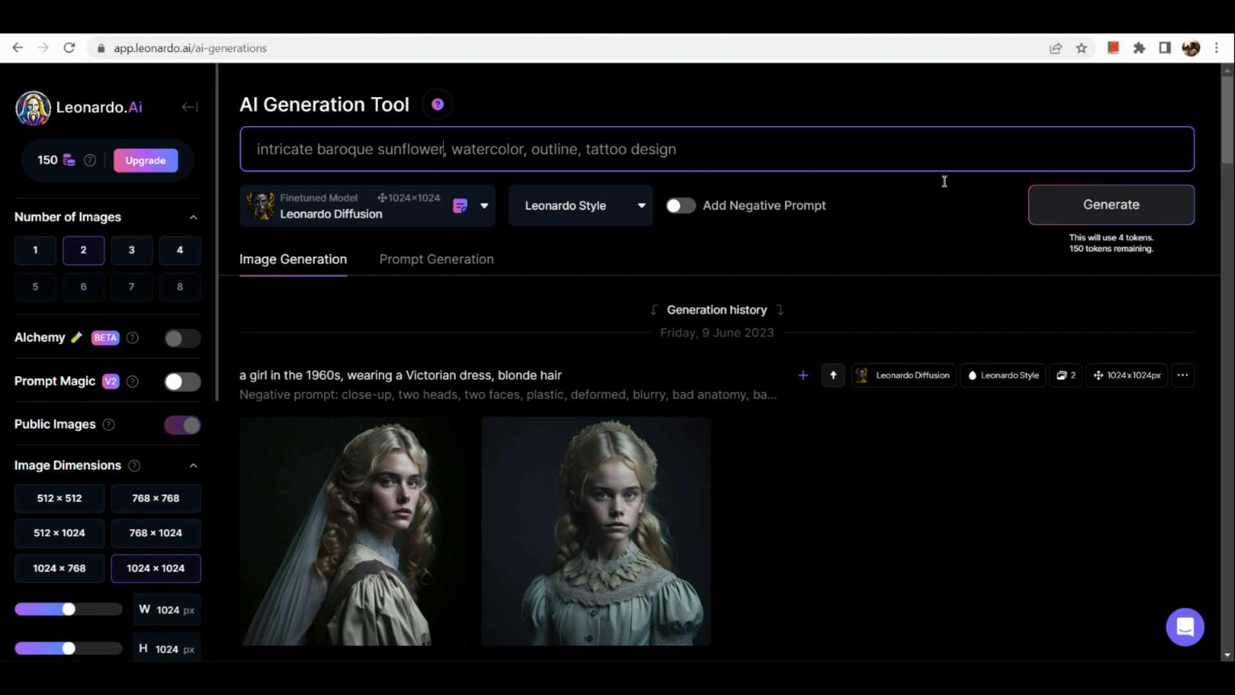
Choose the DreamShaper v5 finetuned model and generate images from the sunflower prompt.
{"action": "left_click", "coordinate": [1095, 204]}
{"action": "left_click", "coordinate": [407, 217]}
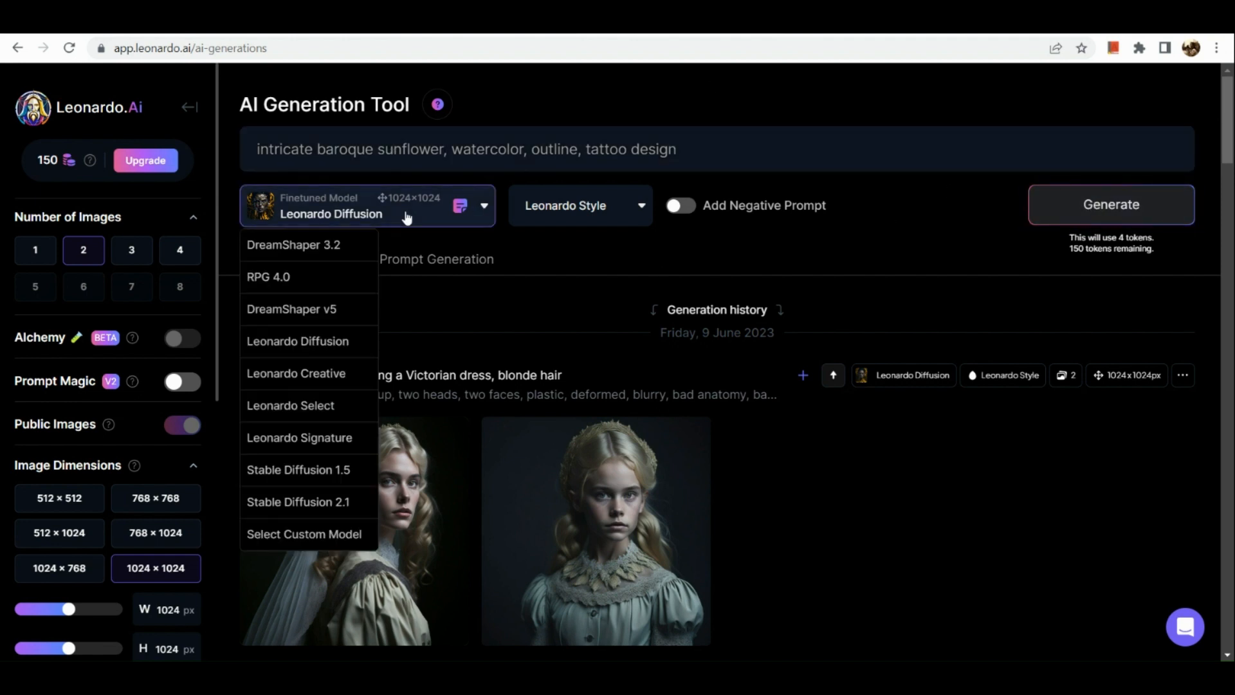
{"action": "left_click", "coordinate": [350, 313]}
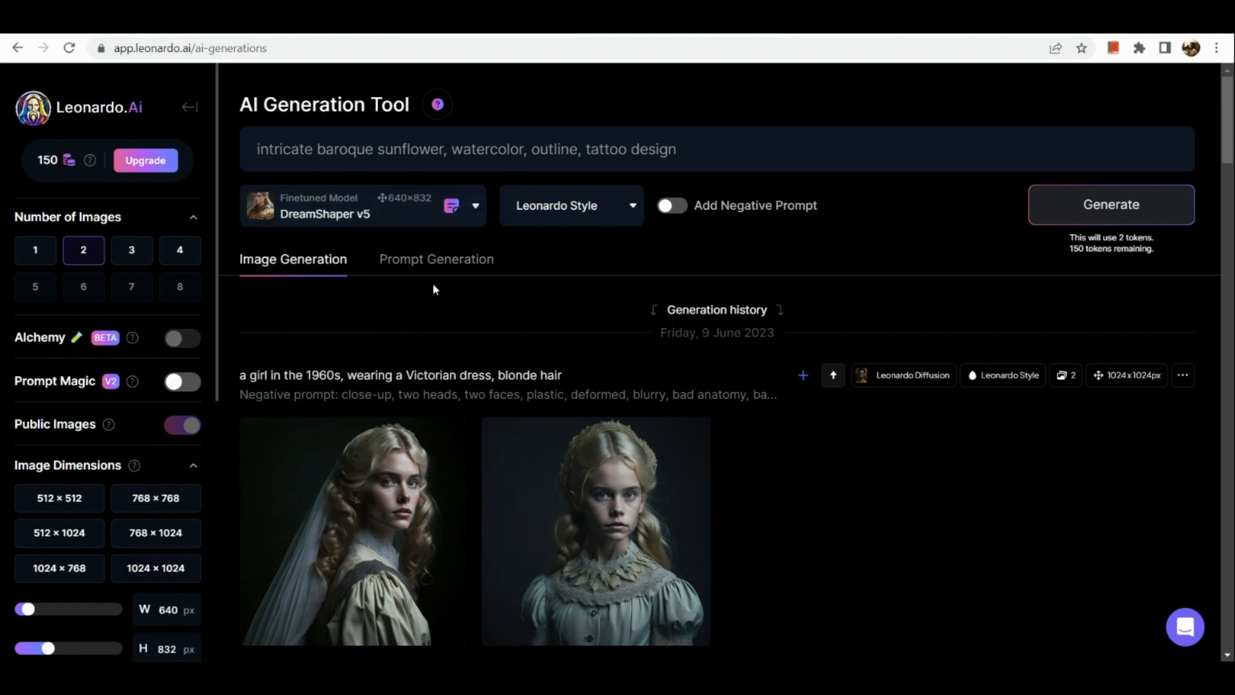
{"action": "left_click", "coordinate": [1076, 188]}
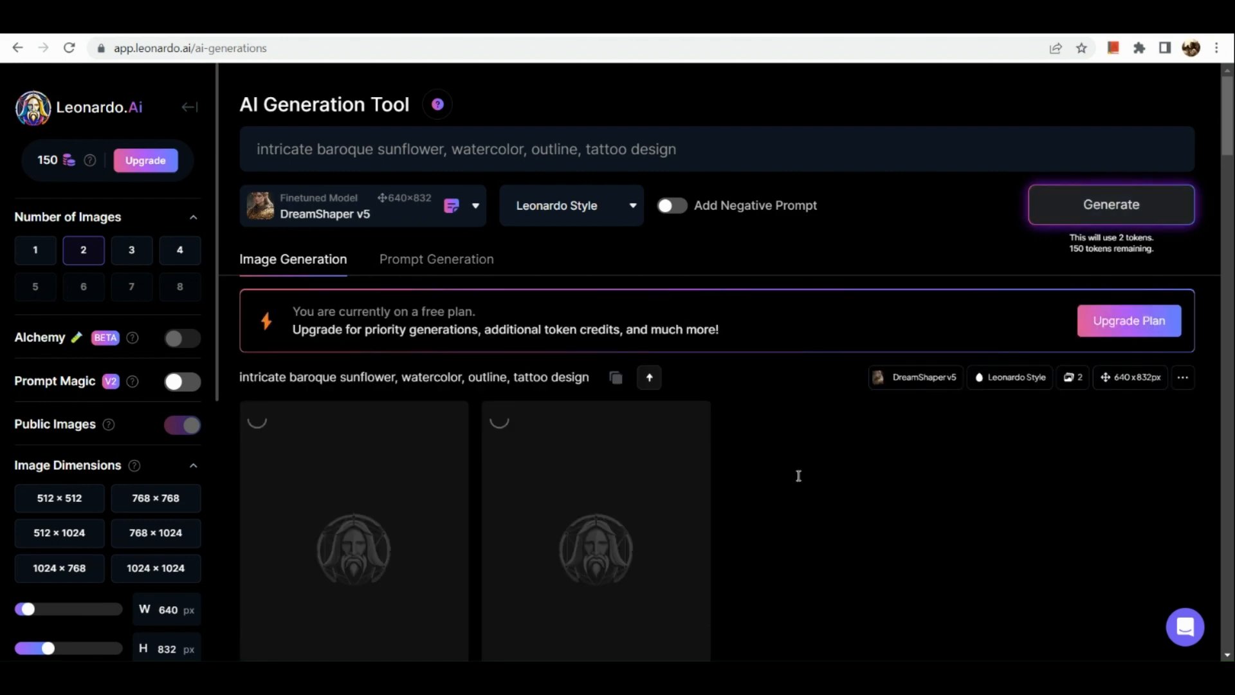
{"action": "scroll", "coordinate": [796, 478], "scroll_direction": "down", "scroll_amount": 1}
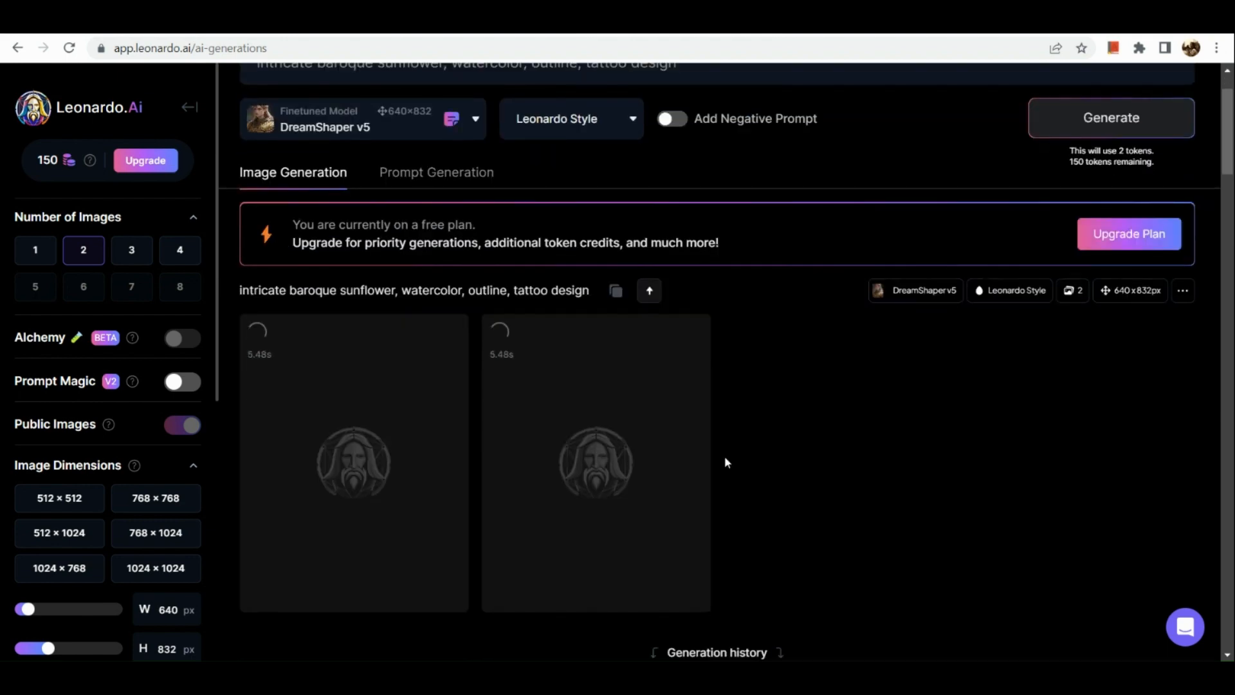
{"action": "scroll", "coordinate": [615, 466], "scroll_direction": "down", "scroll_amount": 1}
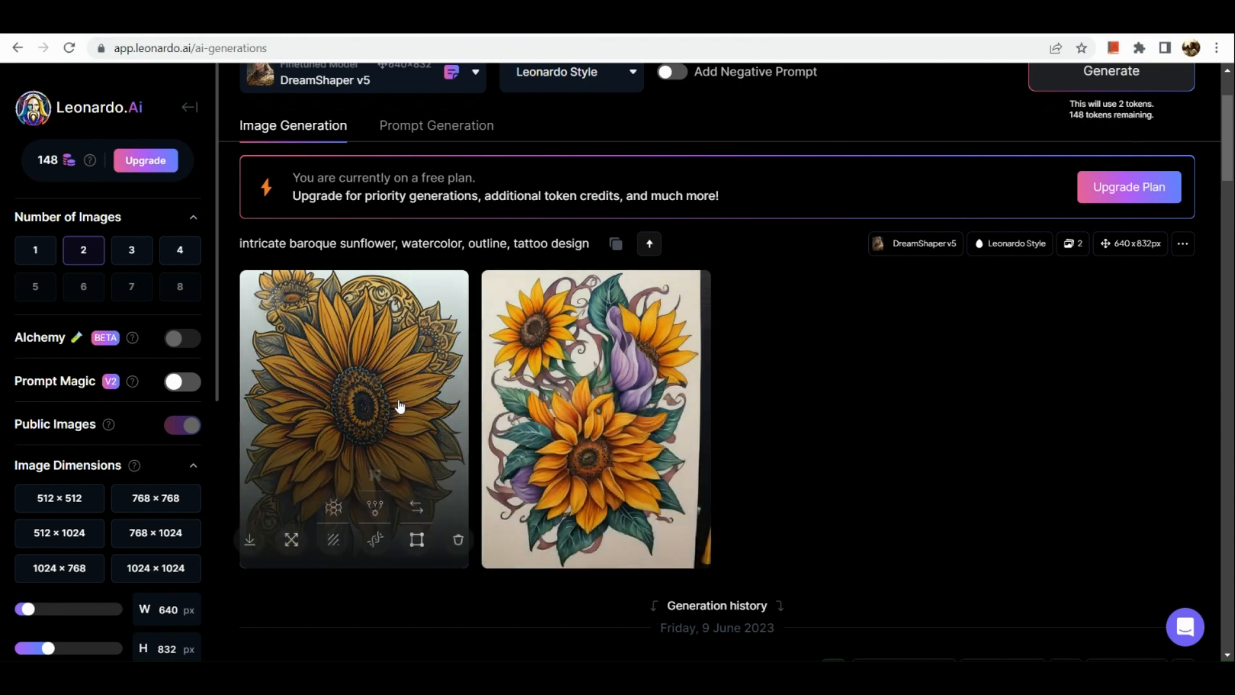
Append ", cup design" to the end of the sunflower prompt.
{"action": "scroll", "coordinate": [399, 405], "scroll_direction": "up", "scroll_amount": 2}
{"action": "left_click", "coordinate": [705, 138]}
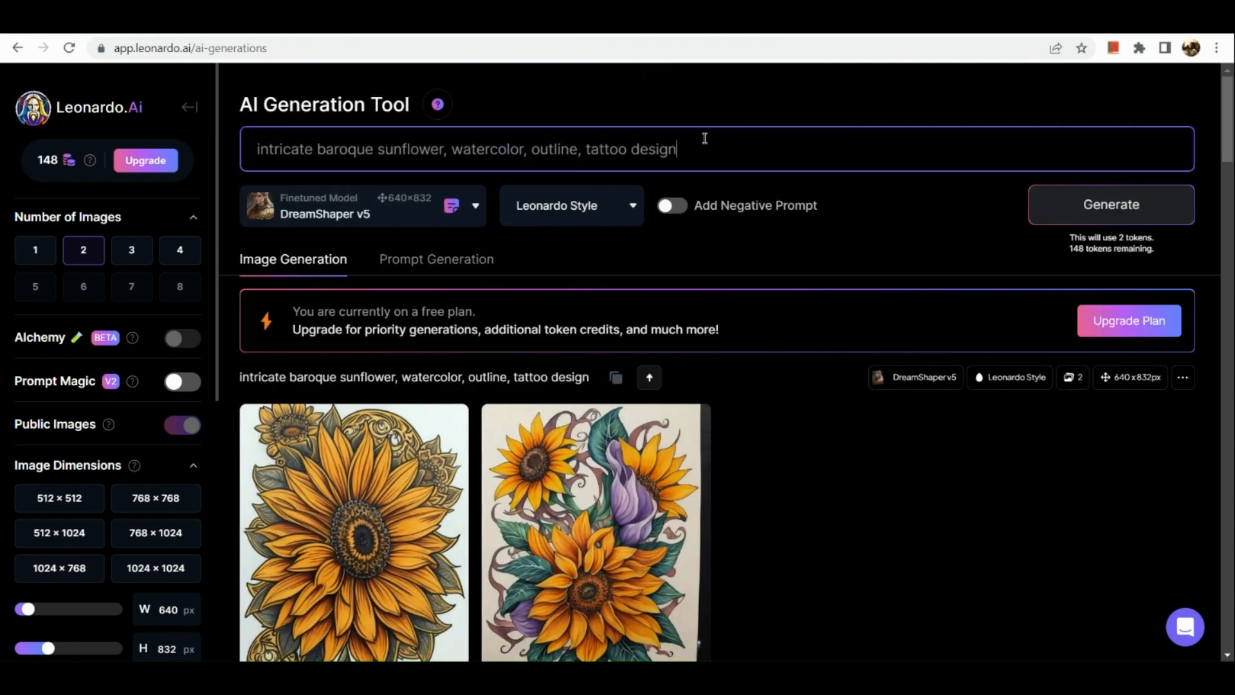
{"action": "type", "text": ", cup"}
{"action": "key", "text": "shift+Left"}
{"action": "key", "text": "Right"}
{"action": "type", "text": "design"}
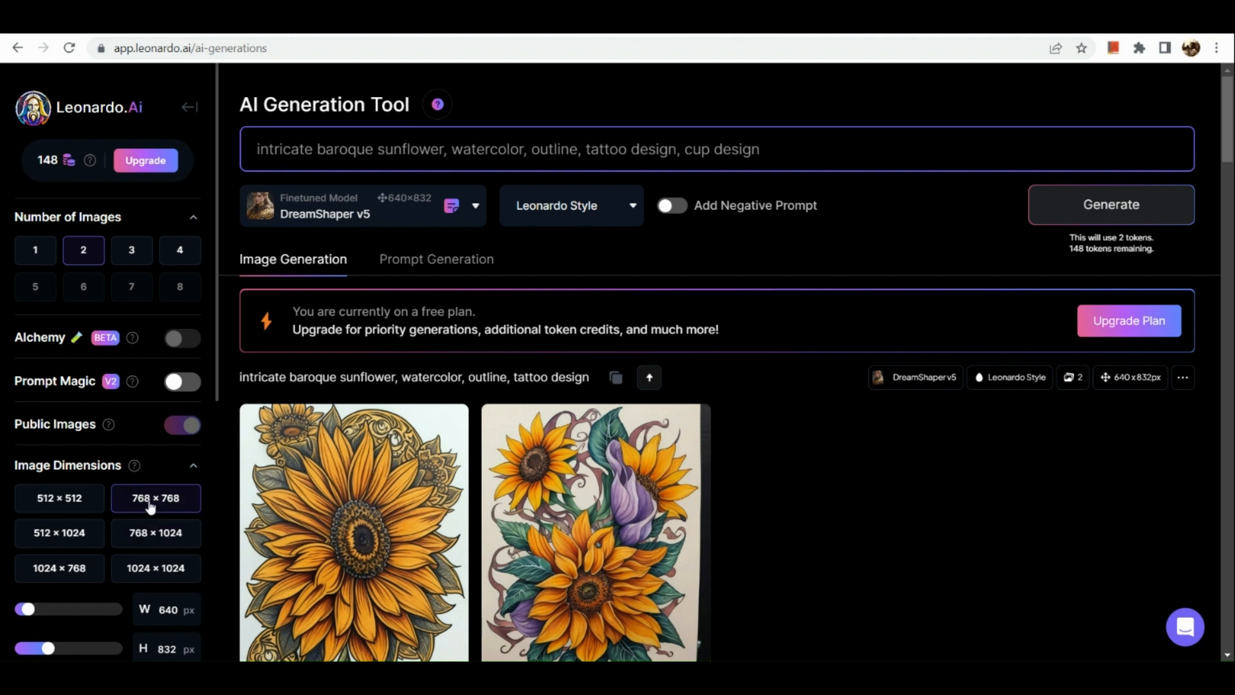
Set the image dimensions to 512 × 1024 and generate the cup design images.
{"action": "left_click", "coordinate": [94, 532]}
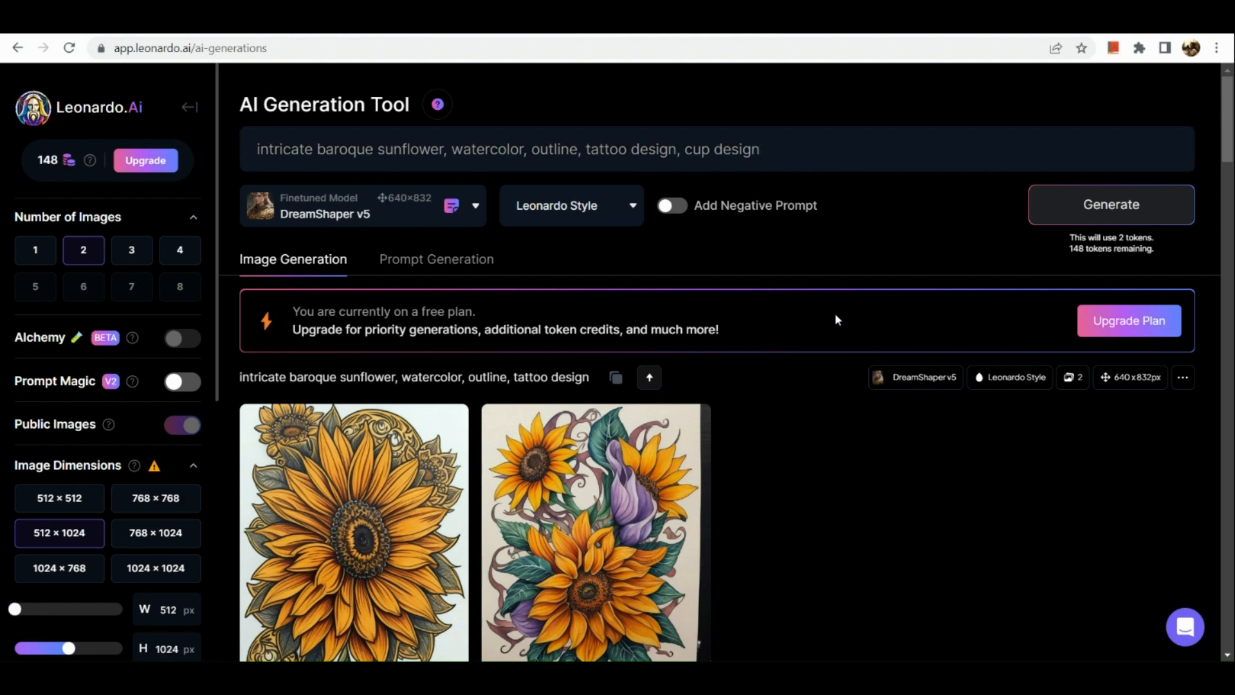
{"action": "left_click", "coordinate": [1082, 213]}
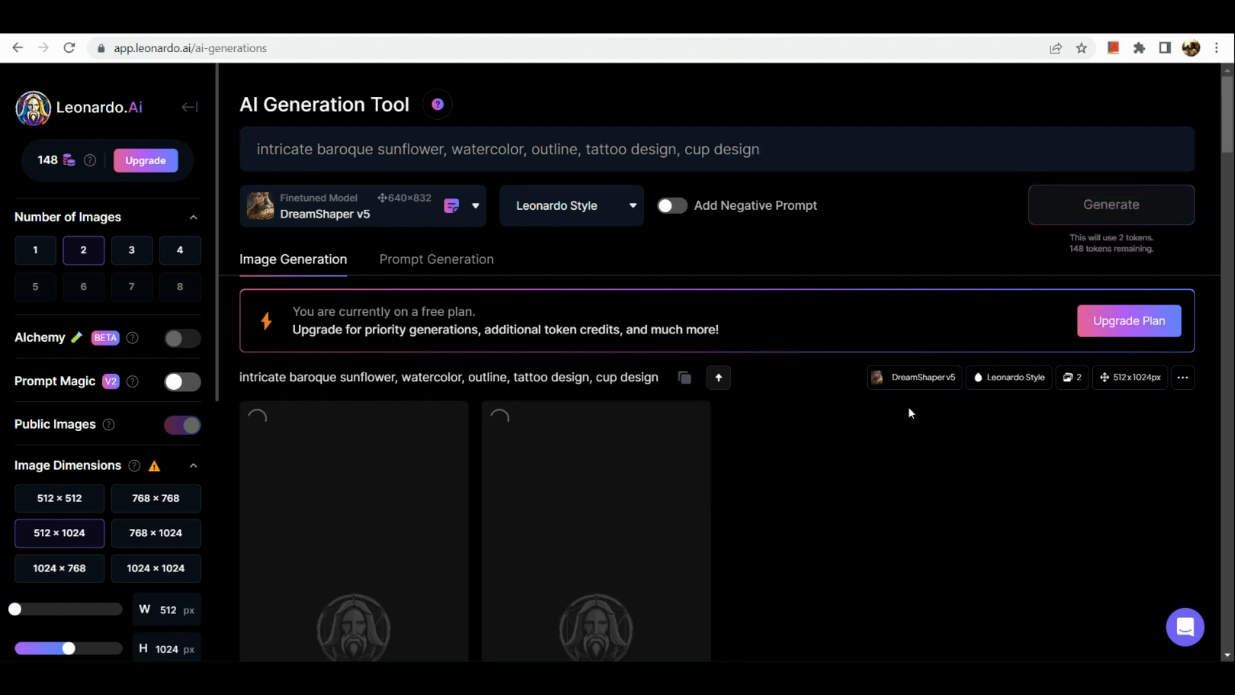
{"action": "scroll", "coordinate": [860, 457], "scroll_direction": "down", "scroll_amount": 2}
{"action": "scroll", "coordinate": [863, 463], "scroll_direction": "down", "scroll_amount": 5}
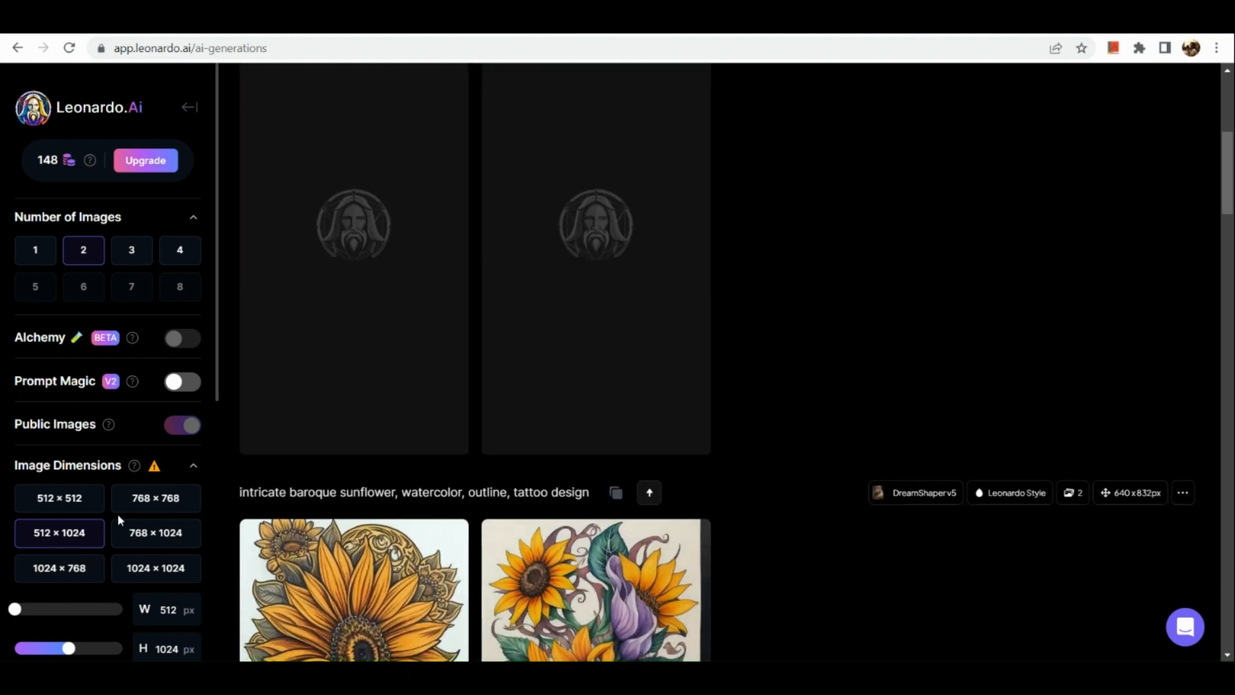
Set the image dimensions to 512 × 512, generate the cup design again and review the new images.
{"action": "left_click", "coordinate": [64, 502]}
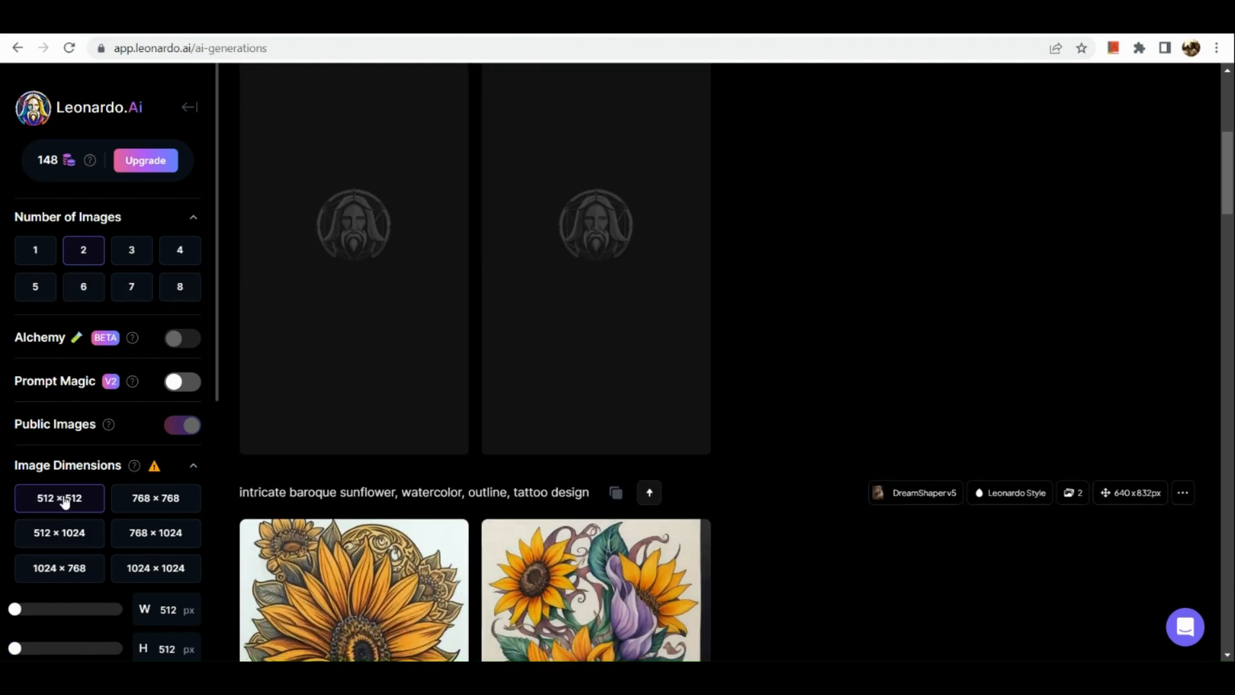
{"action": "scroll", "coordinate": [256, 405], "scroll_direction": "up", "scroll_amount": 3}
{"action": "scroll", "coordinate": [699, 264], "scroll_direction": "up", "scroll_amount": 1}
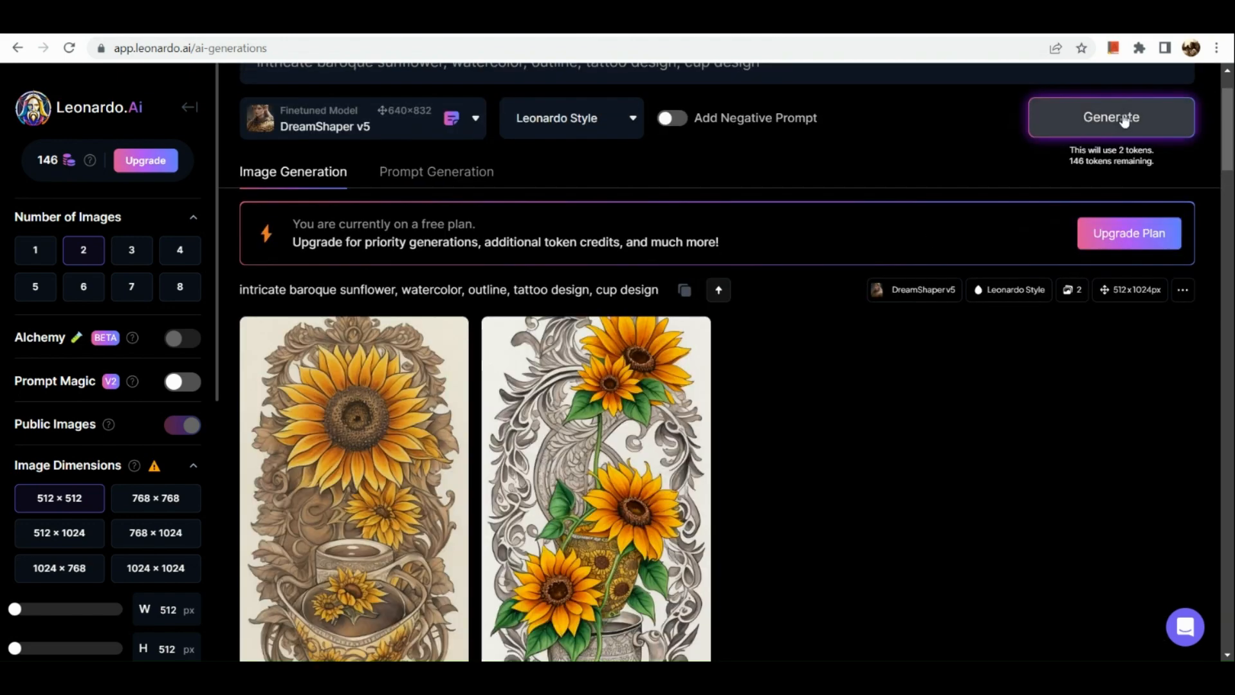
{"action": "left_click", "coordinate": [1124, 118]}
{"action": "scroll", "coordinate": [951, 359], "scroll_direction": "down", "scroll_amount": 3}
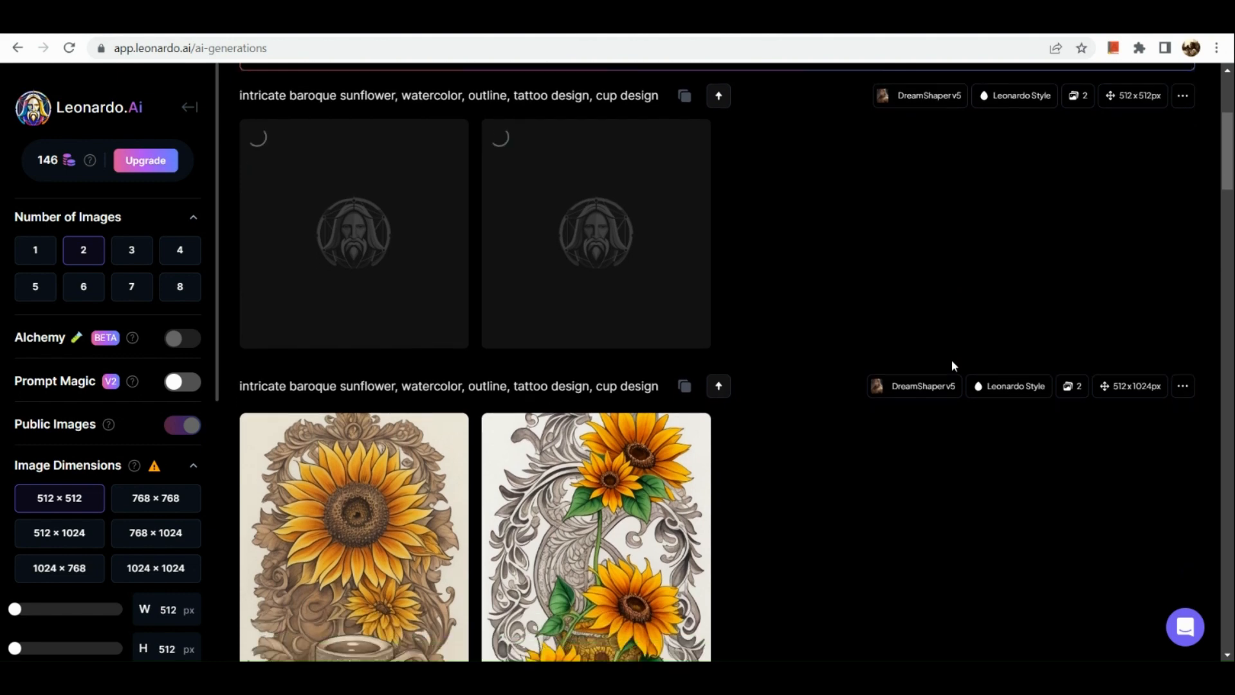
{"action": "scroll", "coordinate": [952, 365], "scroll_direction": "down", "scroll_amount": 3}
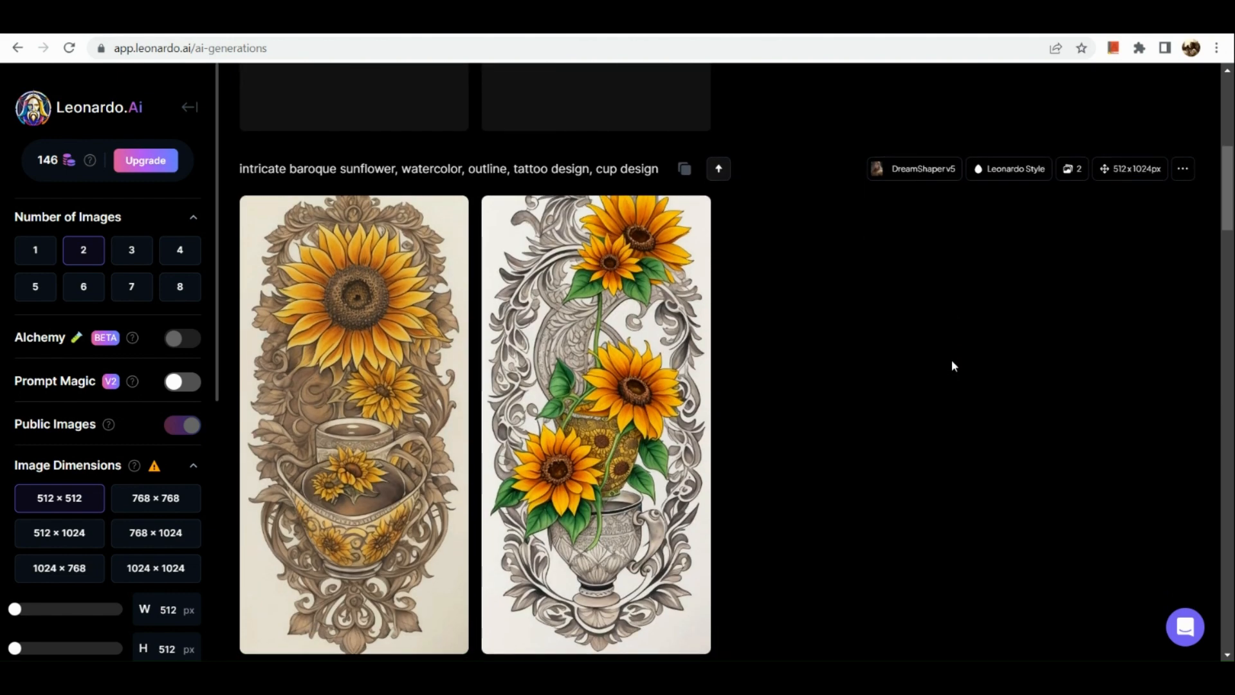
{"action": "scroll", "coordinate": [952, 361], "scroll_direction": "up", "scroll_amount": 3}
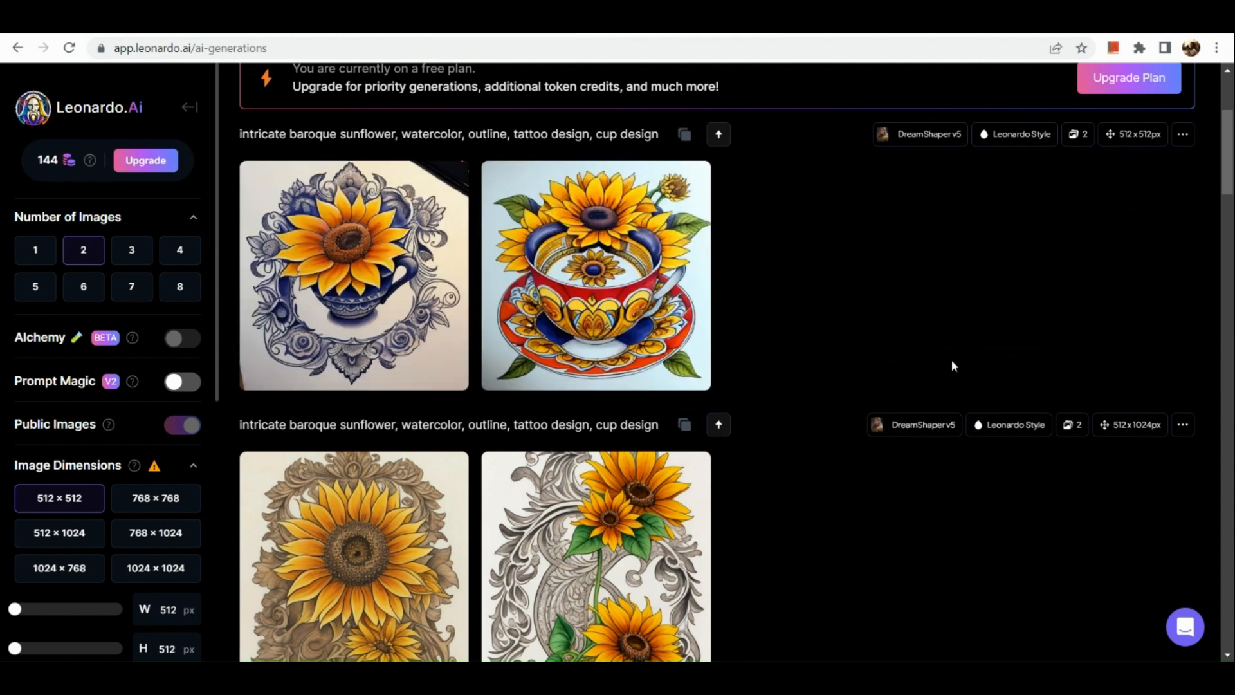
{"action": "mouse_move", "coordinate": [685, 274]}
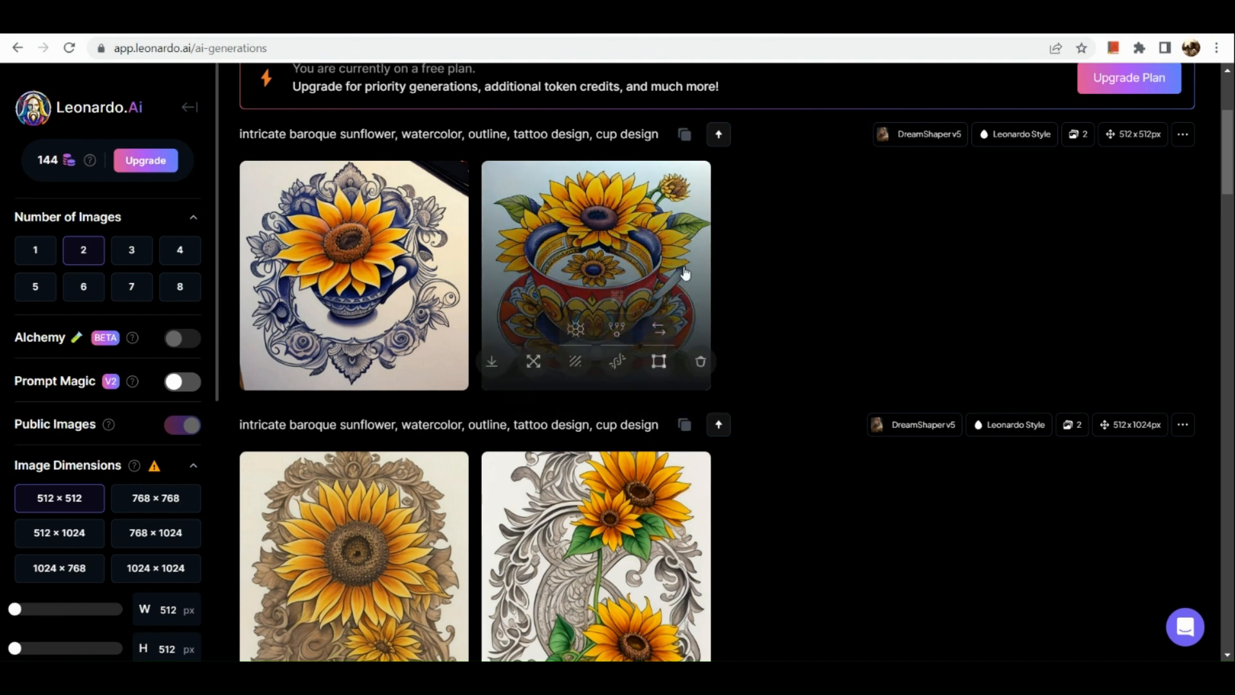
Remove ", cup design" from the prompt and generate the sunflower tattoo design images again.
{"action": "scroll", "coordinate": [685, 274], "scroll_direction": "up", "scroll_amount": 4}
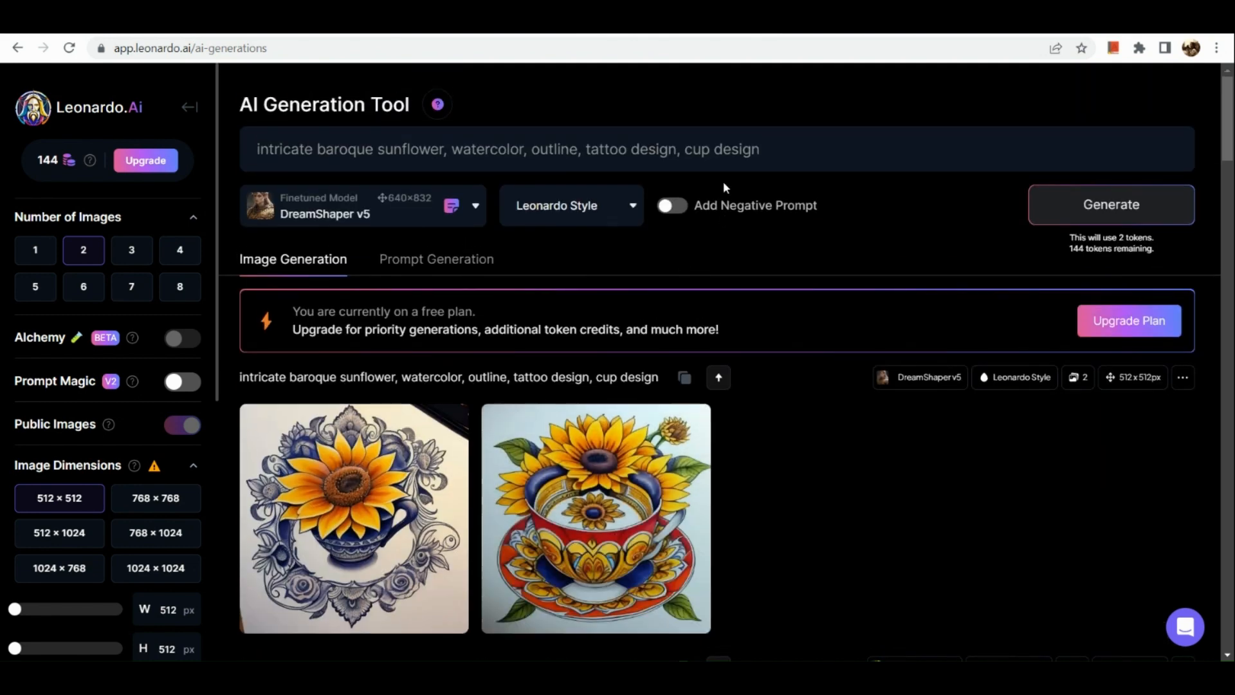
{"action": "left_click_drag", "start_coordinate": [683, 152], "coordinate": [812, 129]}
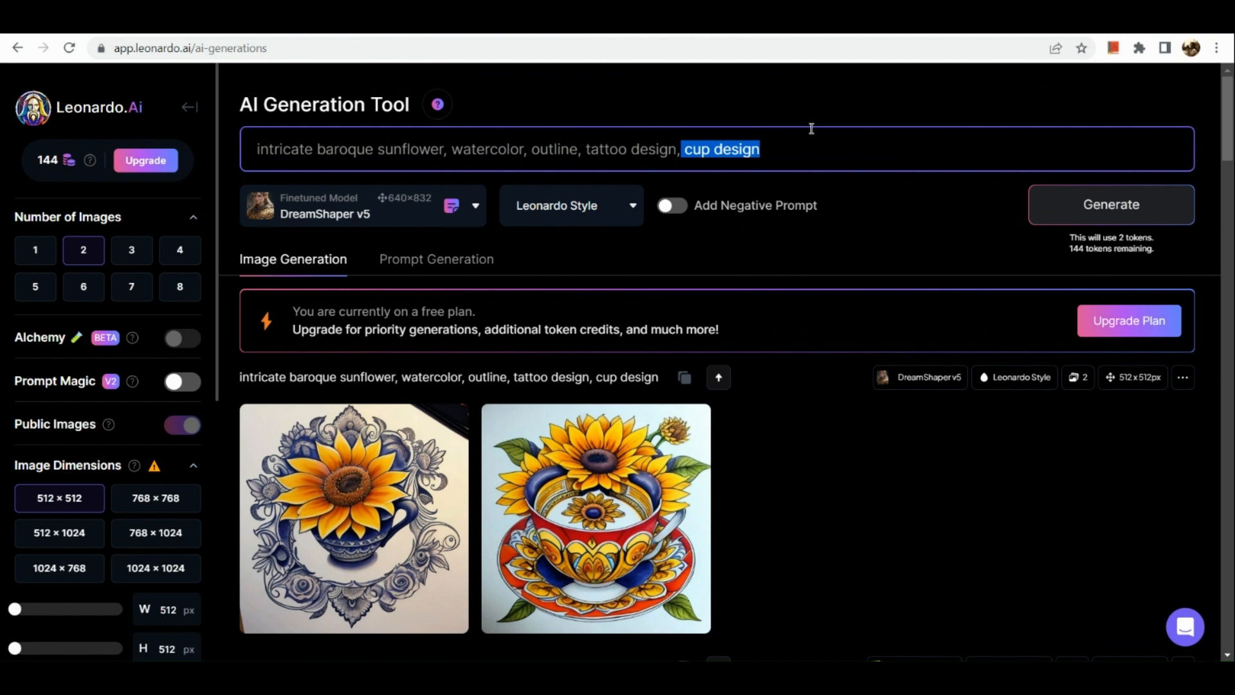
{"action": "key", "text": "BackSpace"}
{"action": "key", "text": "BackSpace"}
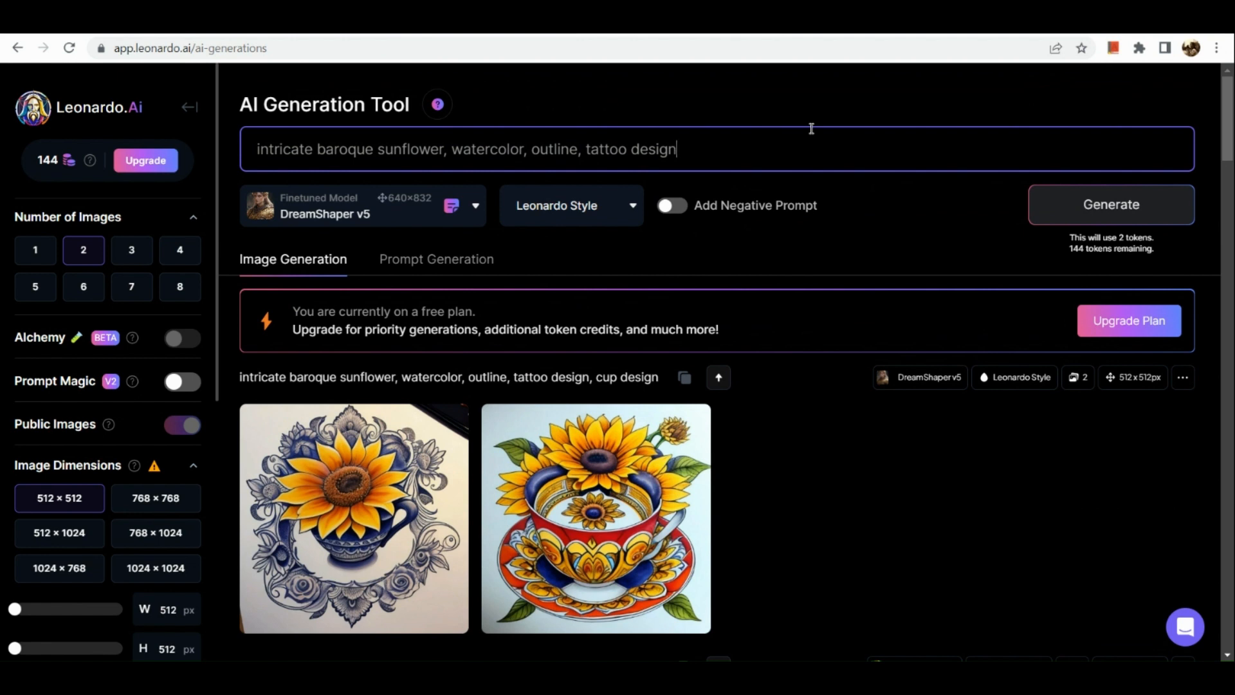
{"action": "left_click", "coordinate": [1073, 213]}
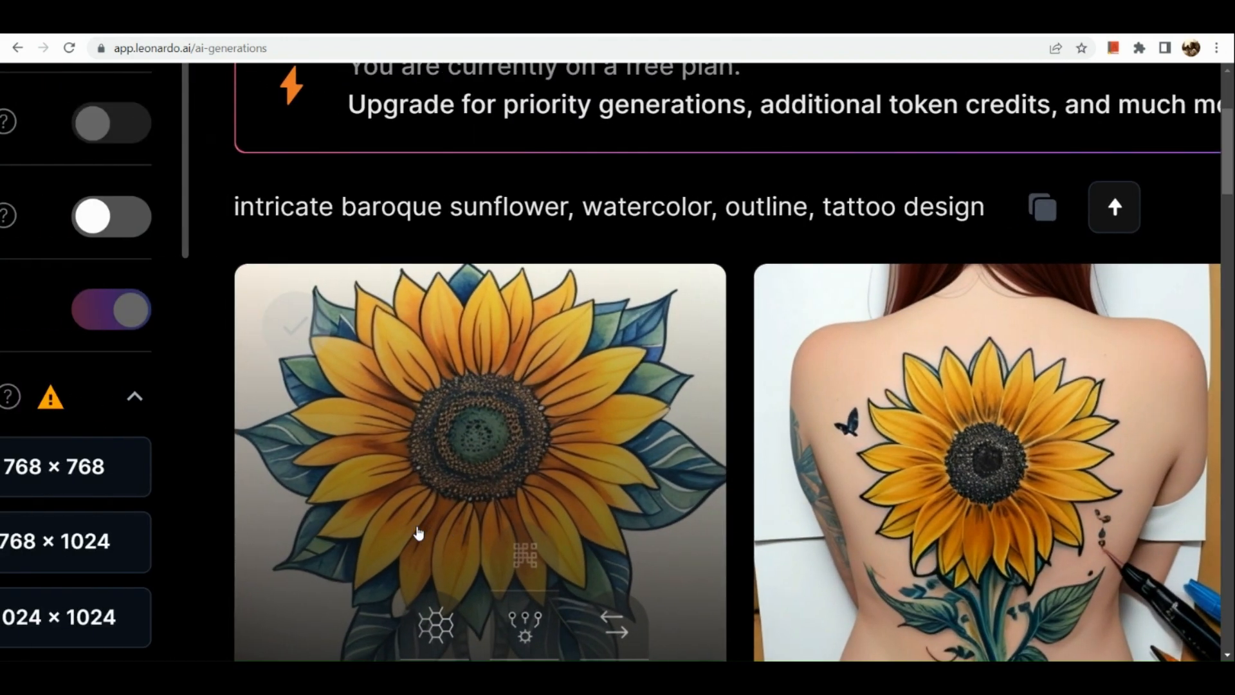
View the first image of the newest sunflower generation enlarged, then close the preview.
{"action": "left_click", "coordinate": [496, 492]}
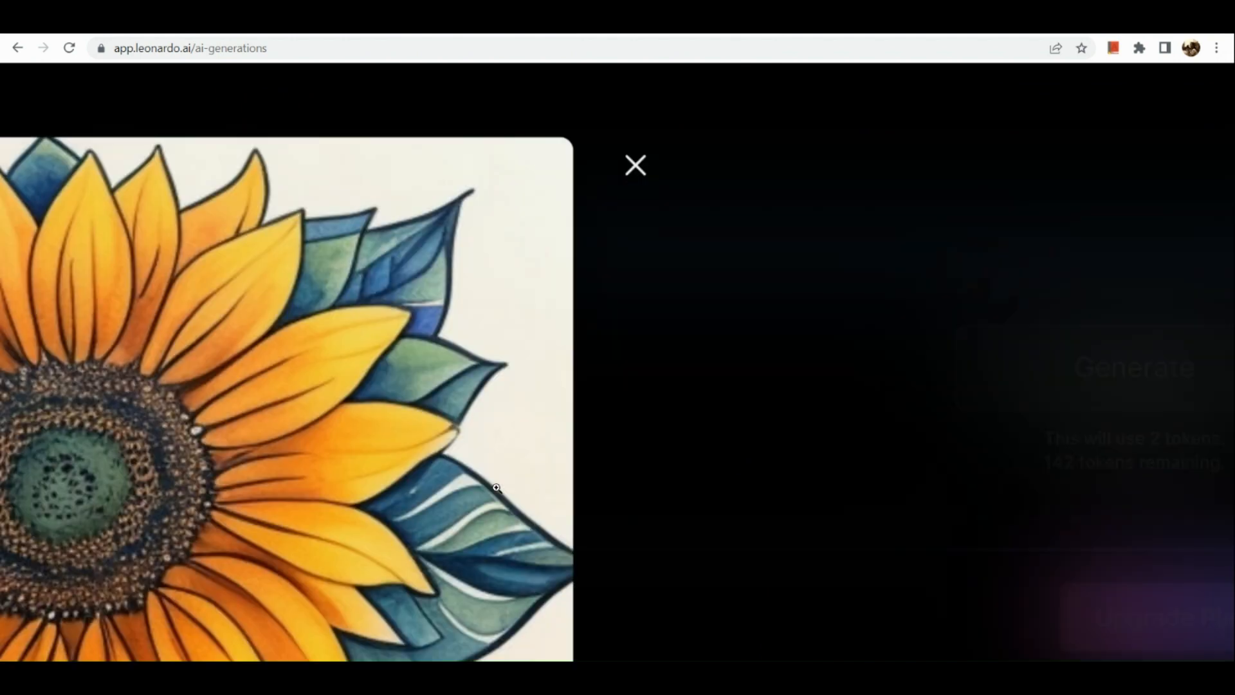
{"action": "left_click", "coordinate": [640, 160]}
{"action": "scroll", "coordinate": [523, 471], "scroll_direction": "down", "scroll_amount": 5}
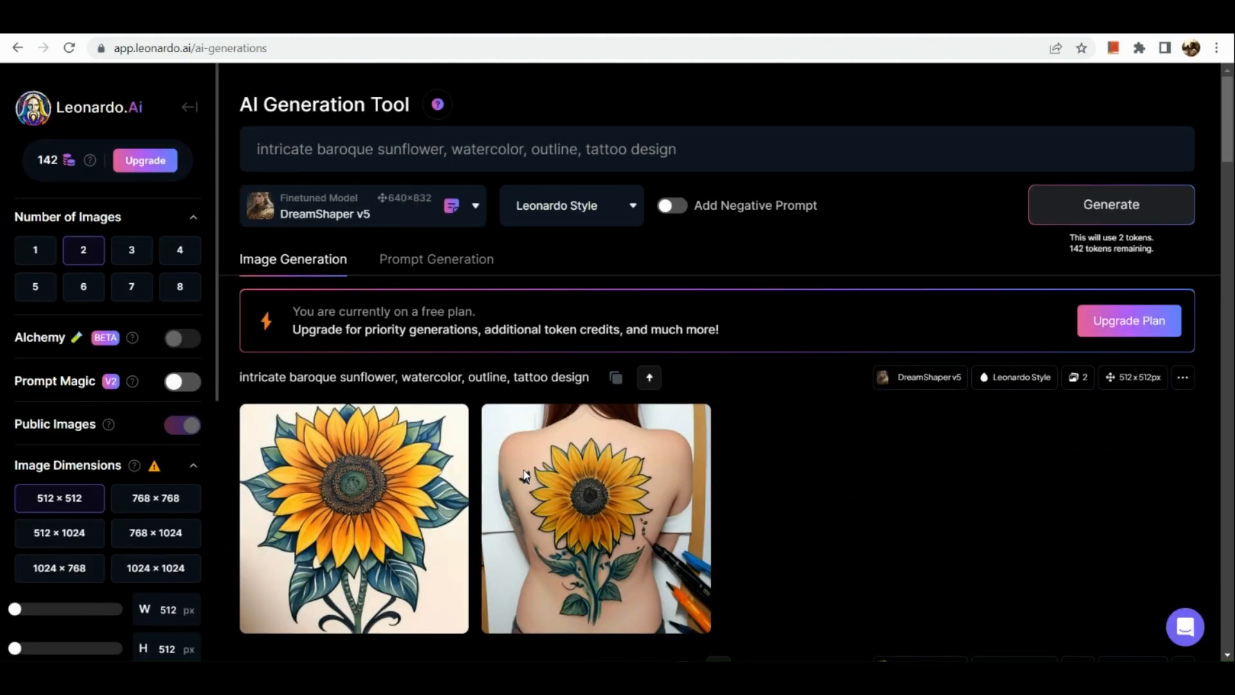
Start background removal on the first image of the newest sunflower generation, download the original image and close the preview.
{"action": "mouse_move", "coordinate": [371, 533]}
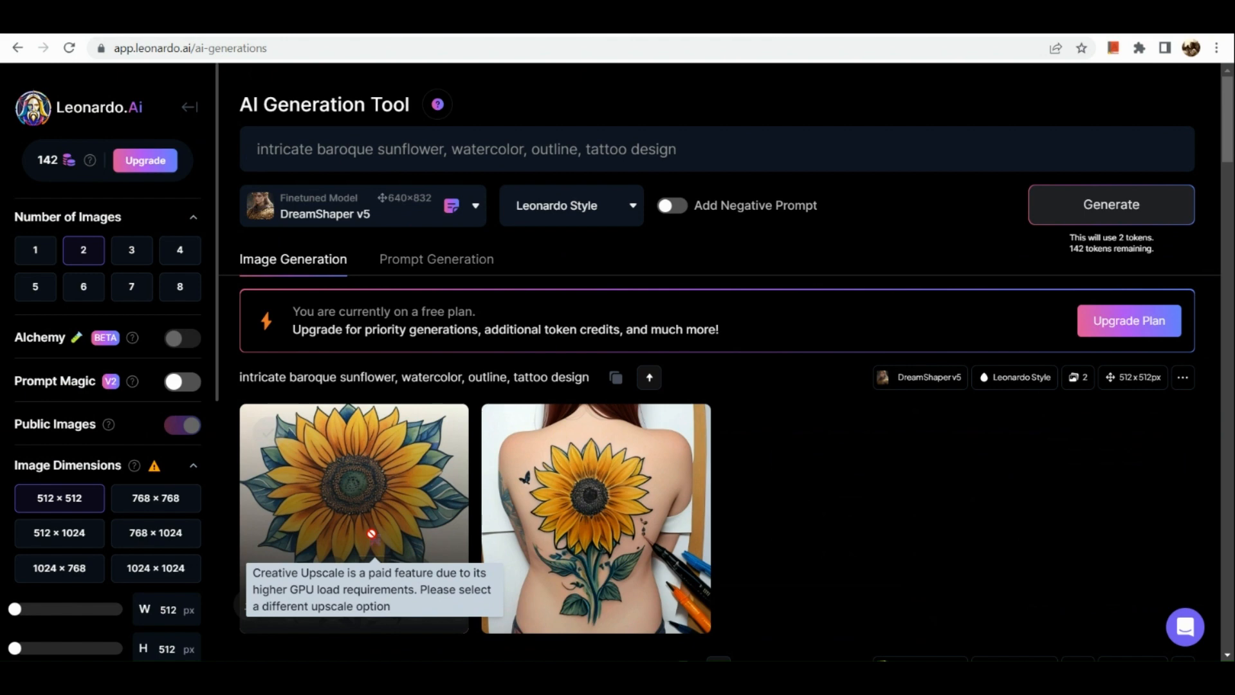
{"action": "left_click", "coordinate": [366, 501]}
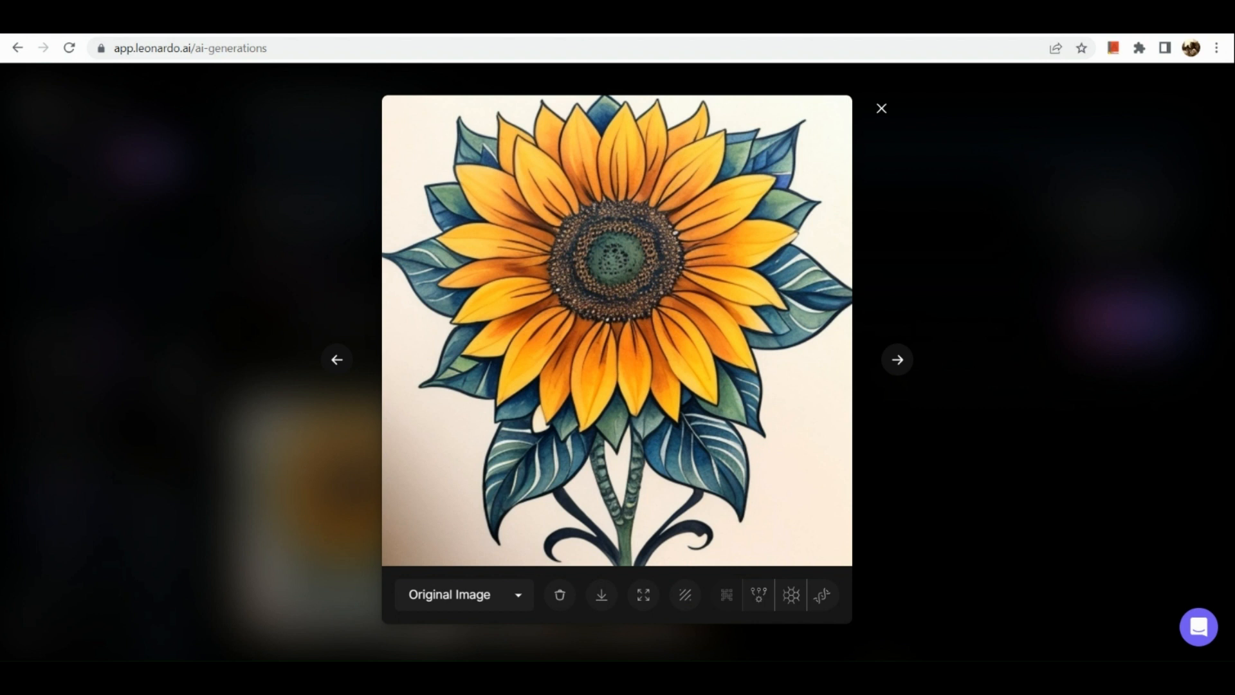
{"action": "left_click", "coordinate": [685, 594]}
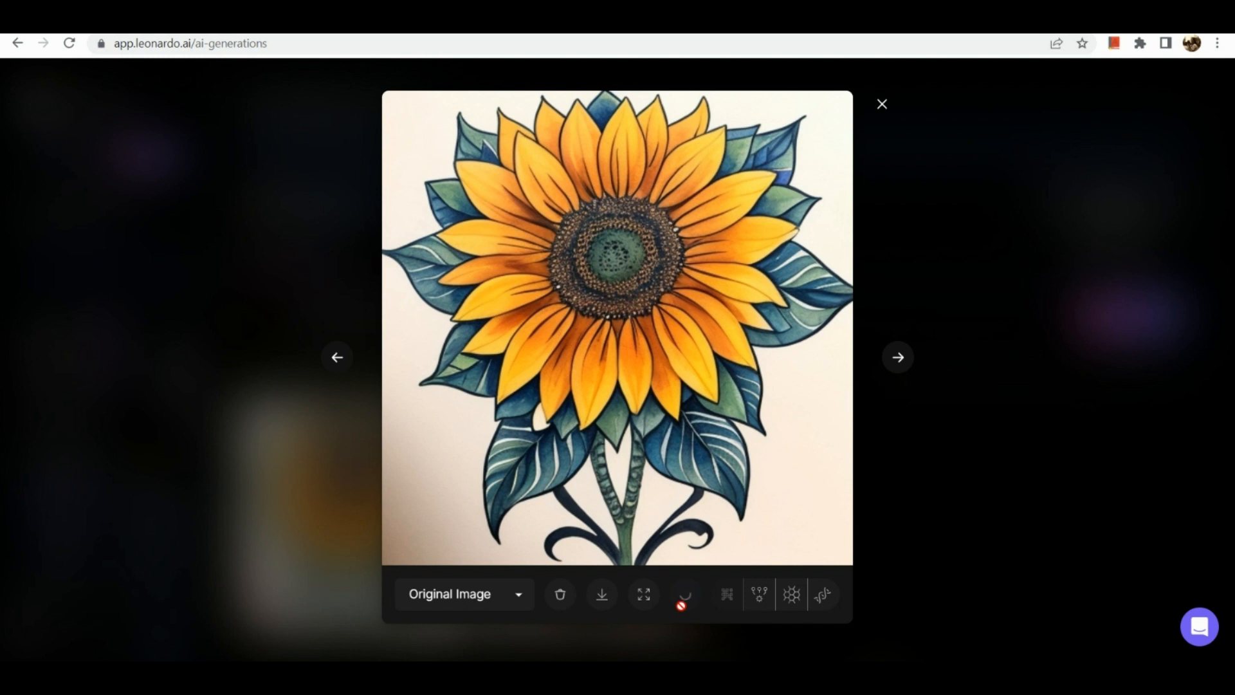
{"action": "left_click", "coordinate": [604, 596]}
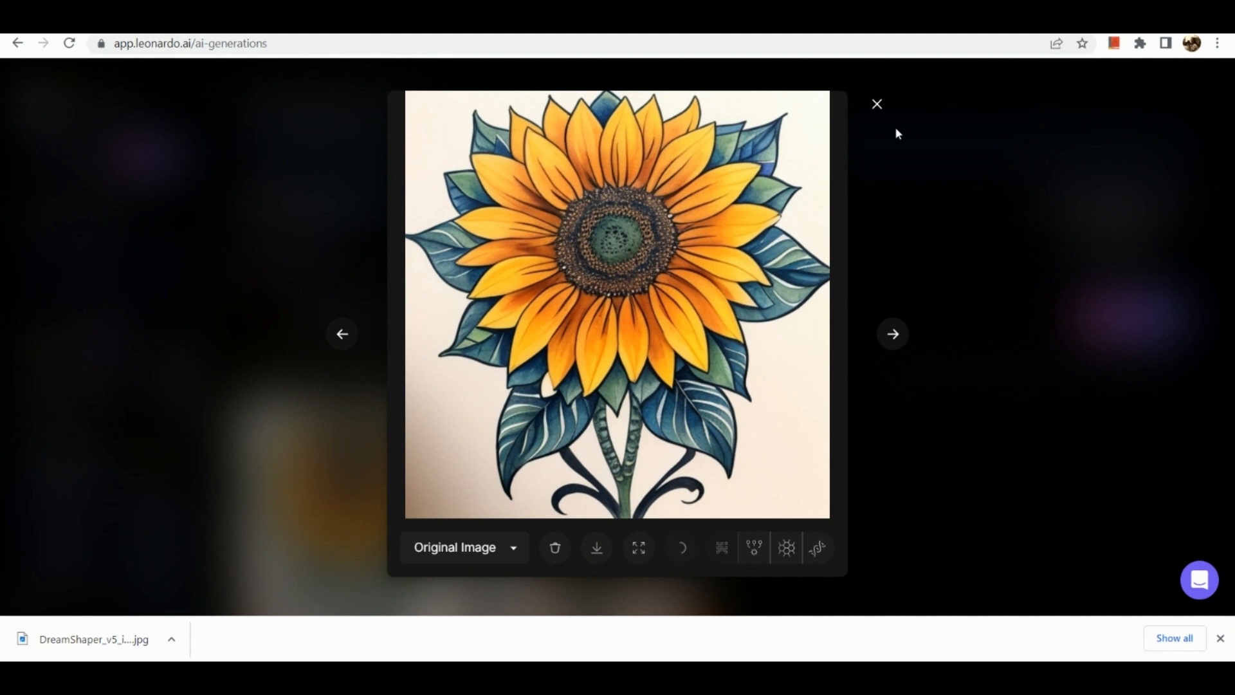
{"action": "left_click", "coordinate": [876, 104]}
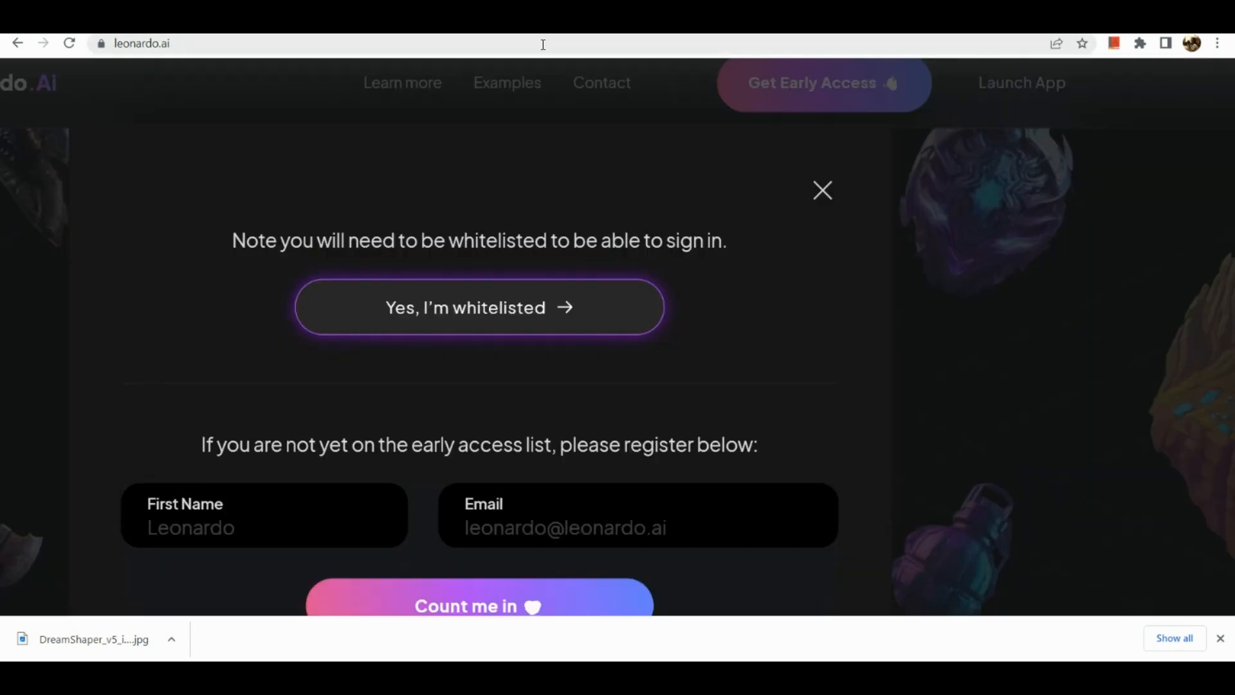
Go to the remove.bg website.
{"action": "left_click", "coordinate": [543, 44]}
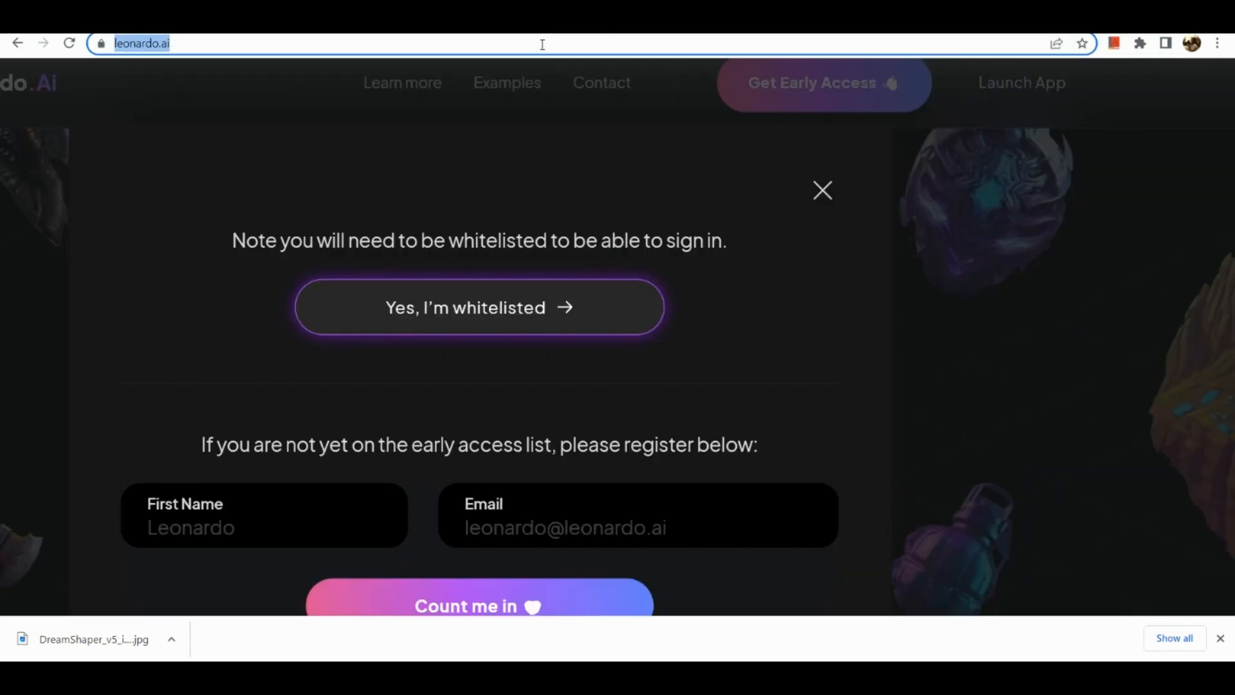
{"action": "type", "text": "remo"}
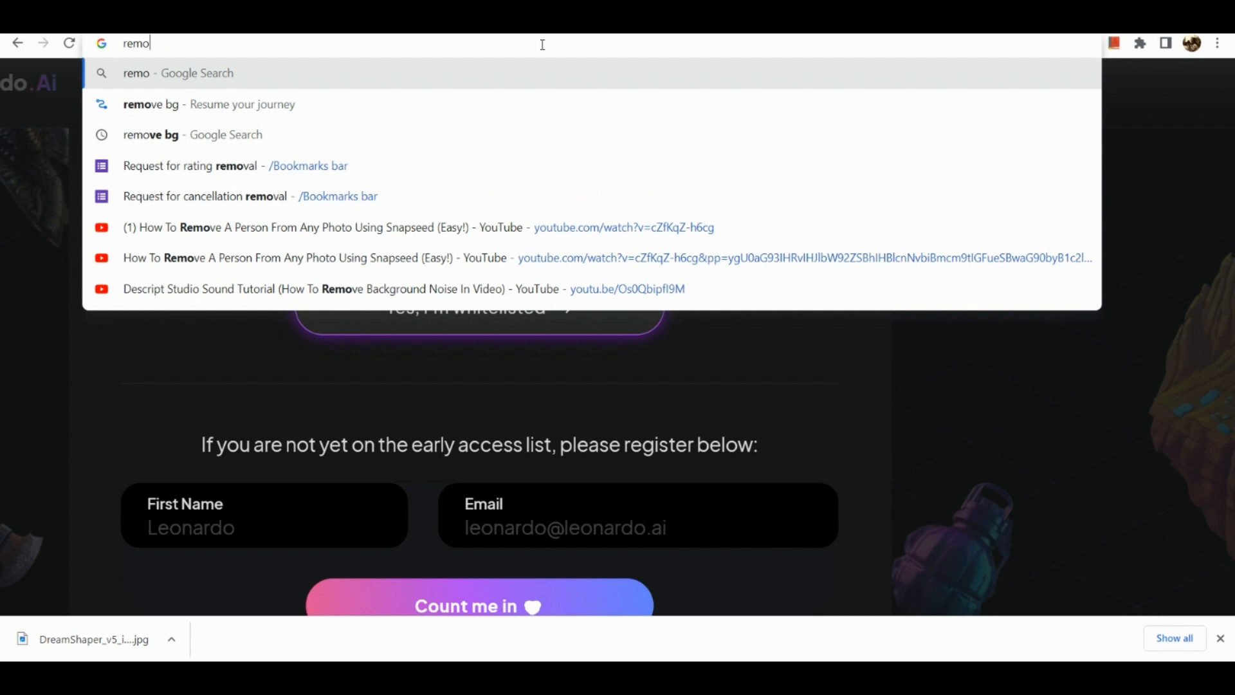
{"action": "type", "text": "ve.bg"}
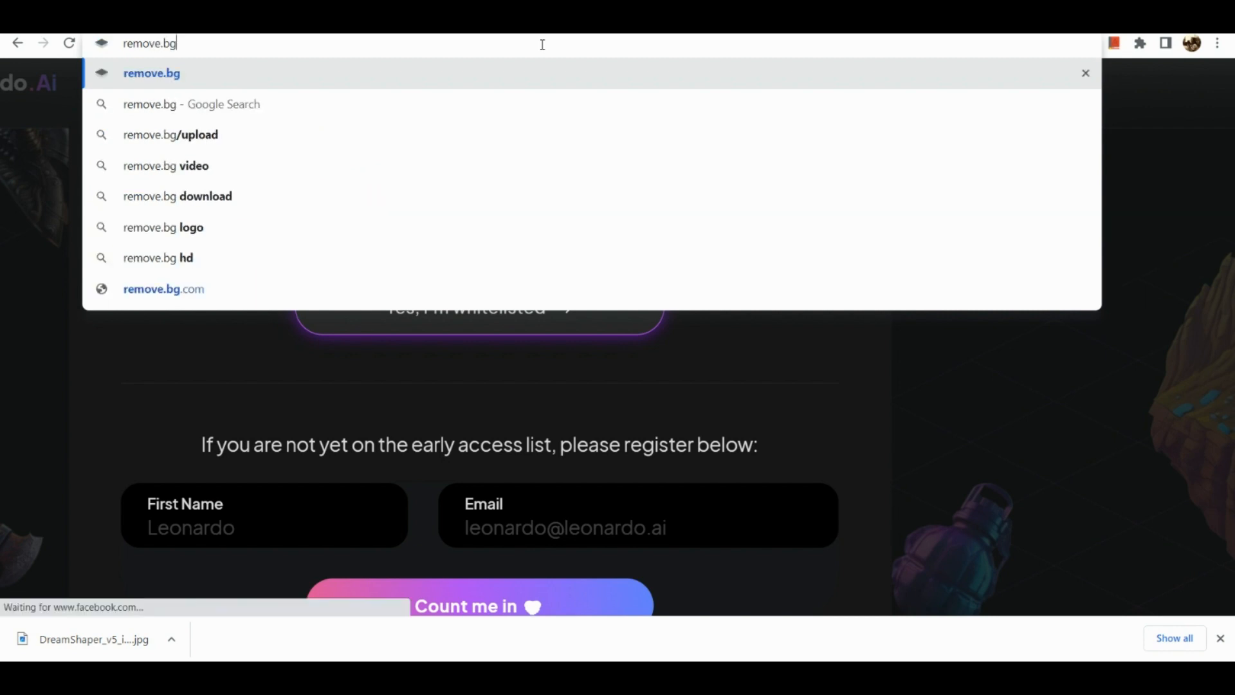
{"action": "key", "text": "Return"}
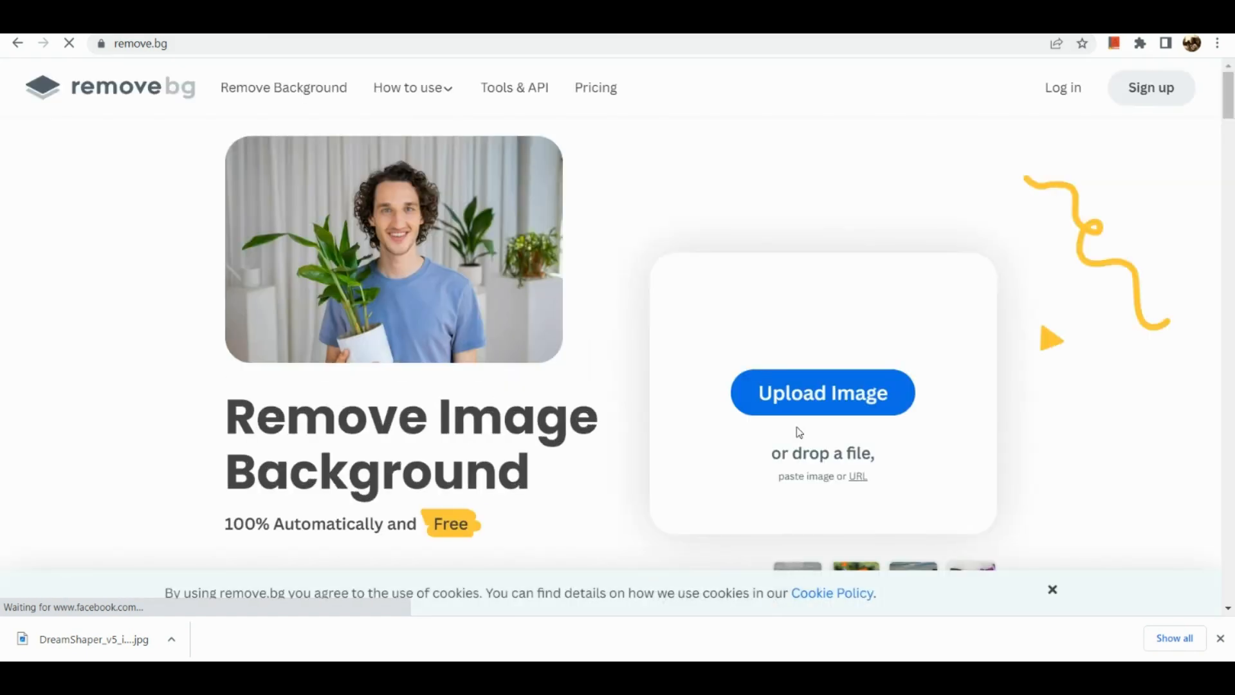
Upload the downloaded DreamShaper_v5_intricate_baroque_sunflower_watercolor_outline_1 image to remove.bg for background removal.
{"action": "left_click", "coordinate": [824, 398]}
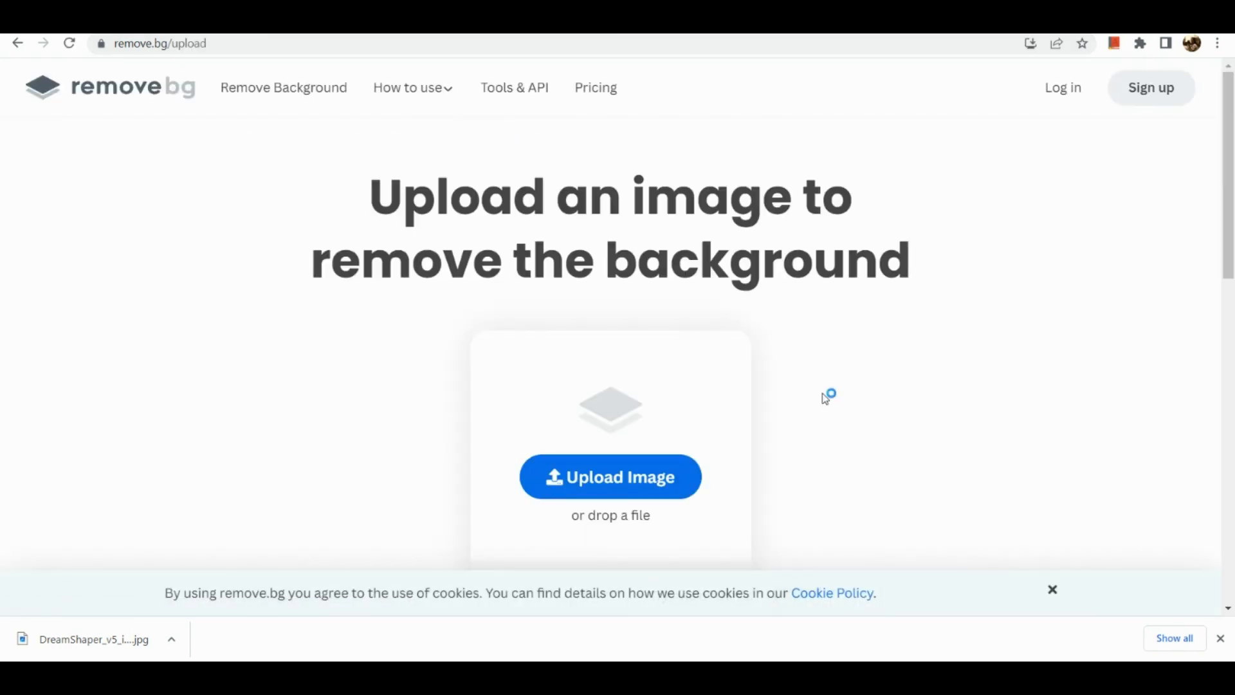
{"action": "left_click", "coordinate": [662, 475]}
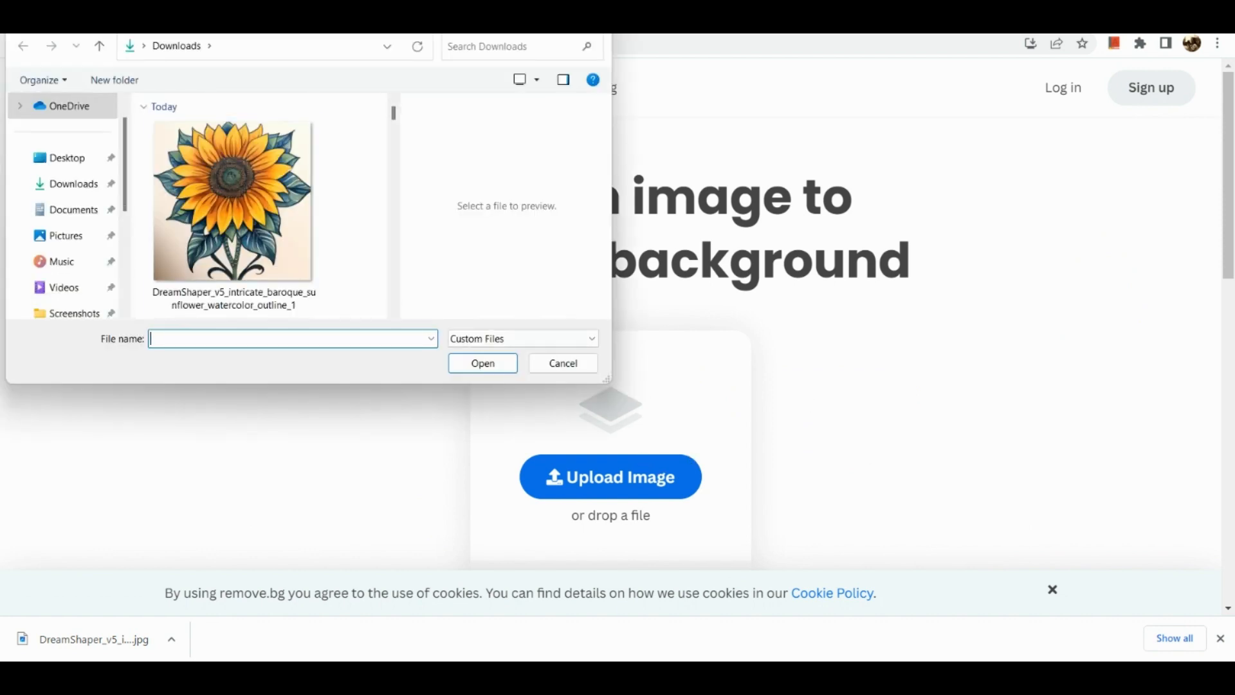
{"action": "left_click", "coordinate": [234, 216]}
{"action": "double_click", "coordinate": [295, 228]}
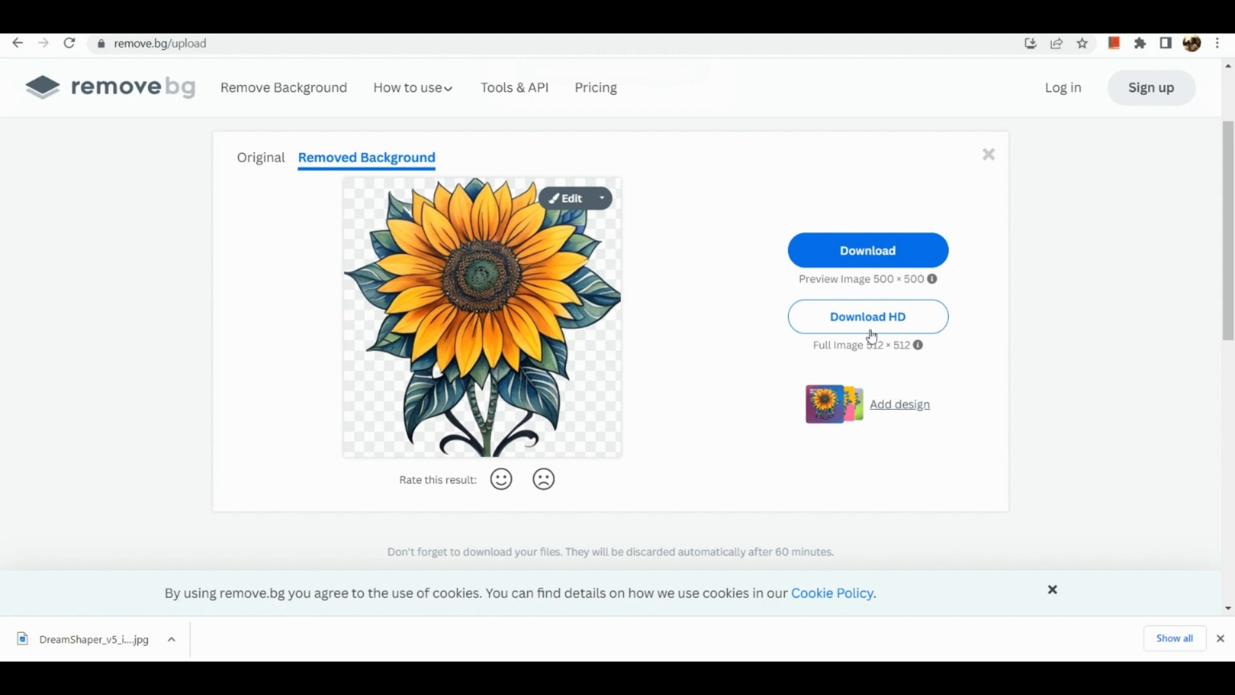
View and dismiss the Canva design offer, and download the background-free sunflower as the 500 × 500 preview image.
{"action": "left_click", "coordinate": [898, 409]}
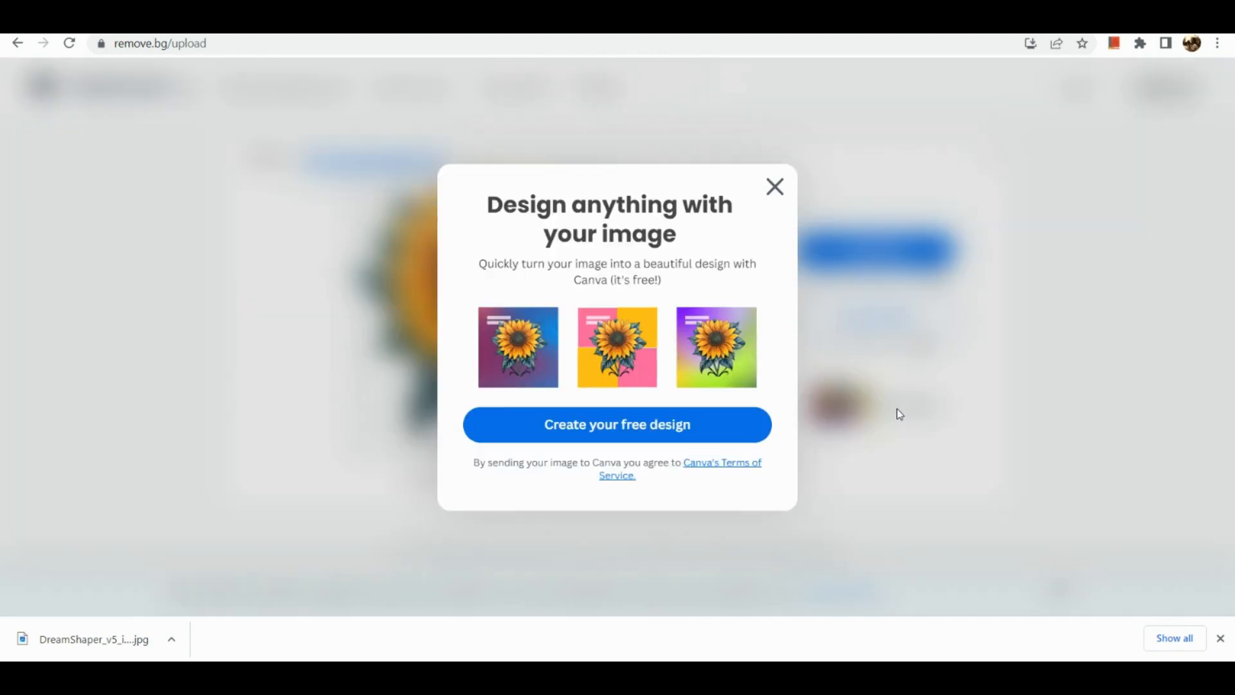
{"action": "left_click", "coordinate": [774, 187]}
{"action": "left_click", "coordinate": [875, 252]}
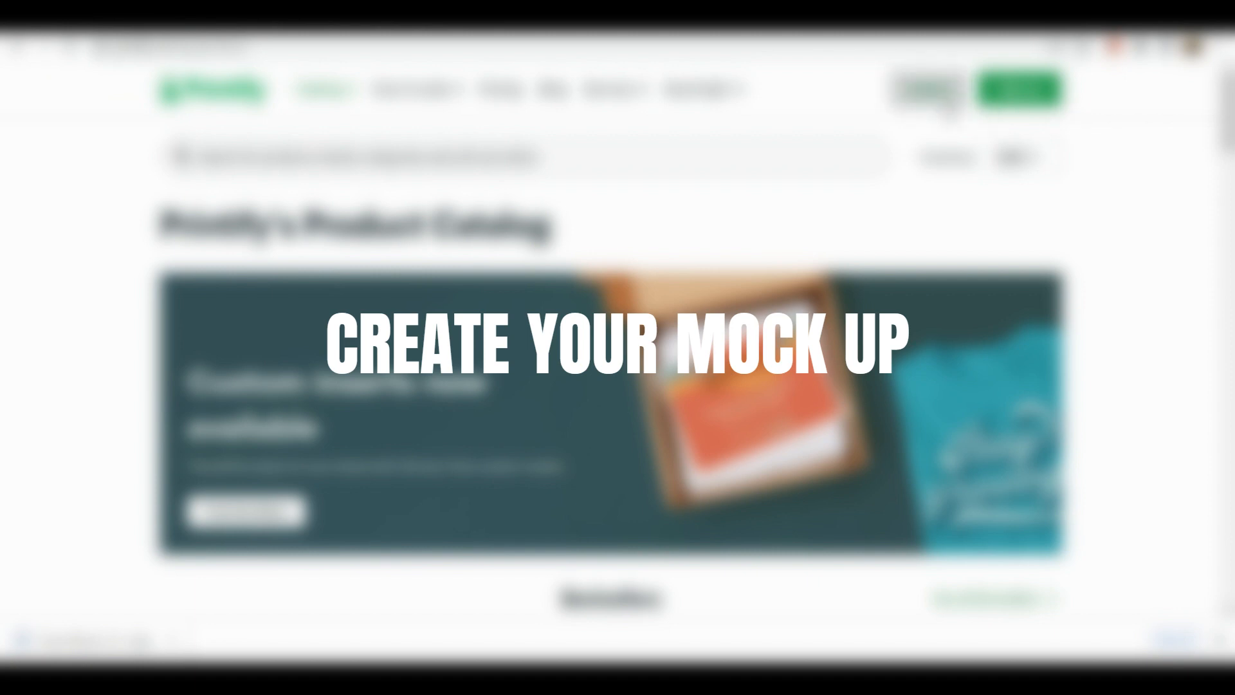
Sign in to Printify and switch the active store to My Etsy Store.
{"action": "left_click", "coordinate": [949, 102]}
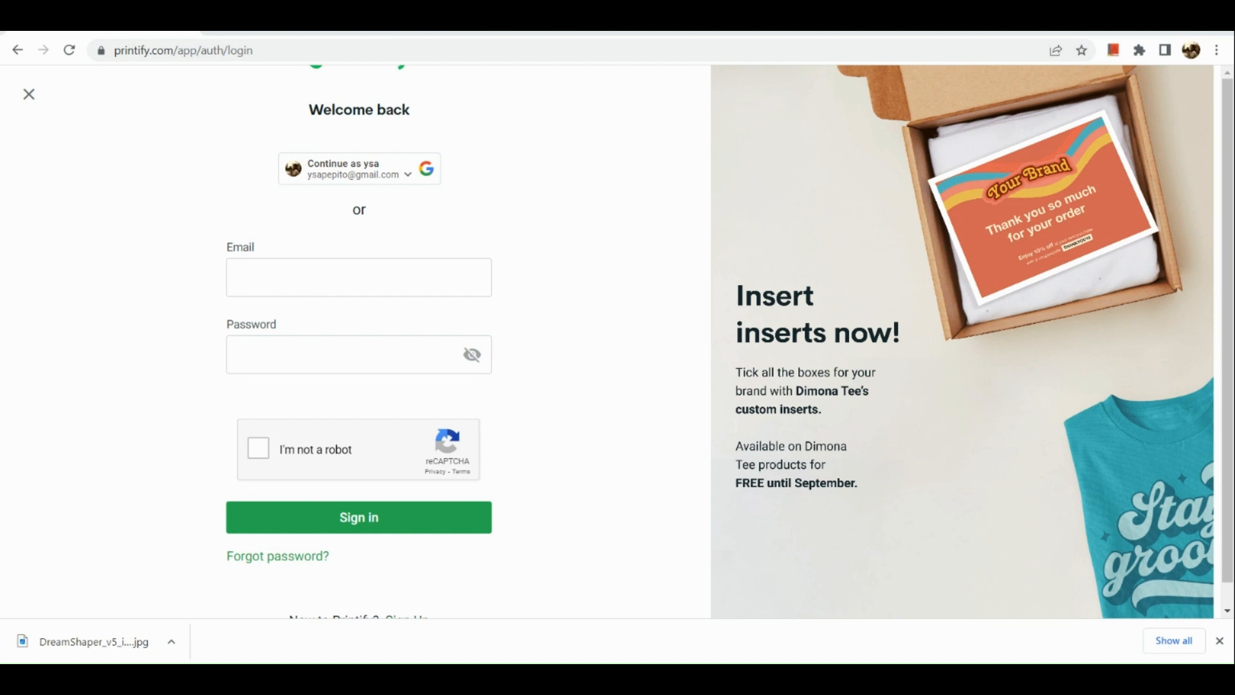
{"action": "left_click", "coordinate": [445, 503]}
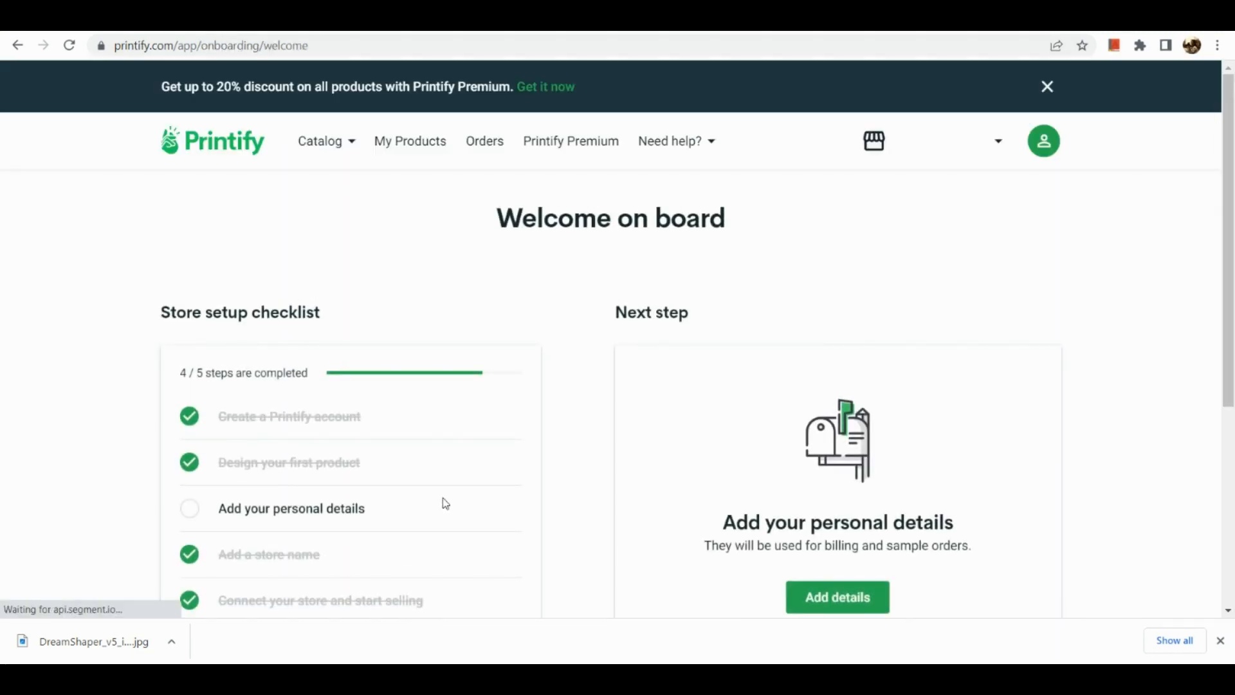
{"action": "scroll", "coordinate": [446, 503], "scroll_direction": "down", "scroll_amount": 1}
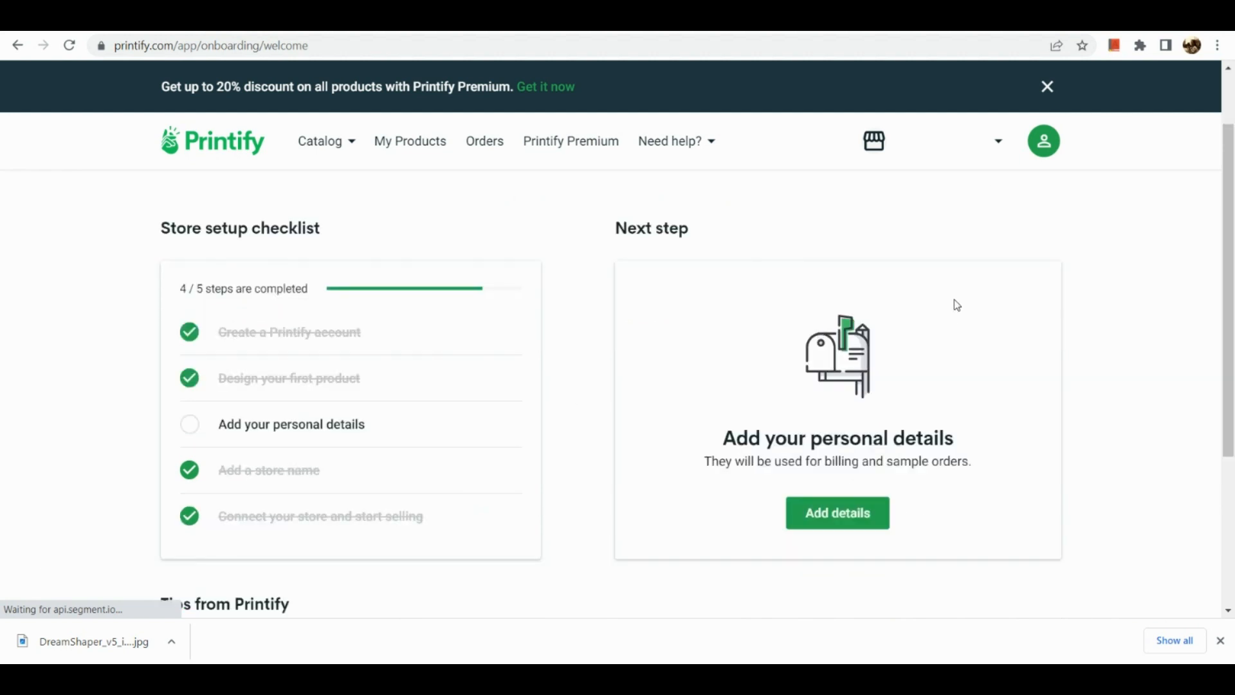
{"action": "left_click", "coordinate": [977, 157]}
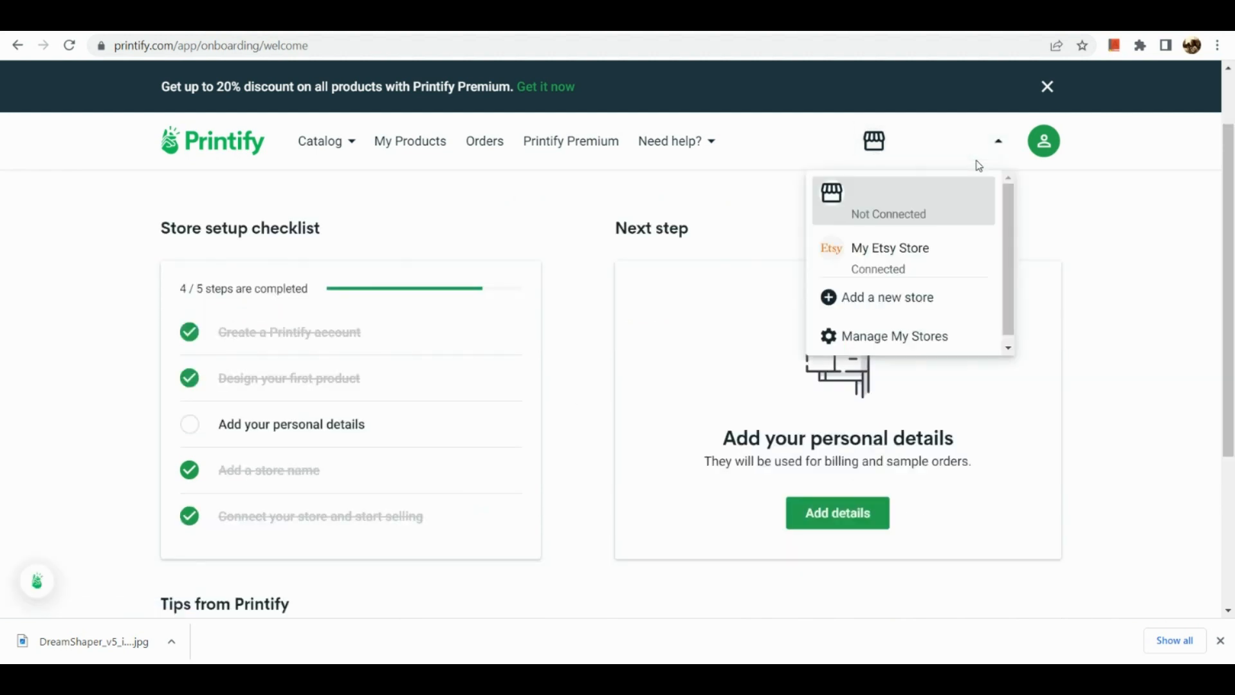
{"action": "left_click", "coordinate": [925, 267]}
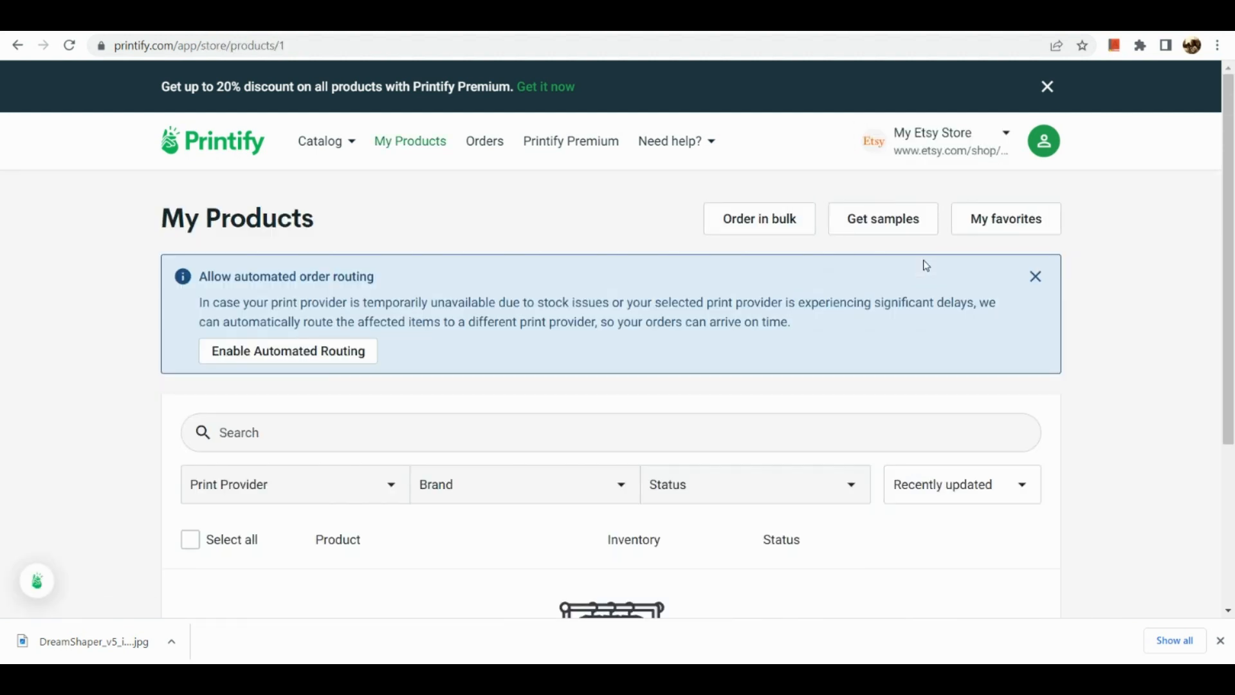
Open the Mugs category under Home & Living in the Printify product catalog.
{"action": "scroll", "coordinate": [780, 438], "scroll_direction": "down", "scroll_amount": 2}
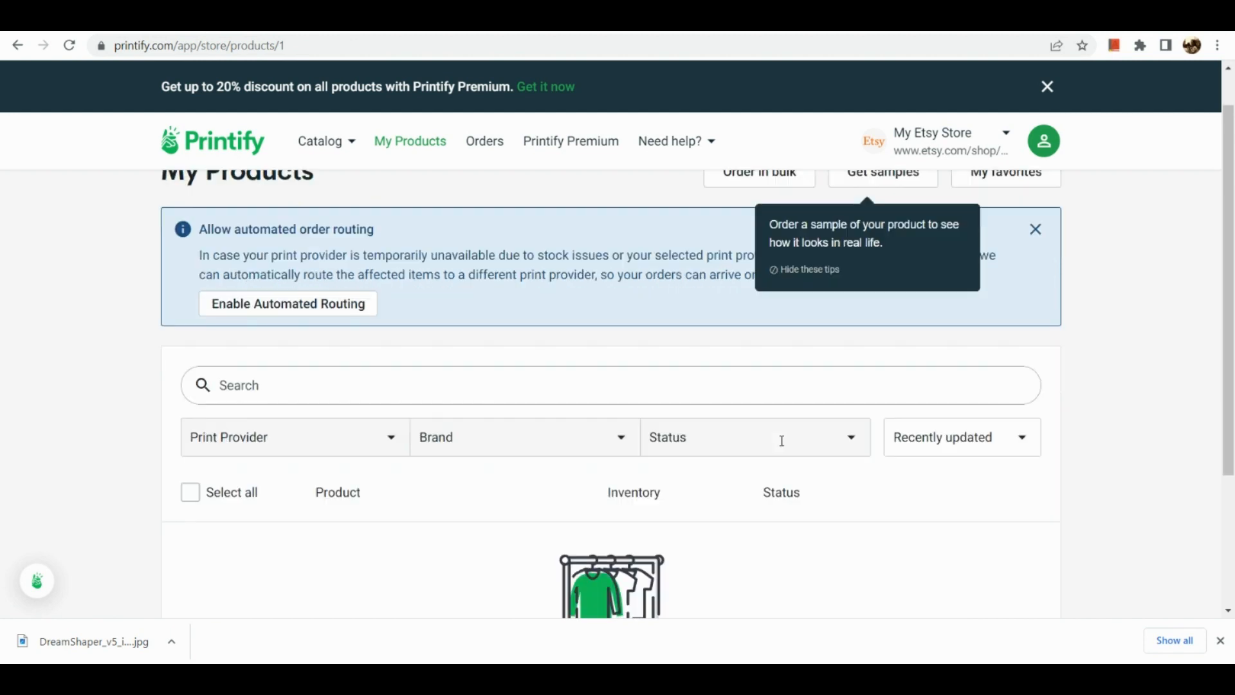
{"action": "scroll", "coordinate": [781, 444], "scroll_direction": "up", "scroll_amount": 2}
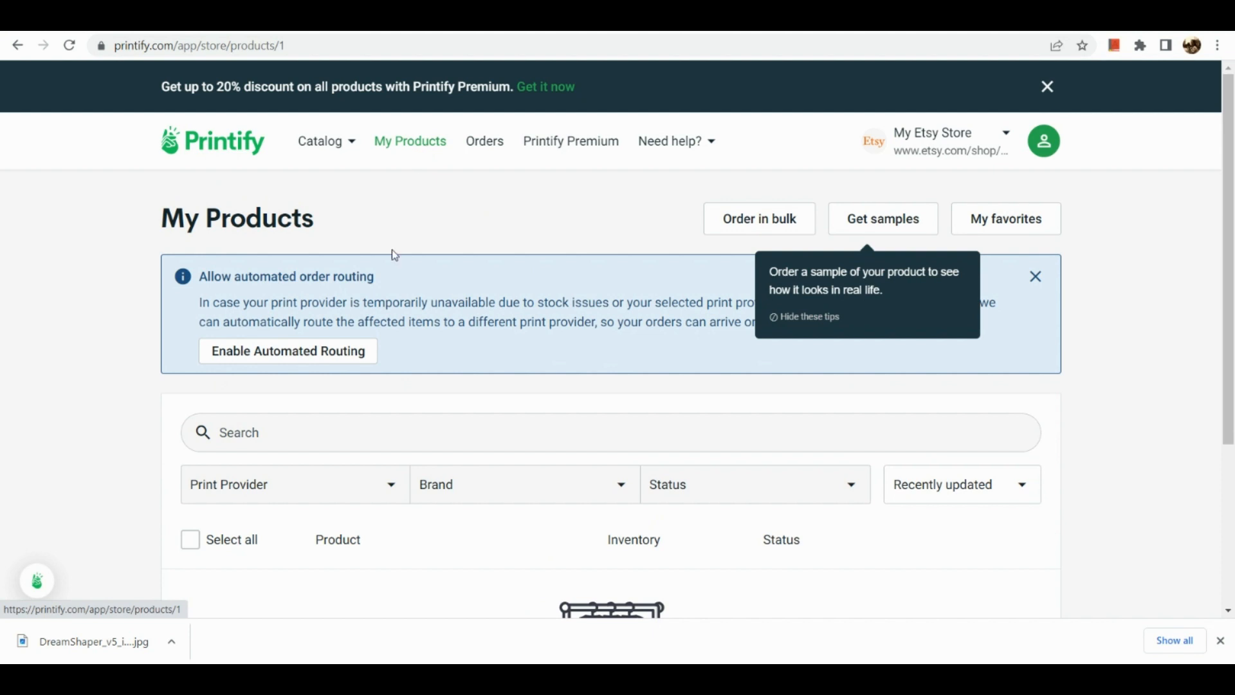
{"action": "left_click", "coordinate": [317, 432]}
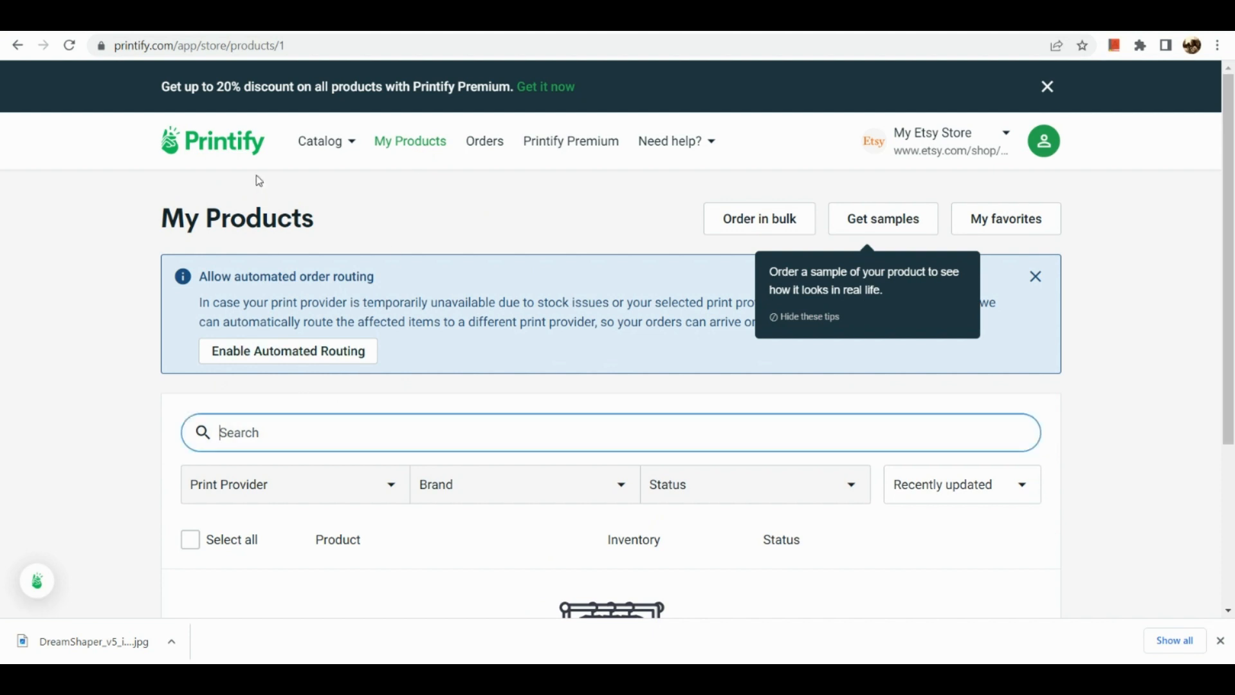
{"action": "left_click", "coordinate": [341, 148]}
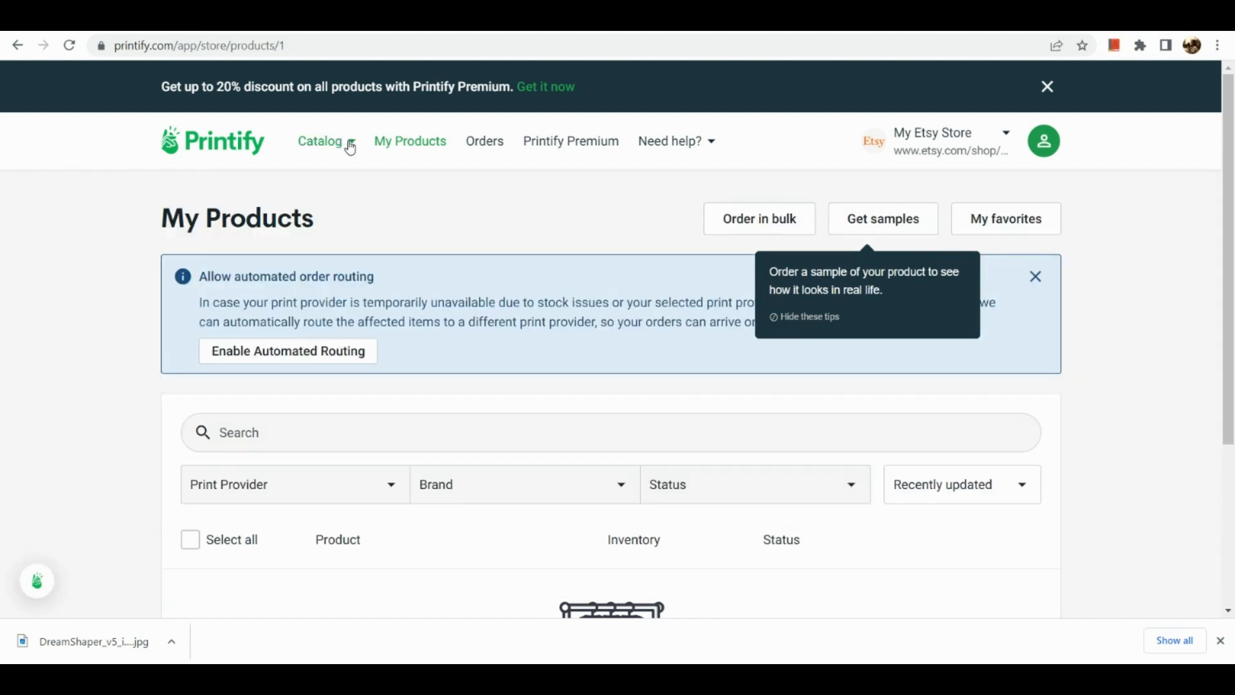
{"action": "left_click", "coordinate": [357, 141]}
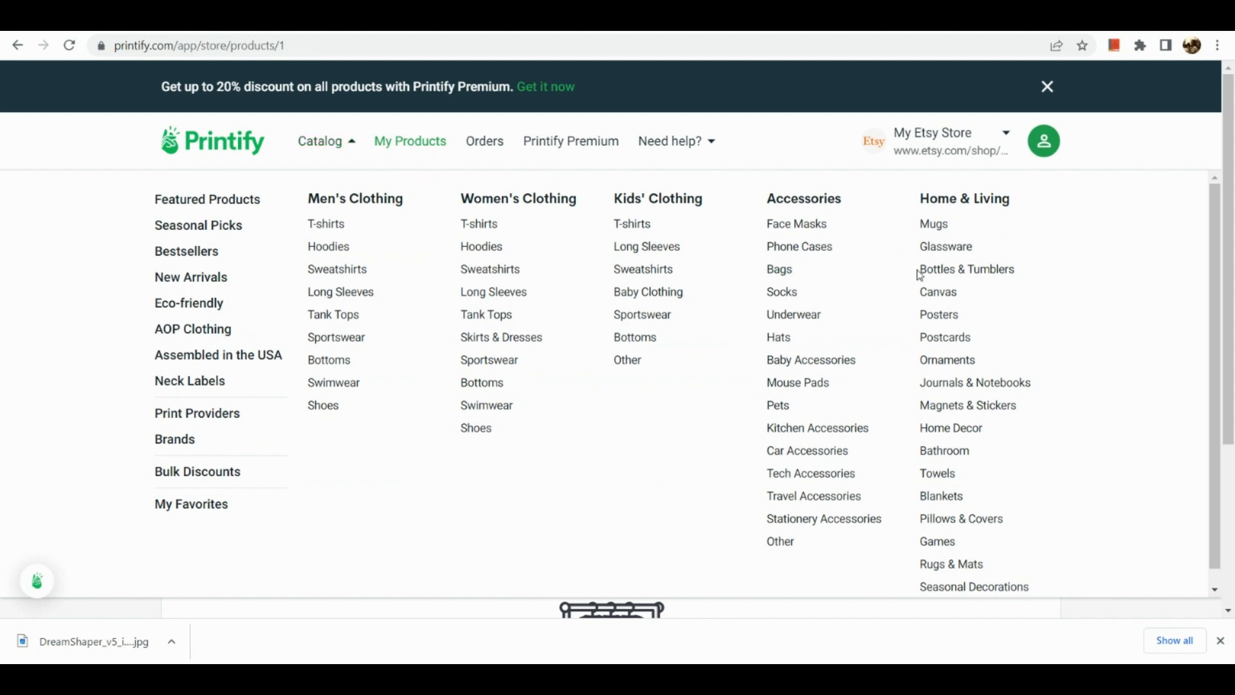
{"action": "scroll", "coordinate": [937, 230], "scroll_direction": "up", "scroll_amount": 5}
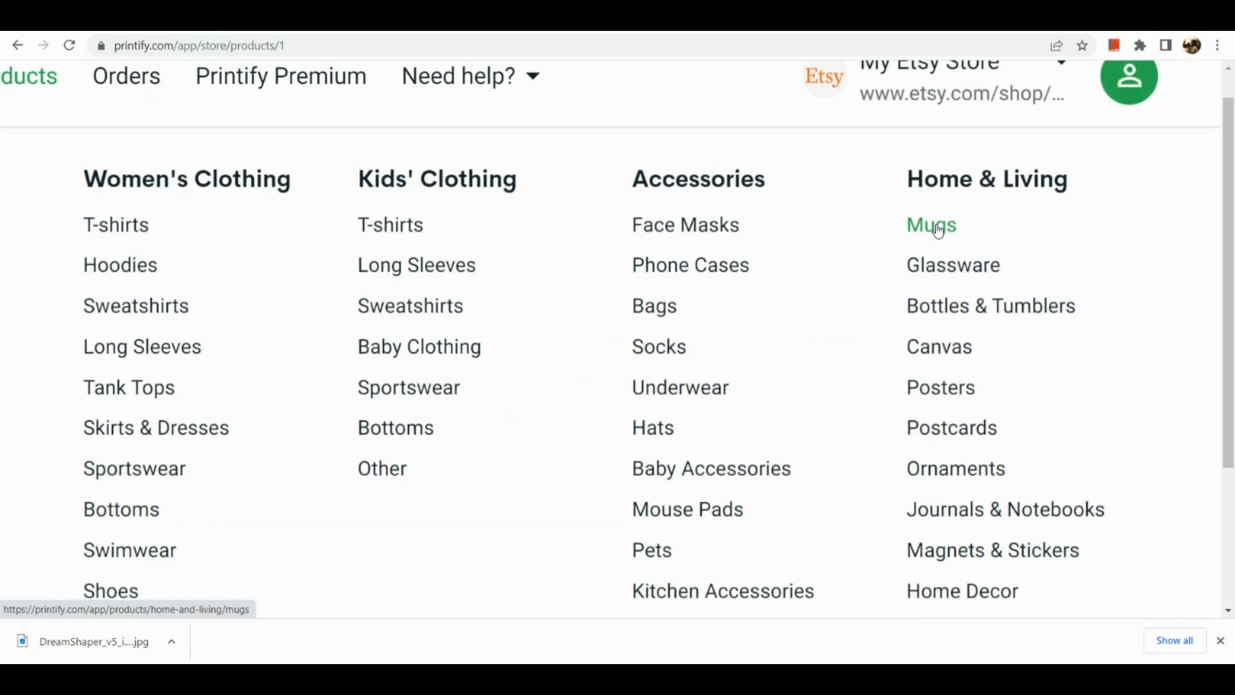
{"action": "left_click", "coordinate": [939, 229]}
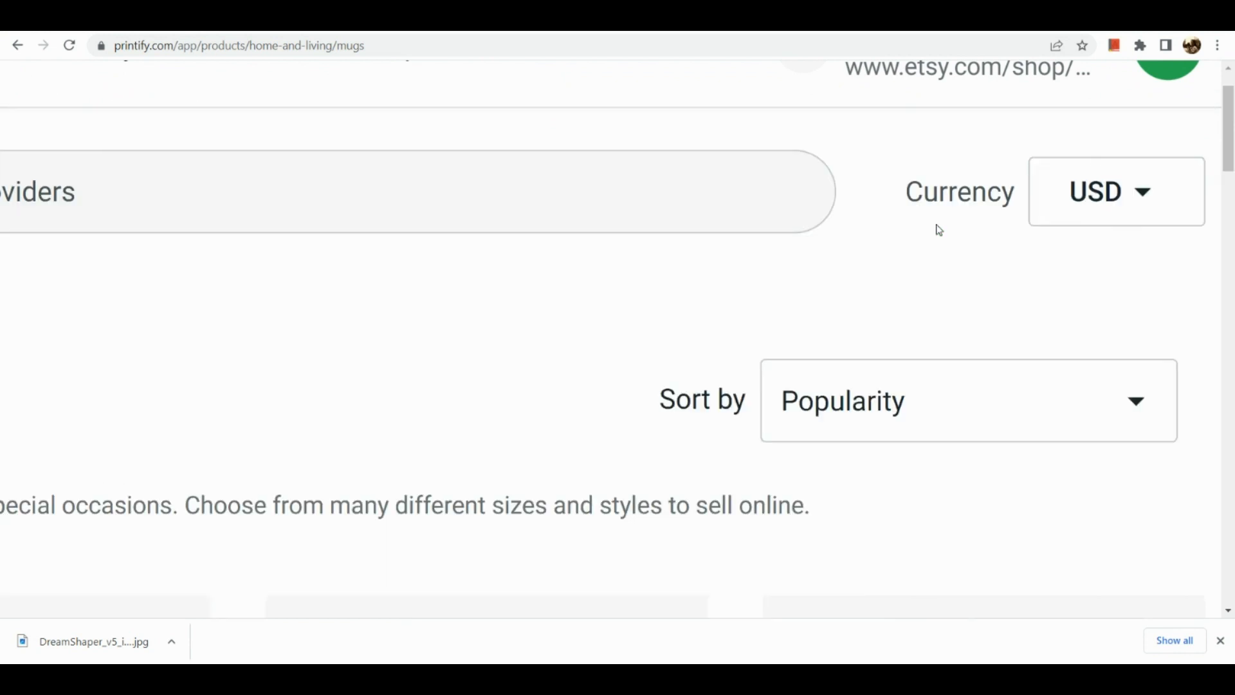
Browse the mug listings in the catalog, comparing their styles, sizes, prices and print providers.
{"action": "scroll", "coordinate": [939, 230], "scroll_direction": "down", "scroll_amount": 5}
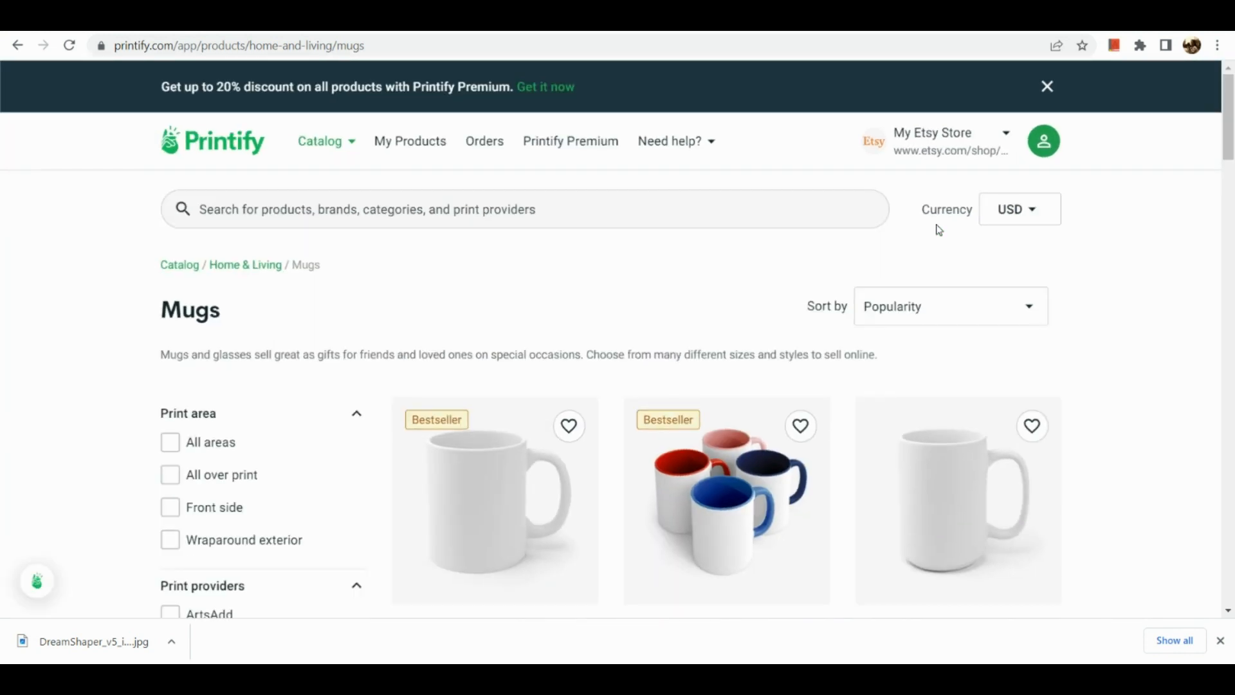
{"action": "scroll", "coordinate": [833, 400], "scroll_direction": "down", "scroll_amount": 3}
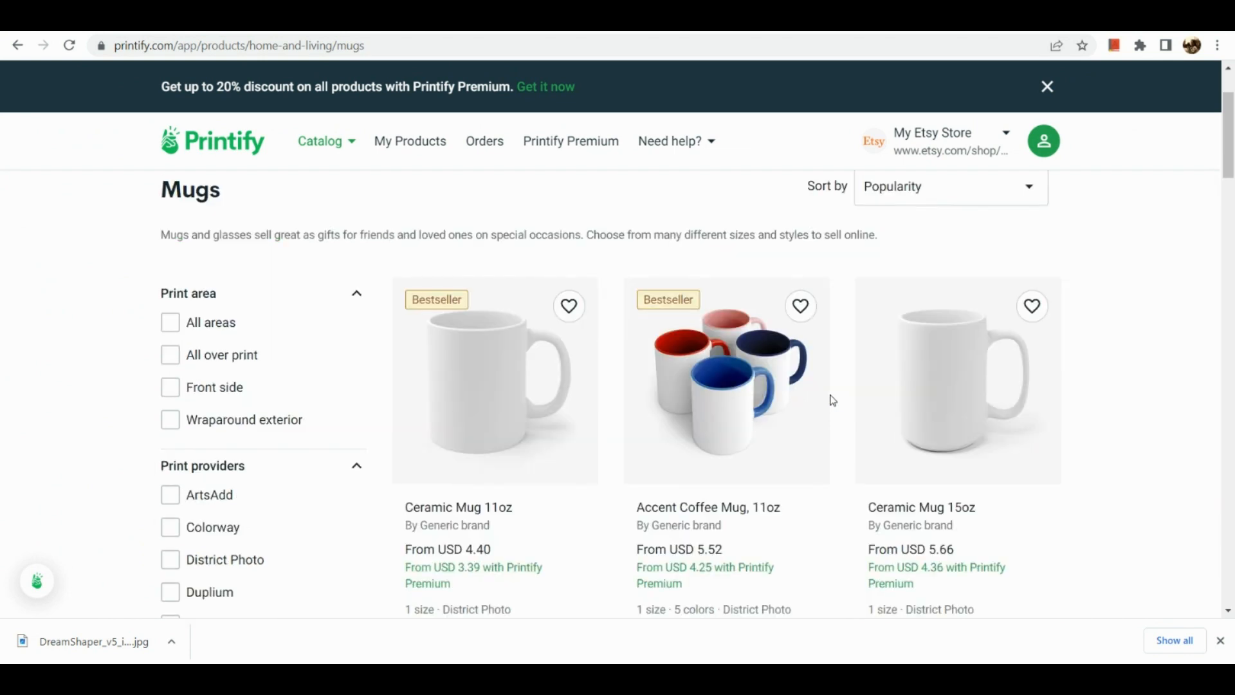
{"action": "scroll", "coordinate": [834, 400], "scroll_direction": "down", "scroll_amount": 5}
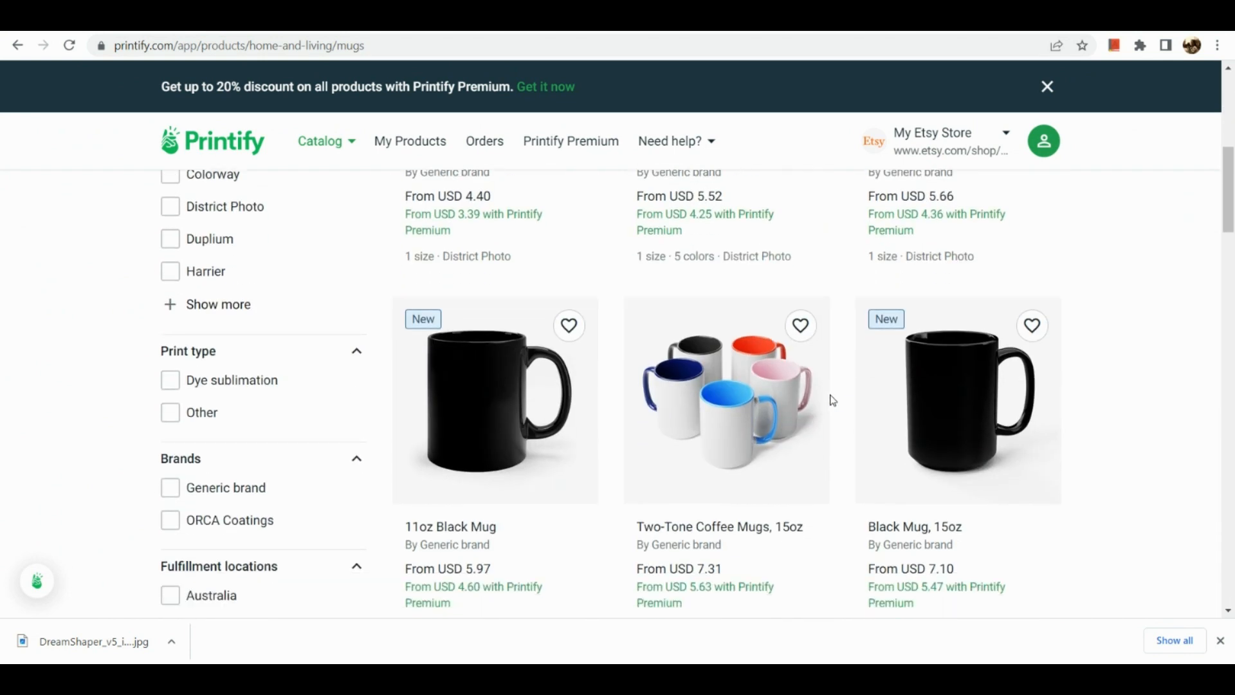
{"action": "scroll", "coordinate": [833, 400], "scroll_direction": "down", "scroll_amount": 4}
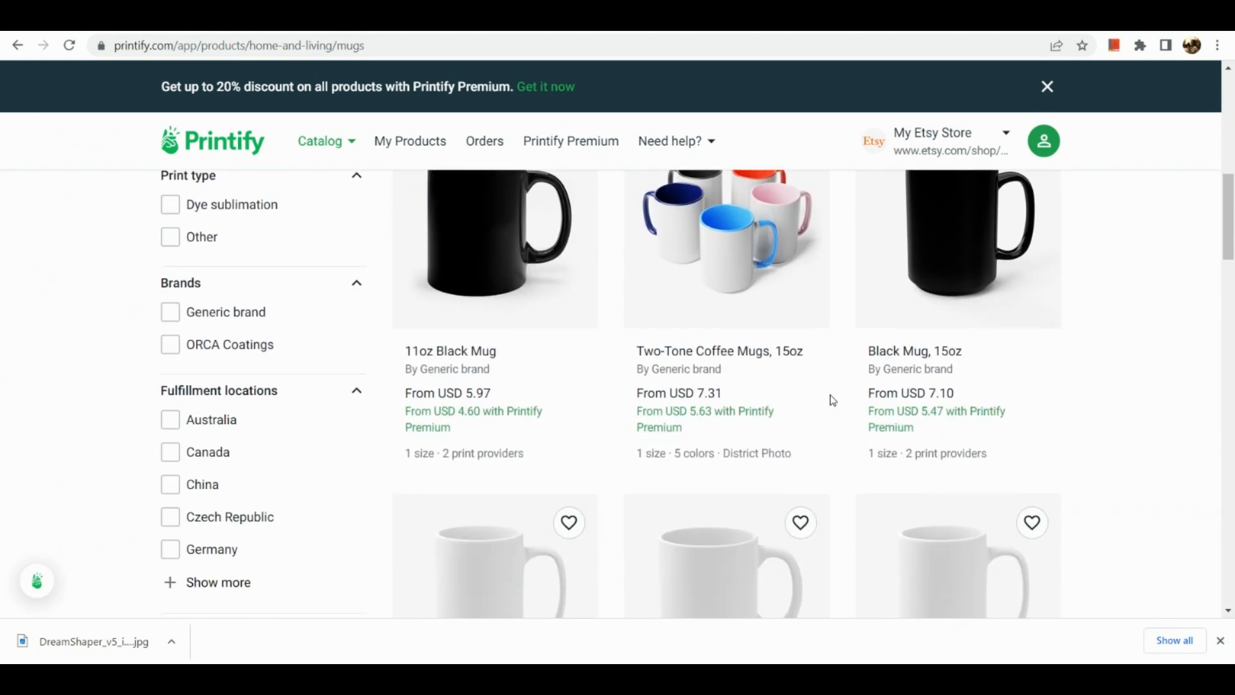
{"action": "scroll", "coordinate": [833, 400], "scroll_direction": "down", "scroll_amount": 6}
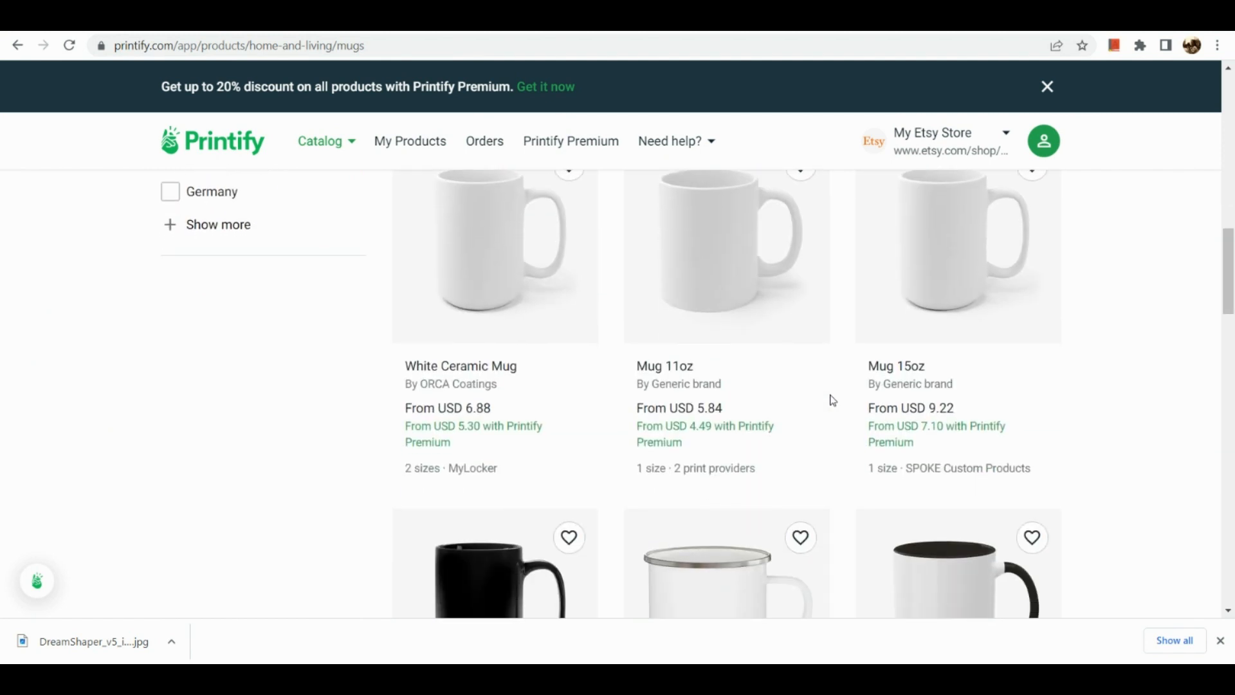
{"action": "scroll", "coordinate": [833, 401], "scroll_direction": "down", "scroll_amount": 6}
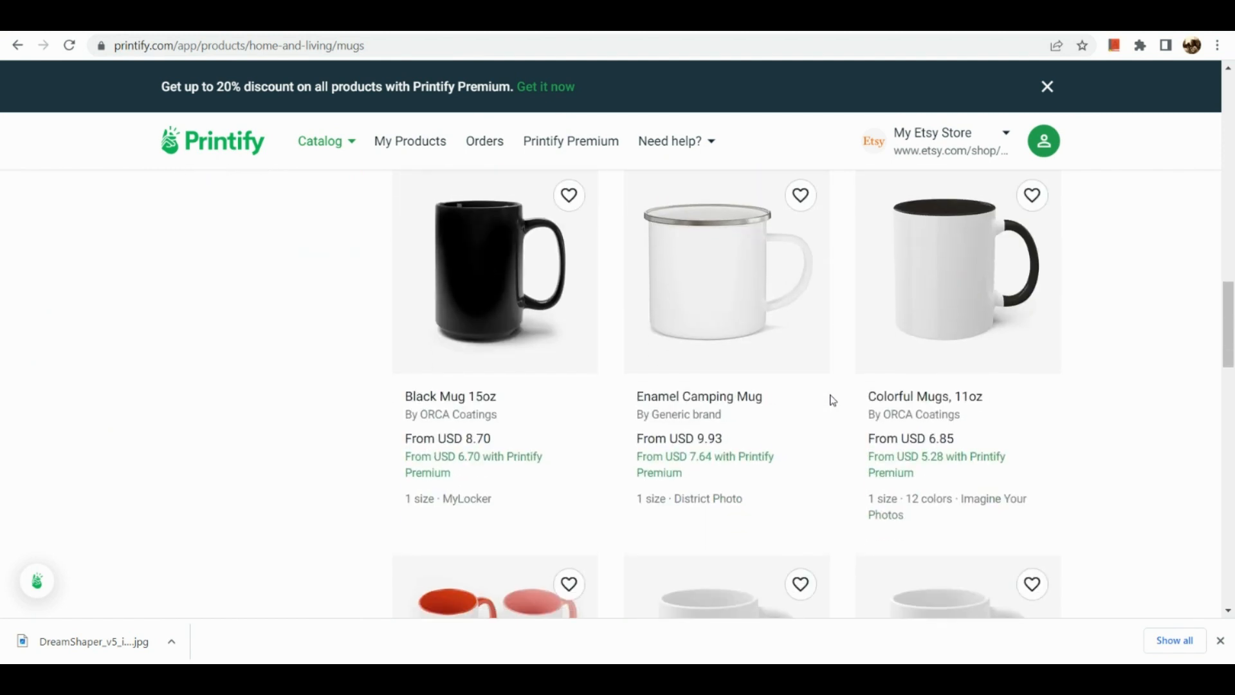
{"action": "scroll", "coordinate": [833, 400], "scroll_direction": "down", "scroll_amount": 6}
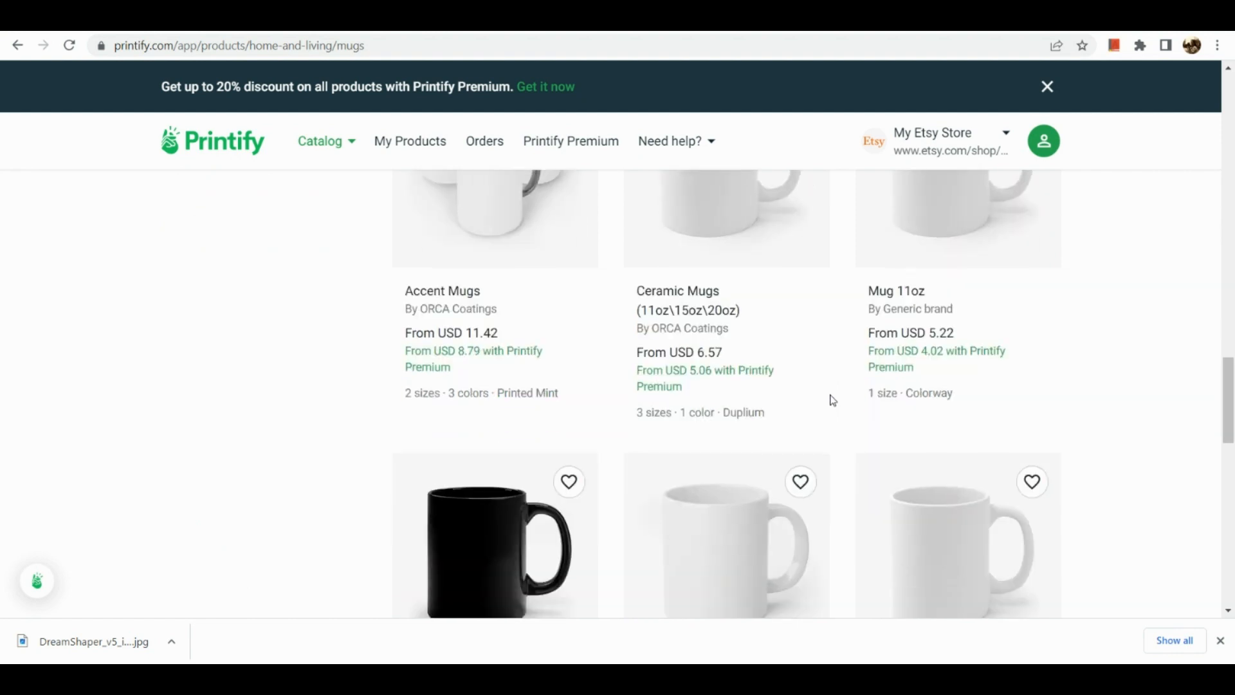
{"action": "scroll", "coordinate": [833, 400], "scroll_direction": "down", "scroll_amount": 5}
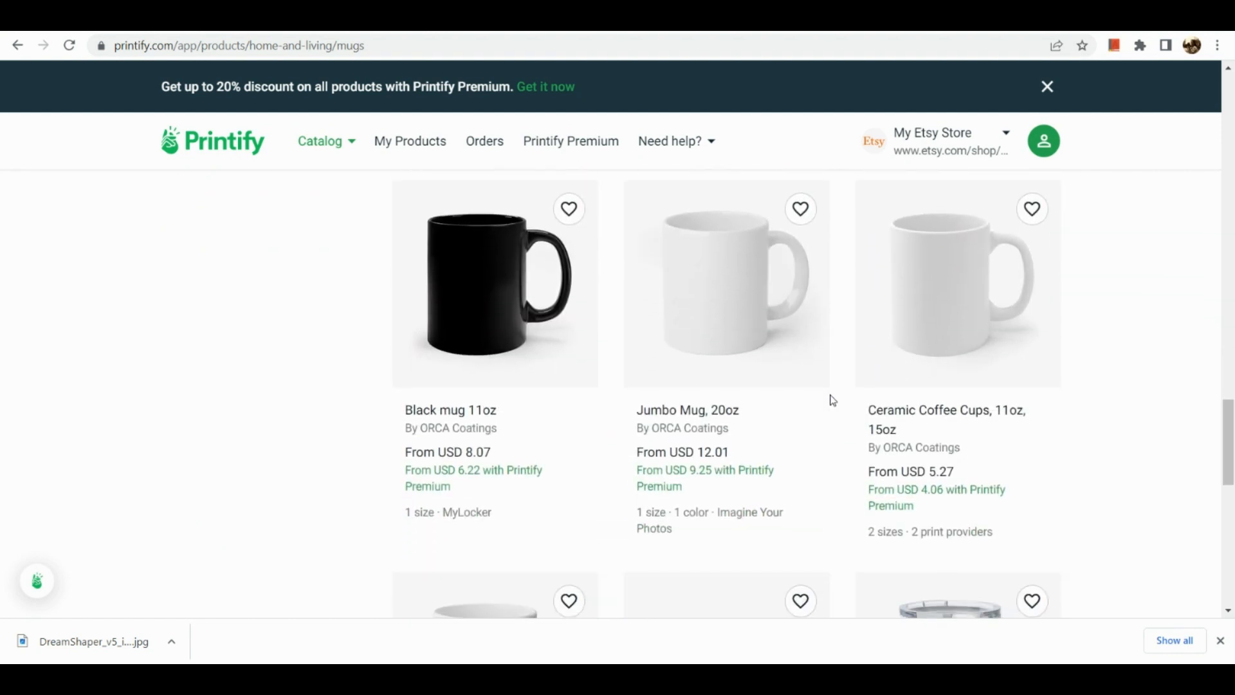
{"action": "scroll", "coordinate": [833, 400], "scroll_direction": "down", "scroll_amount": 6}
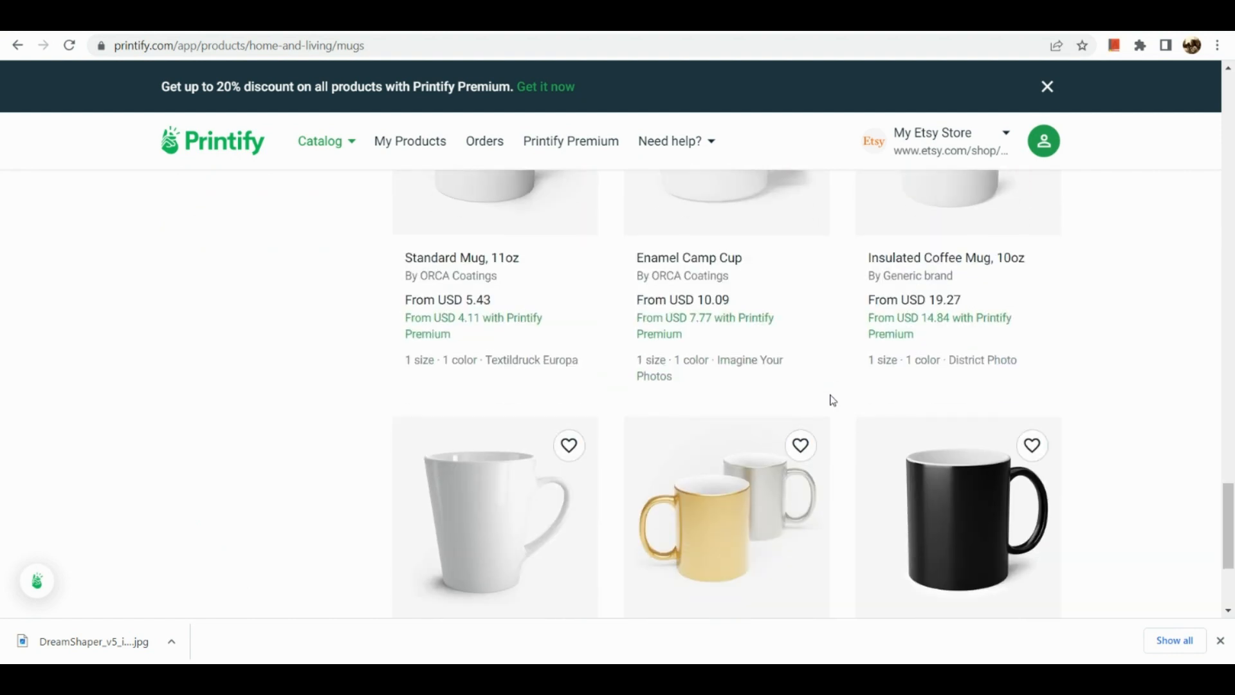
Open the Color Morphing Mug, 11oz product near the end of the mug listings.
{"action": "scroll", "coordinate": [833, 400], "scroll_direction": "down", "scroll_amount": 1}
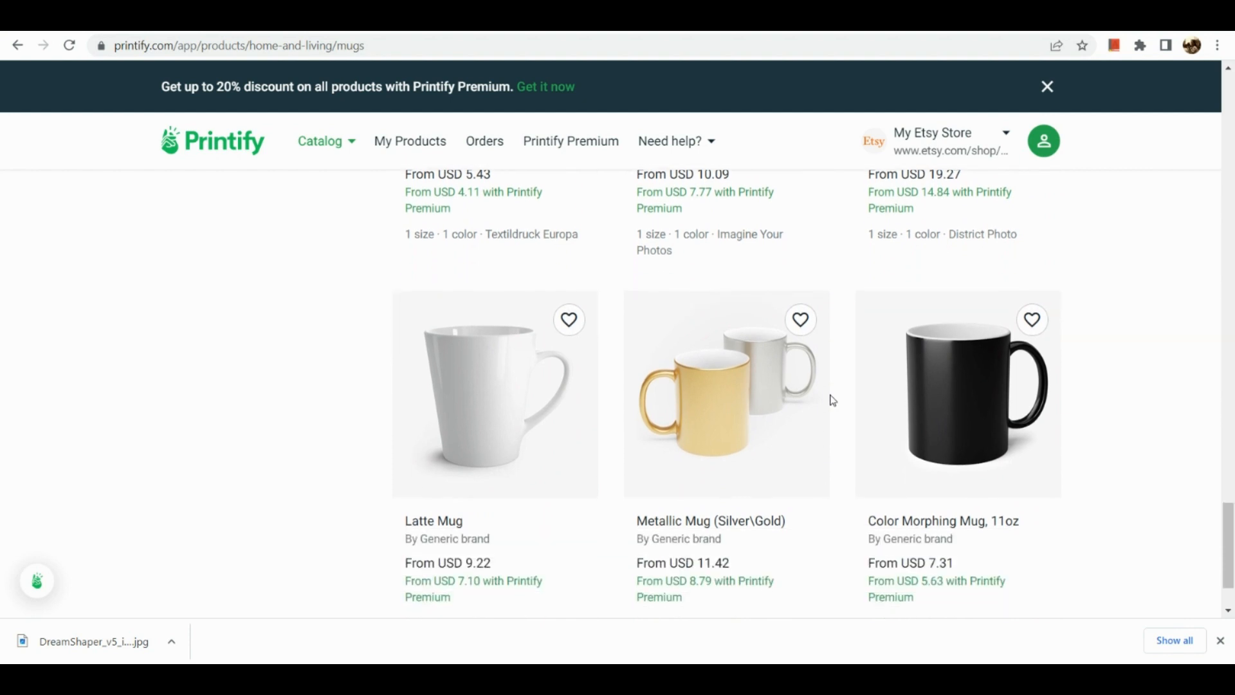
{"action": "scroll", "coordinate": [833, 400], "scroll_direction": "down", "scroll_amount": 2}
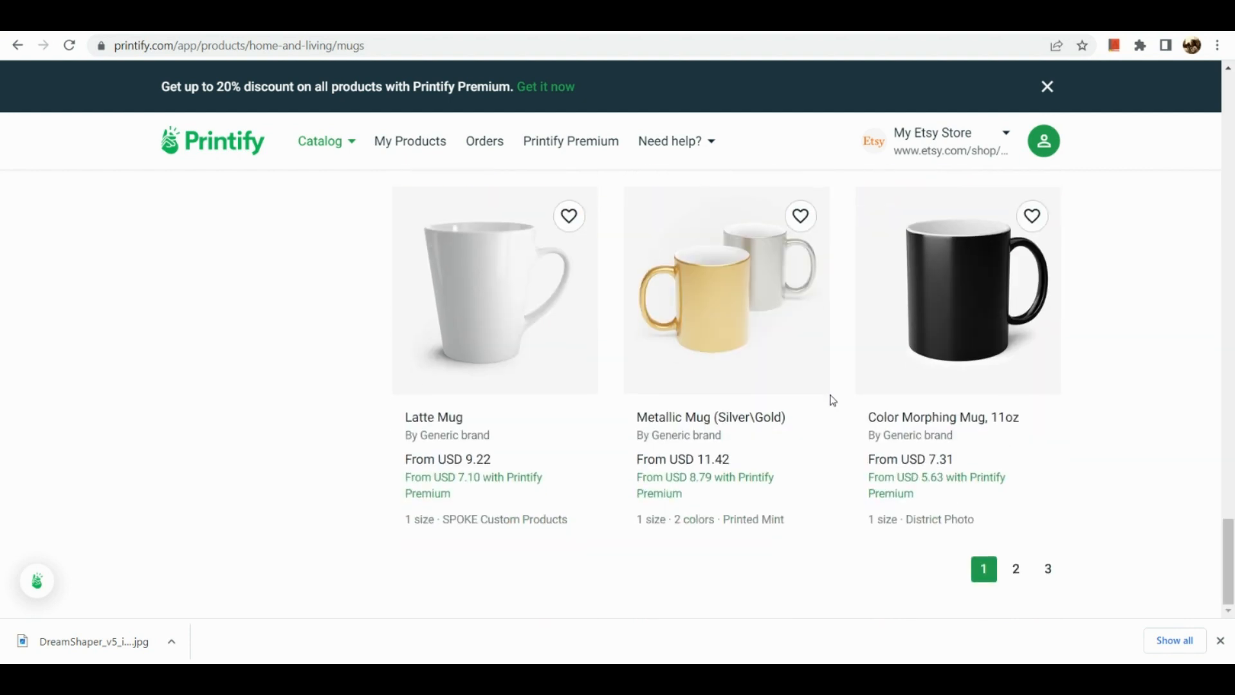
{"action": "left_click", "coordinate": [1042, 341]}
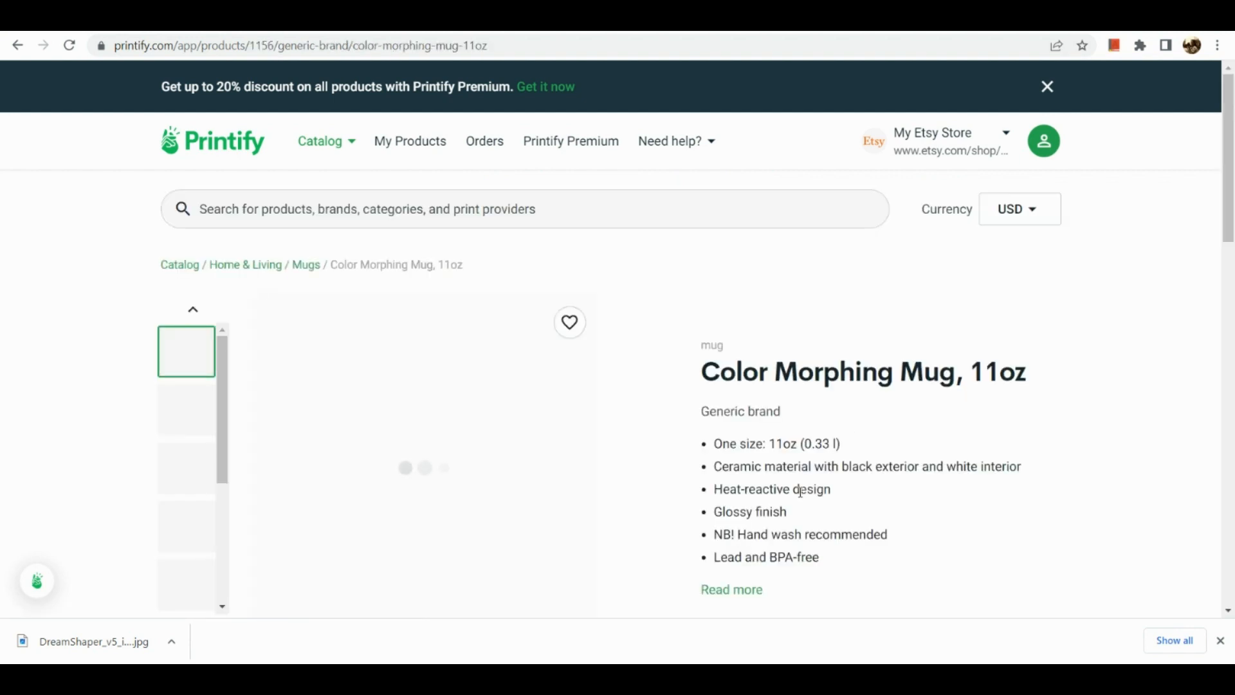
Review the Color Morphing Mug's details and available print providers, and start designing it with District Photo.
{"action": "scroll", "coordinate": [671, 440], "scroll_direction": "down", "scroll_amount": 2}
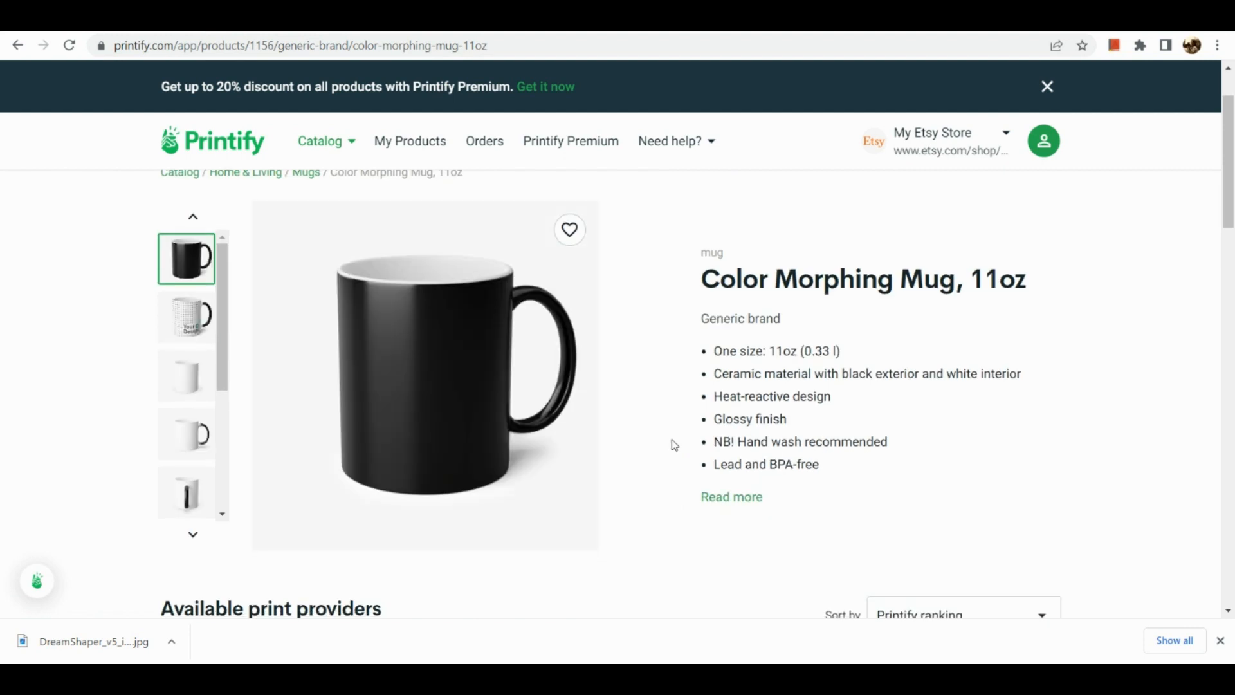
{"action": "scroll", "coordinate": [526, 454], "scroll_direction": "down", "scroll_amount": 2}
{"action": "scroll", "coordinate": [525, 454], "scroll_direction": "down", "scroll_amount": 3}
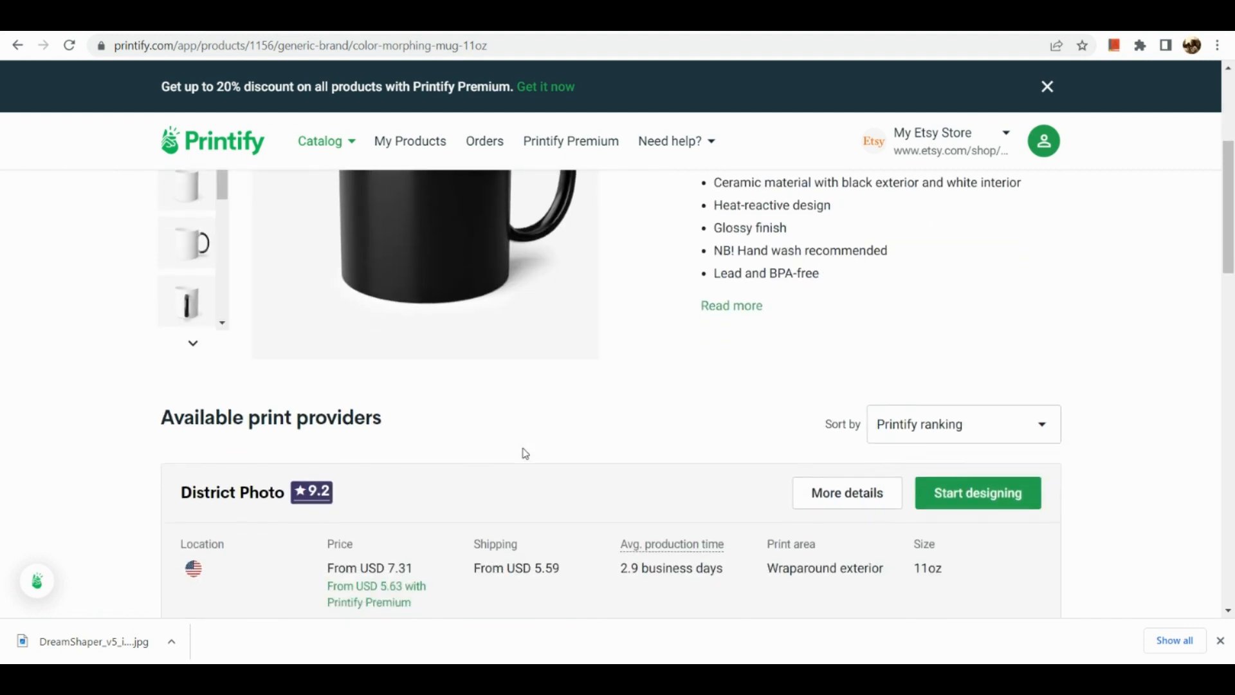
{"action": "scroll", "coordinate": [828, 469], "scroll_direction": "down", "scroll_amount": 2}
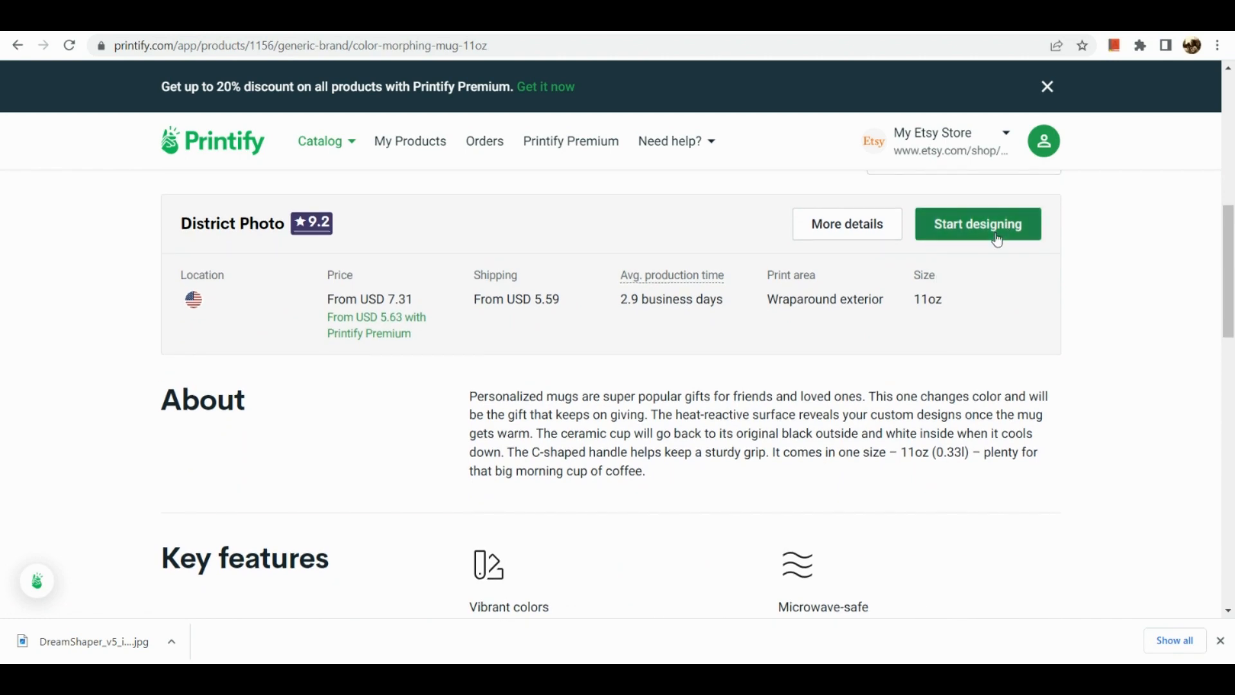
{"action": "left_click", "coordinate": [998, 235]}
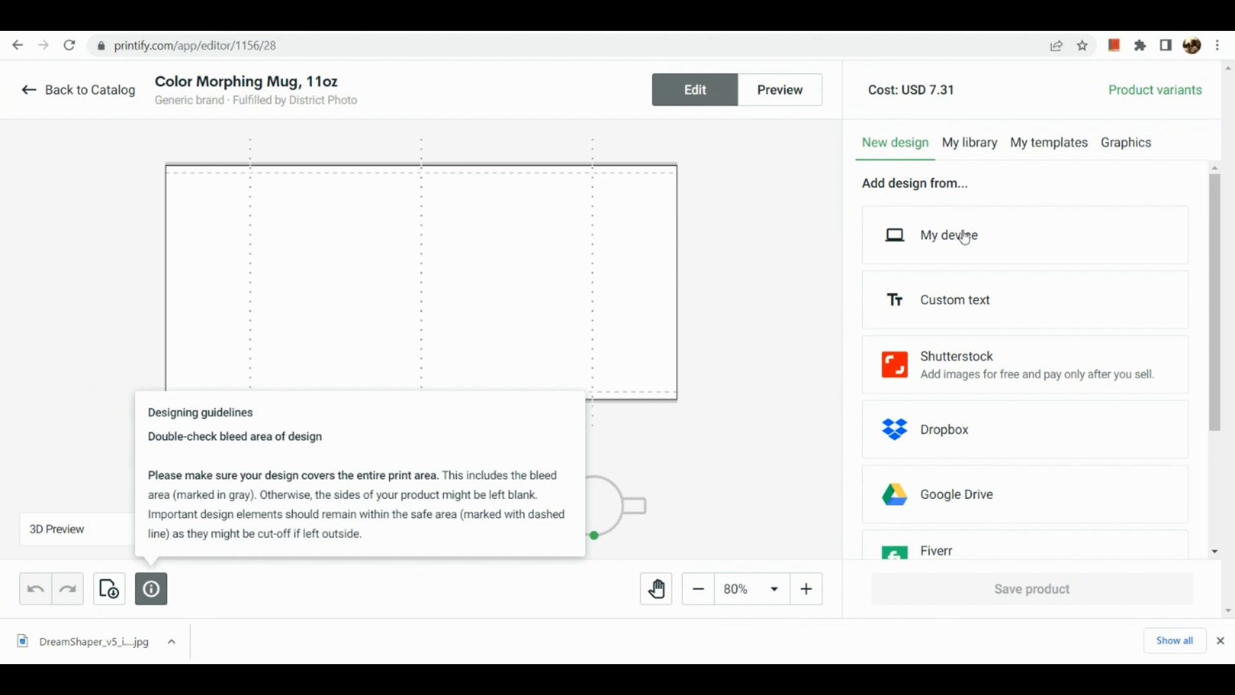
Upload the background-free sunflower preview image from the Downloads folder and place it in the middle of the mug's print area.
{"action": "left_click", "coordinate": [965, 237]}
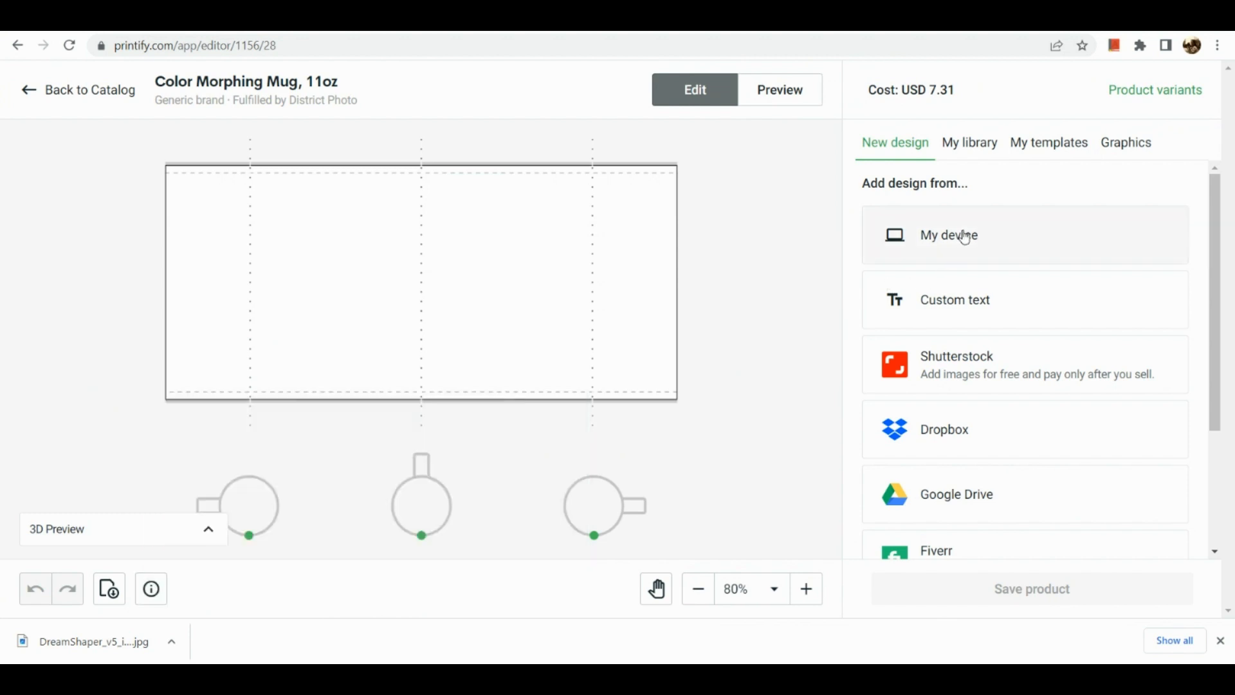
{"action": "left_click", "coordinate": [966, 236]}
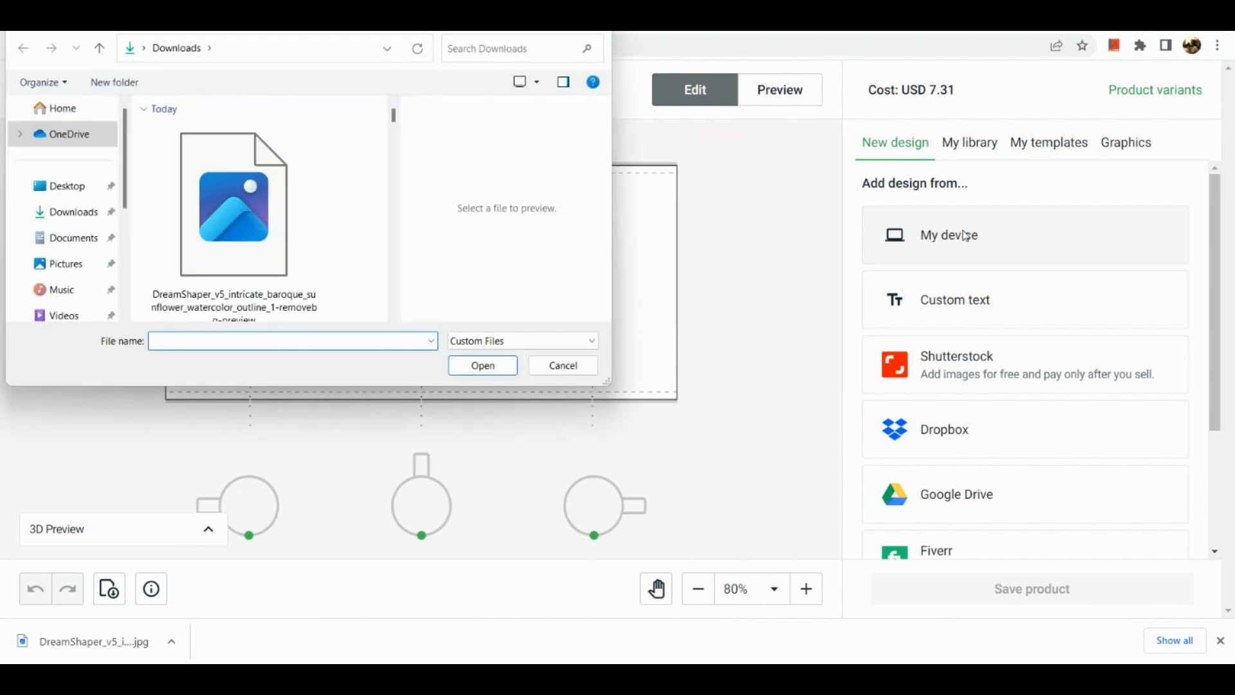
{"action": "left_click", "coordinate": [233, 212]}
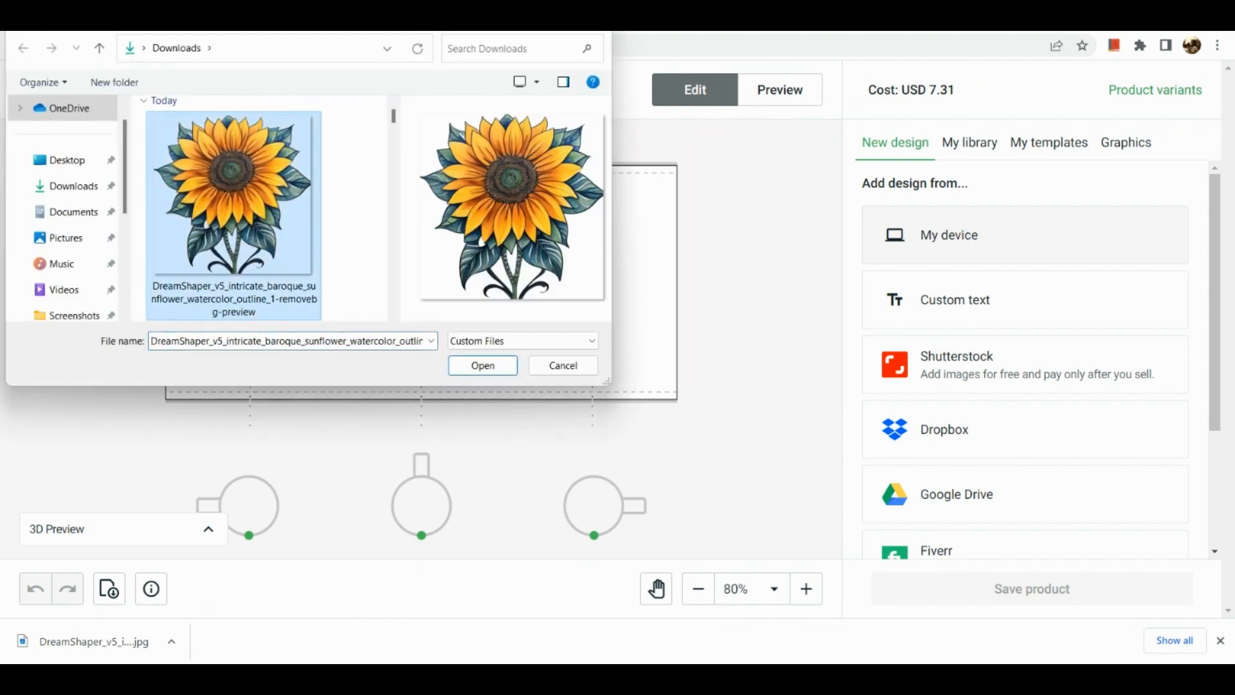
{"action": "double_click", "coordinate": [288, 255]}
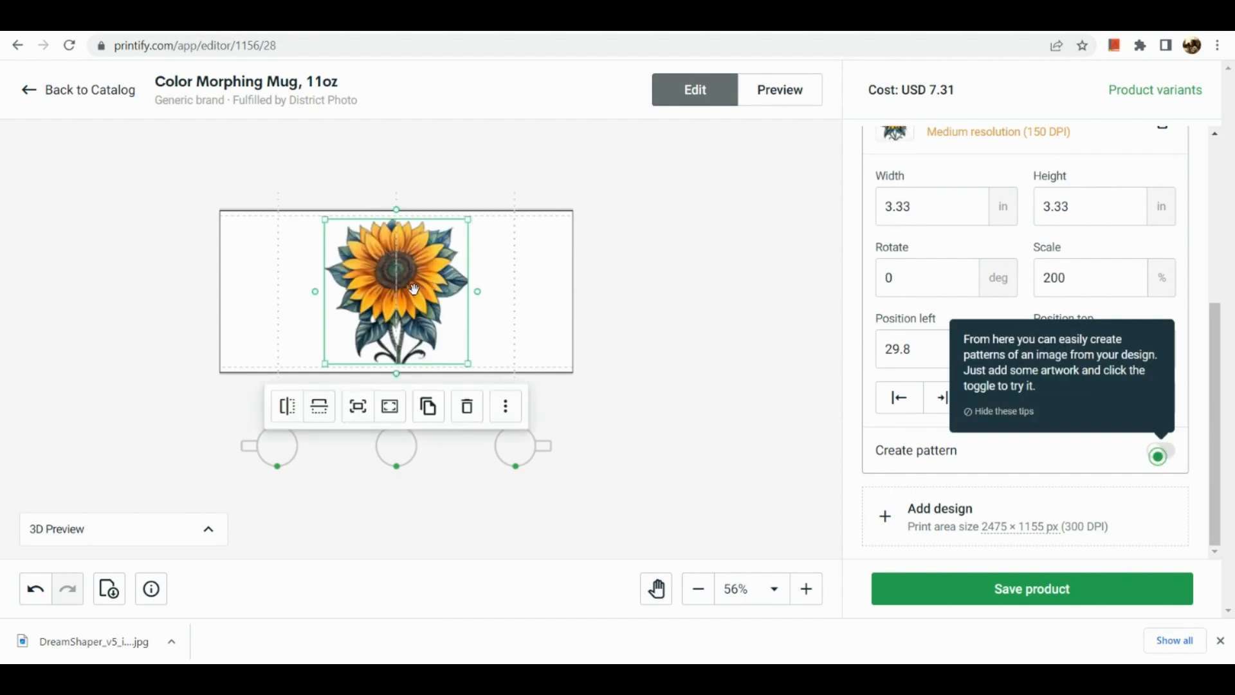
{"action": "mouse_move", "coordinate": [414, 289]}
{"action": "left_mouse_down"}
{"action": "mouse_move", "coordinate": [432, 290]}
{"action": "mouse_move", "coordinate": [415, 289]}
{"action": "left_mouse_up"}
Preview the sunflower mug mockup from the back, left, right and front views.
{"action": "left_click", "coordinate": [809, 104]}
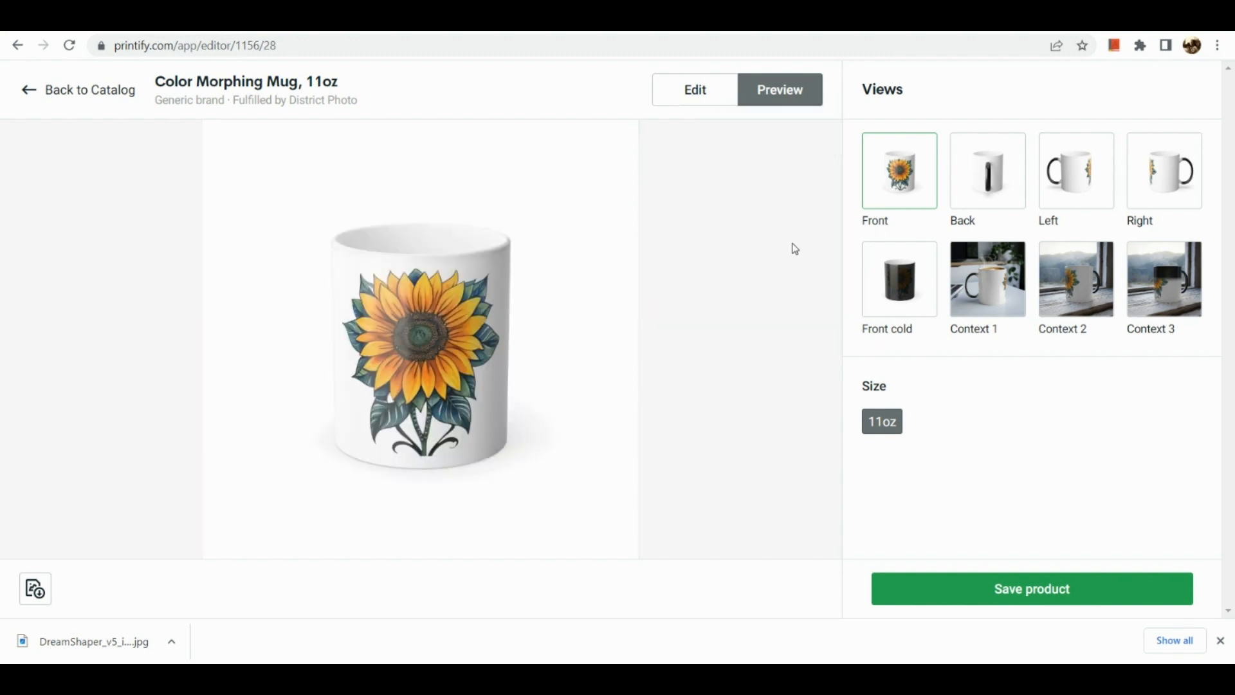
{"action": "left_click", "coordinate": [1025, 194]}
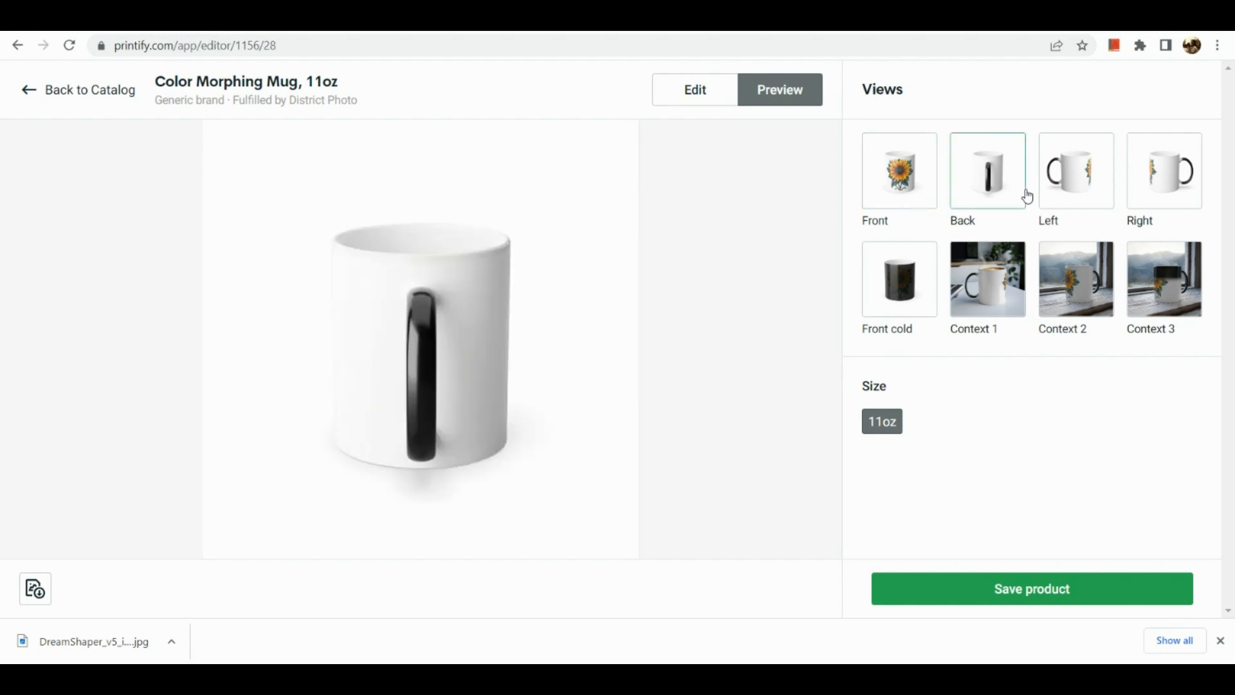
{"action": "left_click", "coordinate": [1093, 188]}
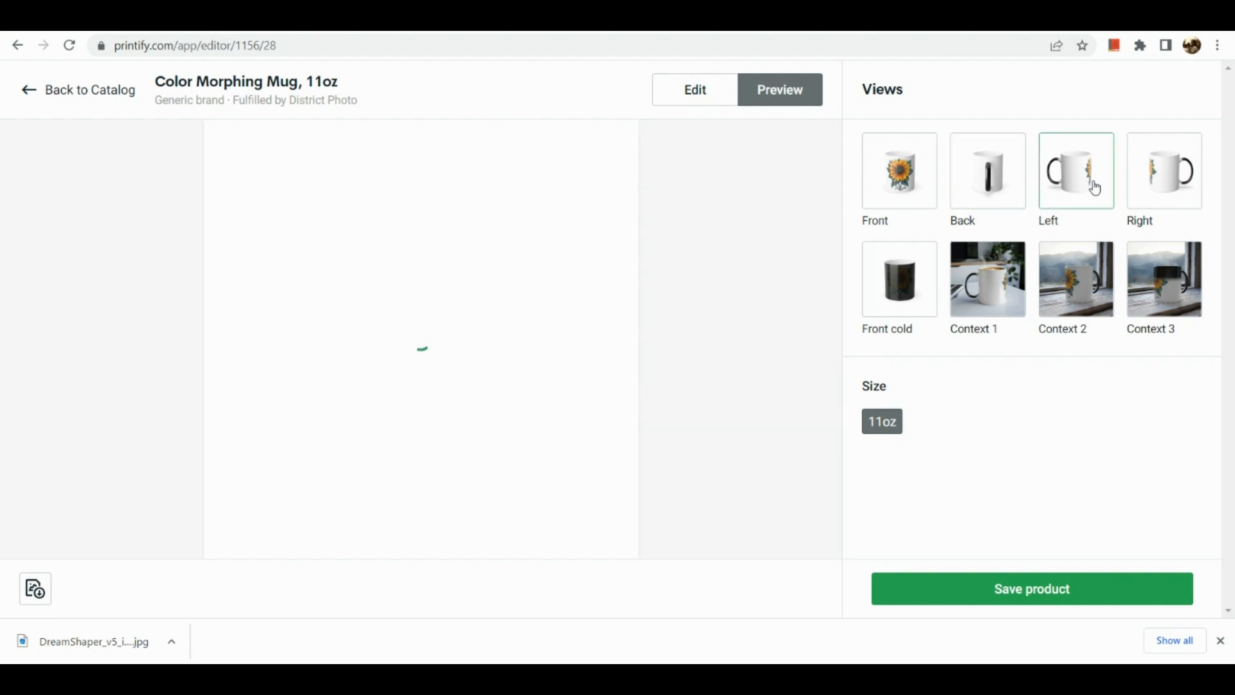
{"action": "left_click", "coordinate": [1158, 187]}
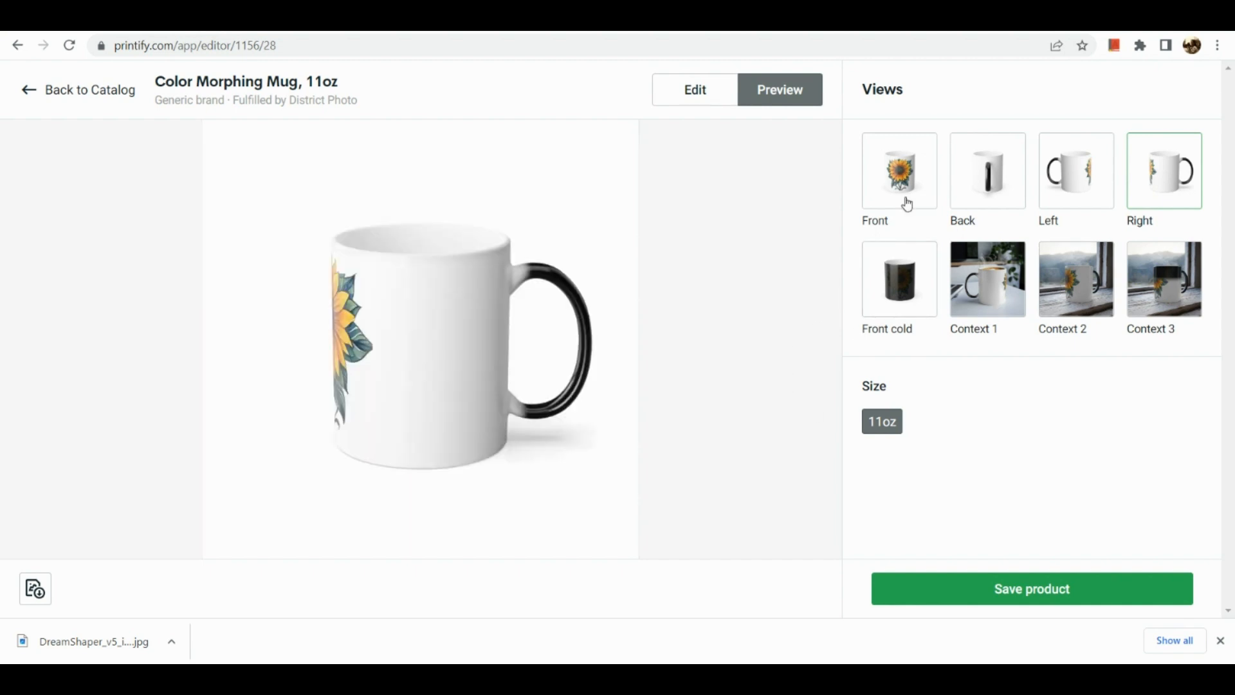
{"action": "left_click", "coordinate": [927, 168]}
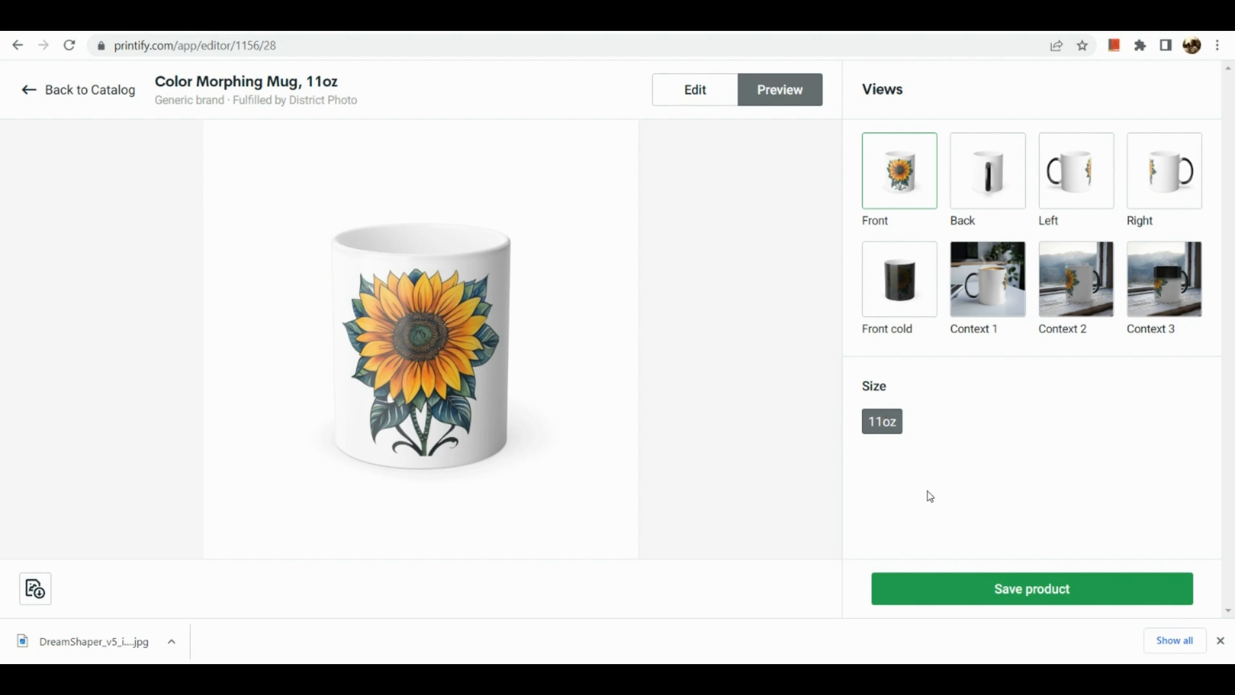
Save the sunflower mug as a product.
{"action": "scroll", "coordinate": [960, 606], "scroll_direction": "up", "scroll_amount": 3}
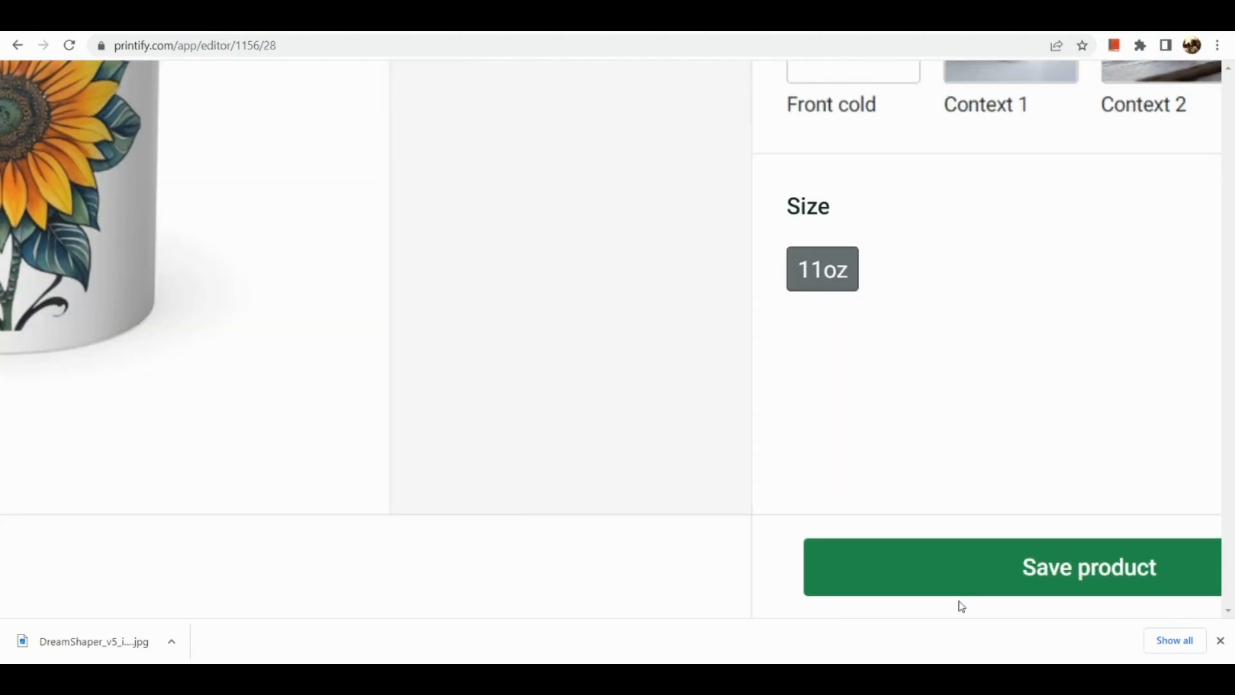
{"action": "scroll", "coordinate": [982, 576], "scroll_direction": "down", "scroll_amount": 3}
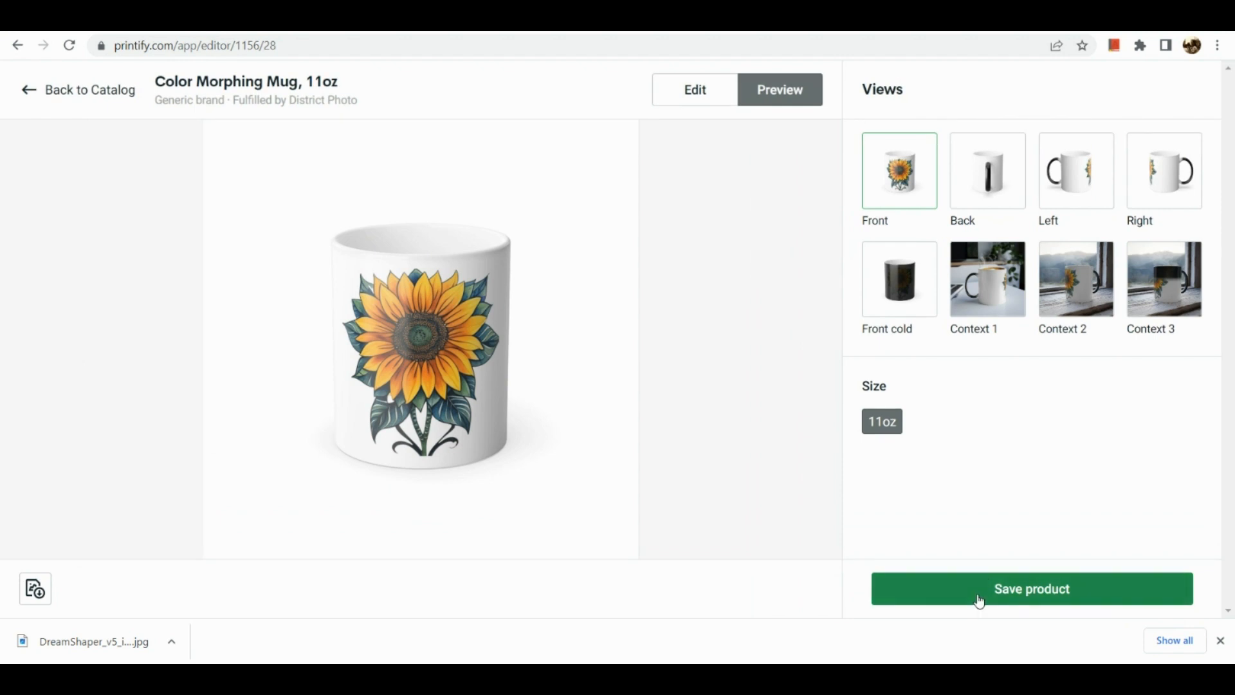
{"action": "left_click", "coordinate": [977, 593]}
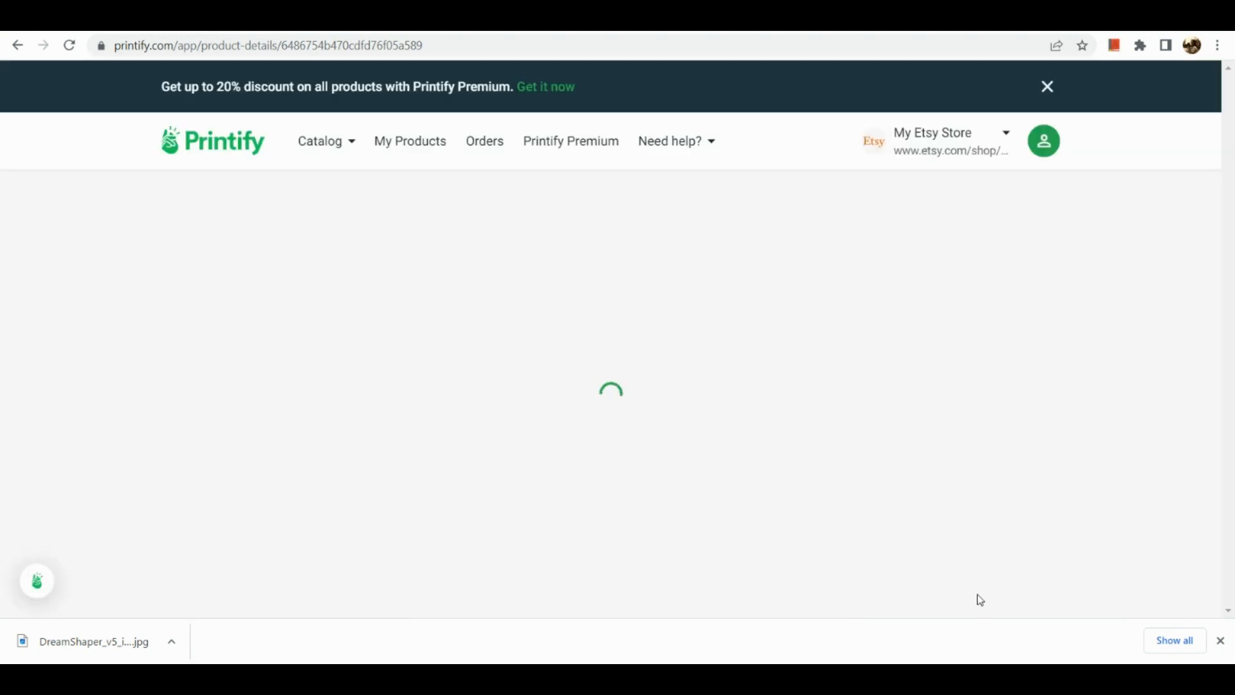
Go through the mug's price, visibility and sync settings and publish the product to My Etsy Store.
{"action": "scroll", "coordinate": [980, 600], "scroll_direction": "down", "scroll_amount": 15}
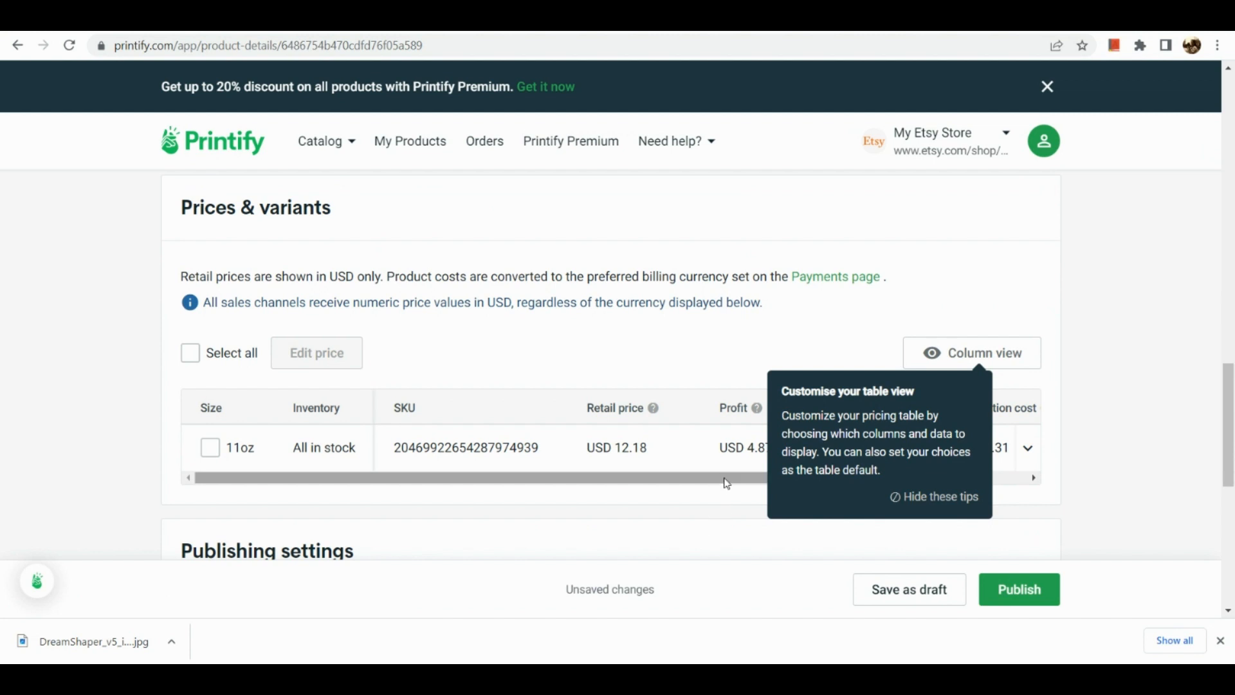
{"action": "left_click", "coordinate": [211, 450]}
{"action": "scroll", "coordinate": [325, 450], "scroll_direction": "down", "scroll_amount": 6}
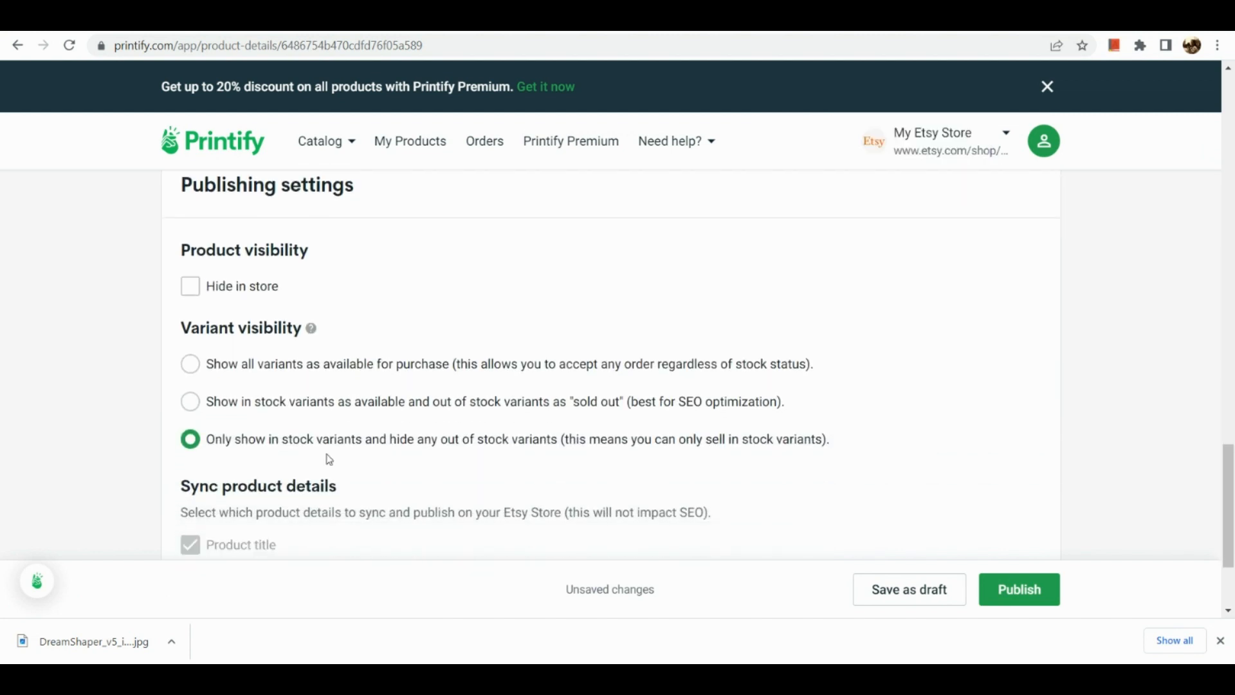
{"action": "left_click", "coordinate": [232, 247]}
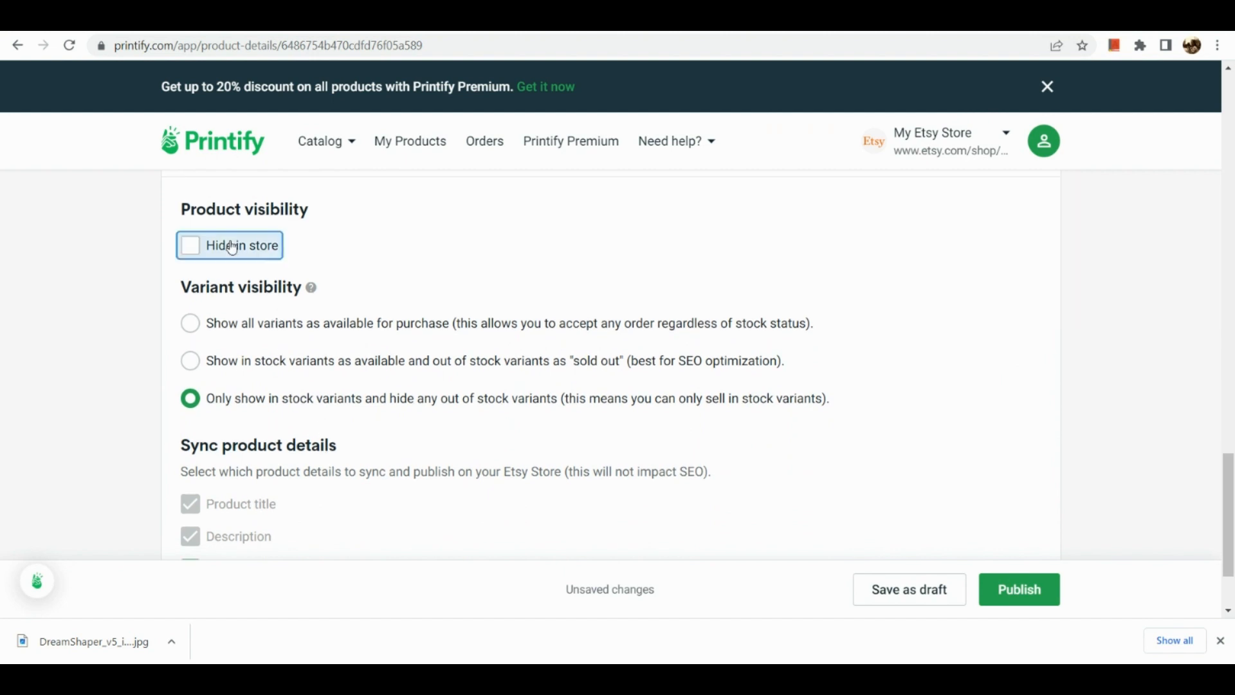
{"action": "scroll", "coordinate": [234, 281], "scroll_direction": "down", "scroll_amount": 2}
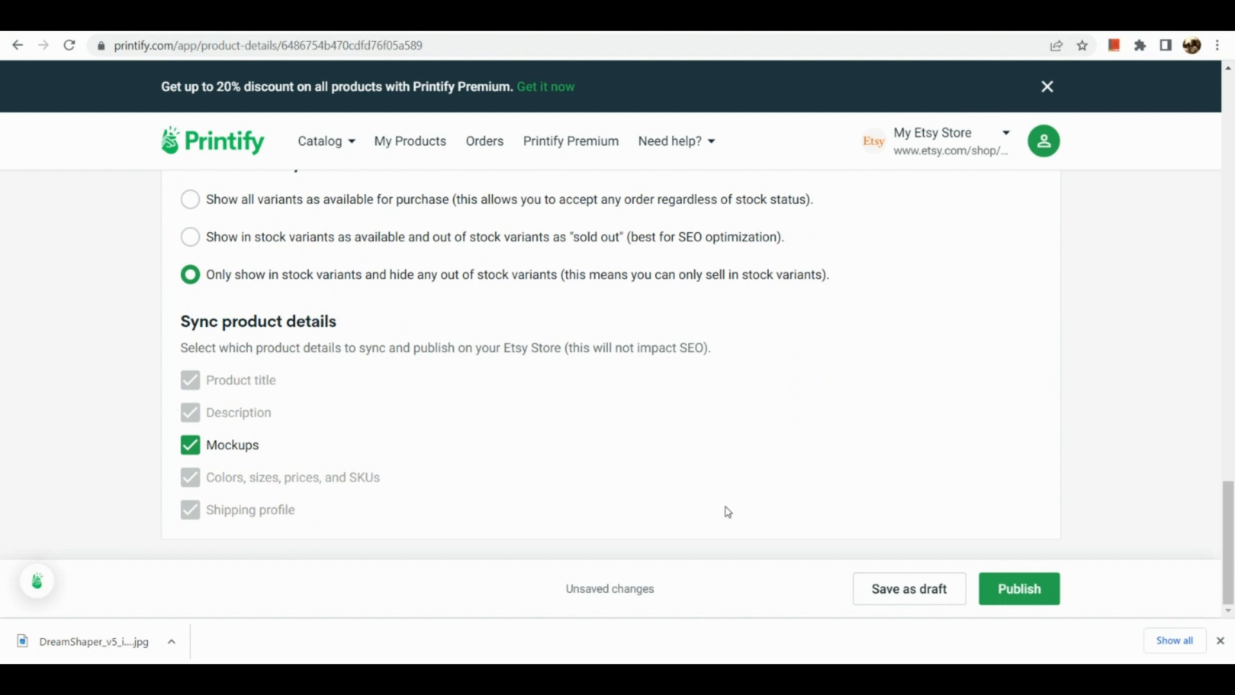
{"action": "left_click", "coordinate": [1015, 594]}
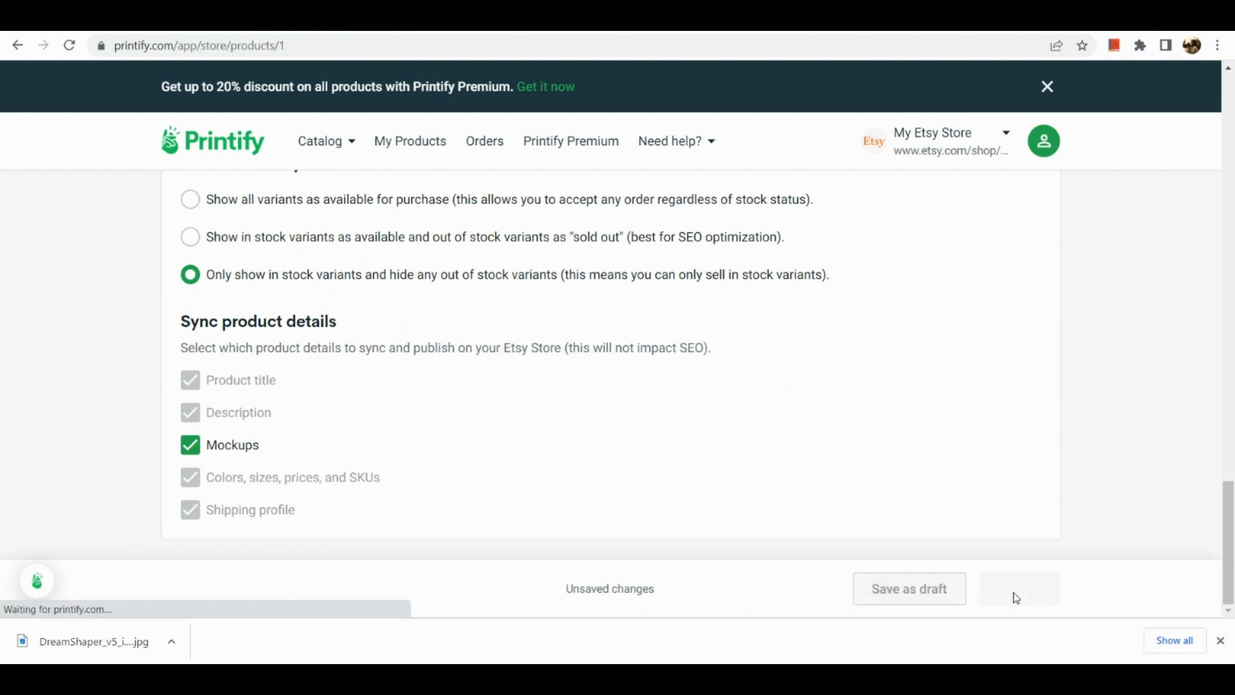
Check the mug's publishing status and the actions offered for it in the My Products list.
{"action": "scroll", "coordinate": [976, 438], "scroll_direction": "down", "scroll_amount": 1}
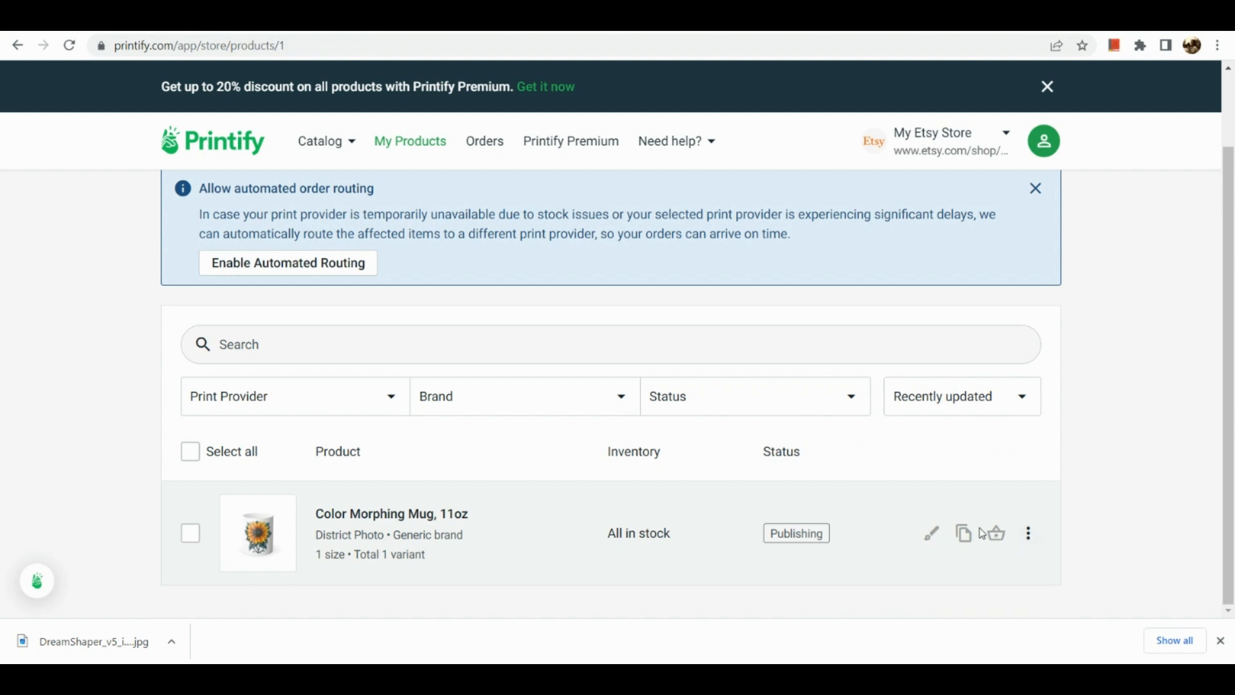
{"action": "left_click", "coordinate": [1030, 538]}
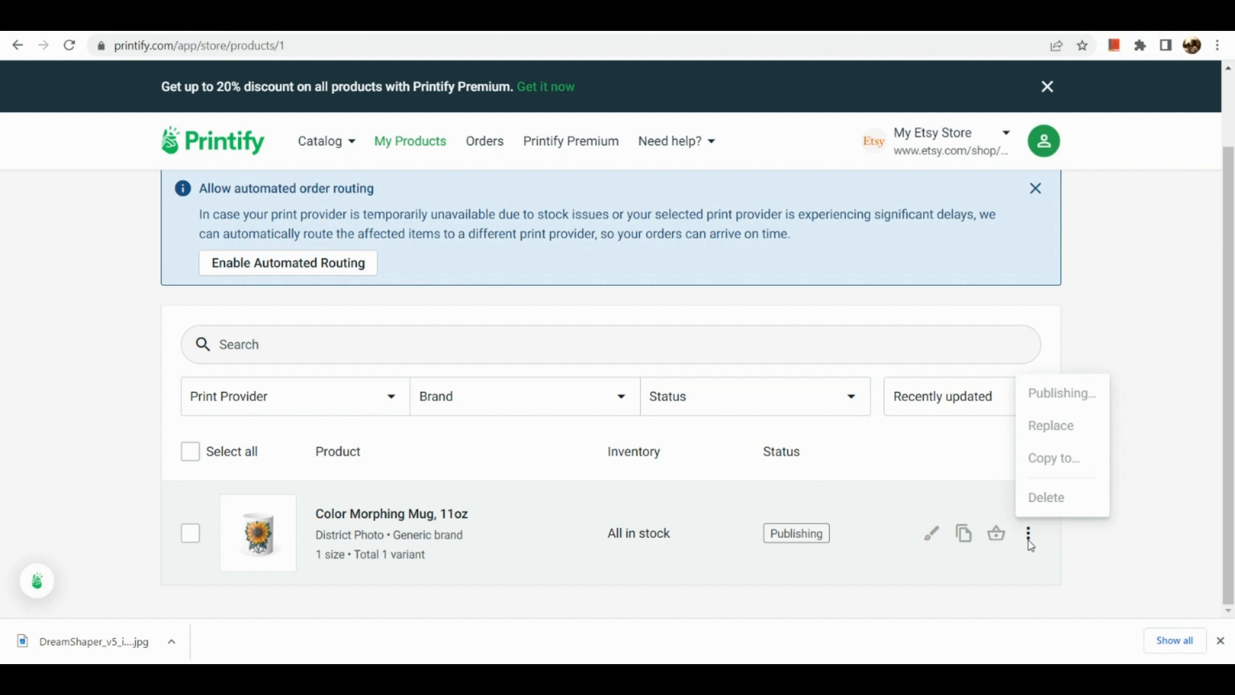
{"action": "left_click", "coordinate": [1029, 538]}
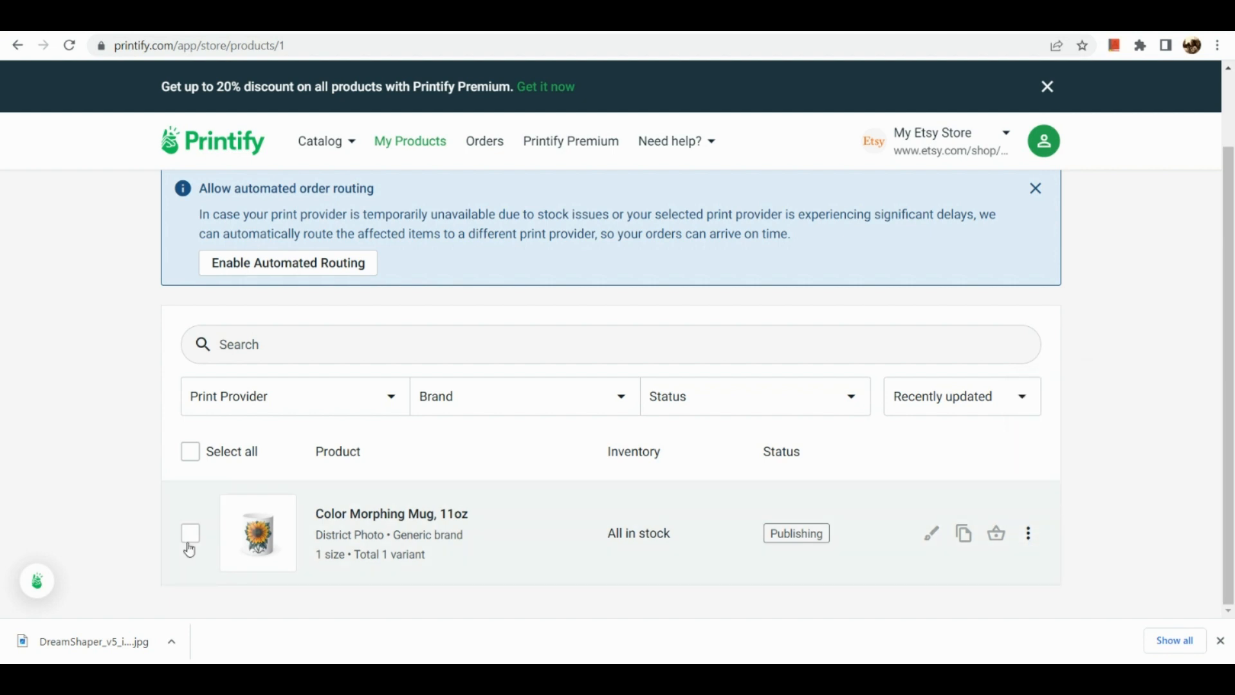
{"action": "left_click", "coordinate": [189, 537]}
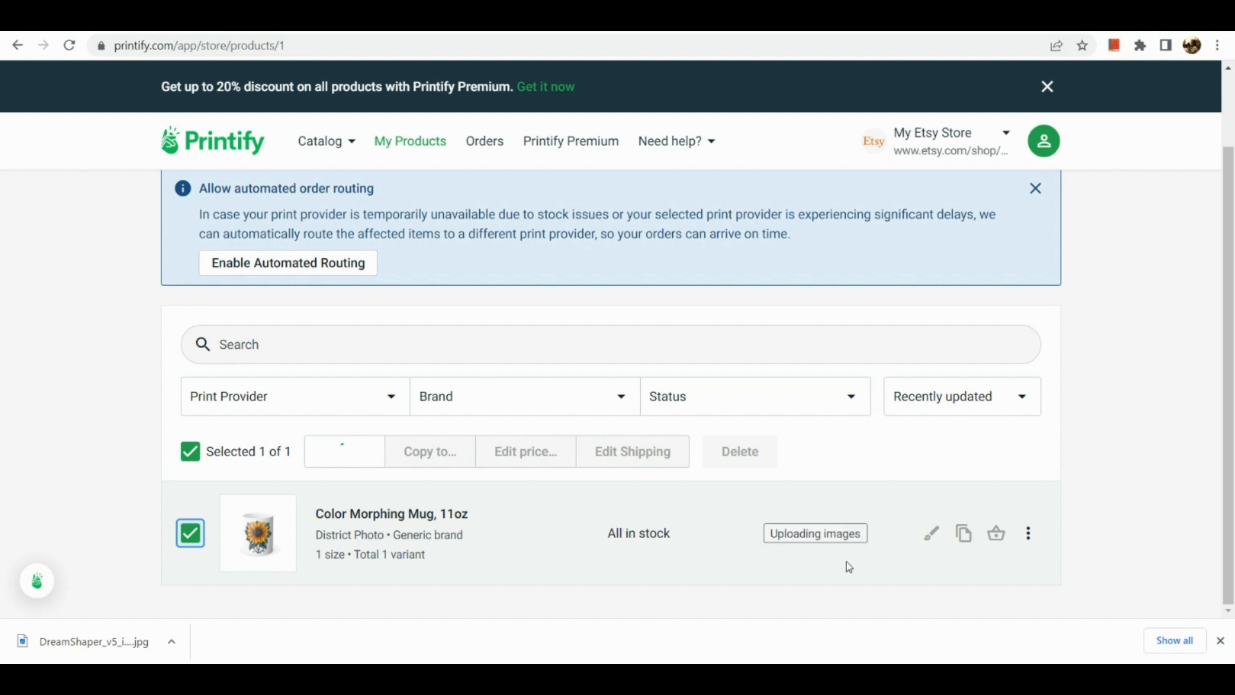
{"action": "left_click", "coordinate": [1030, 537]}
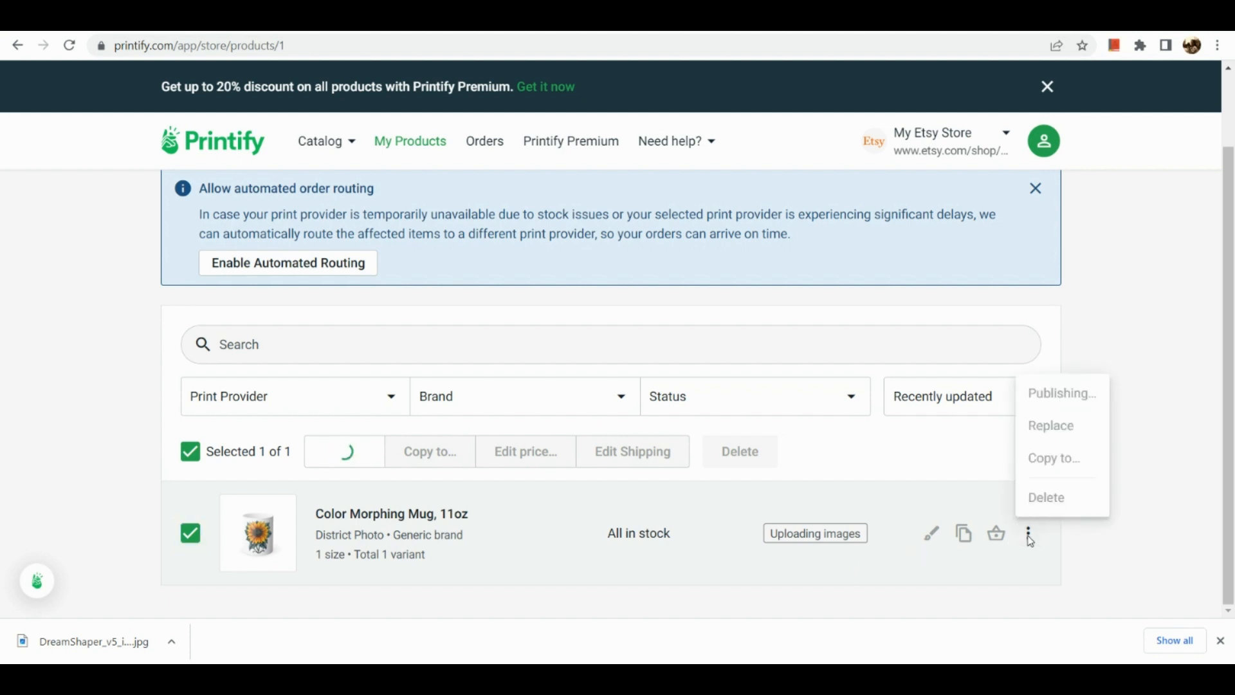
{"action": "left_click", "coordinate": [1029, 535]}
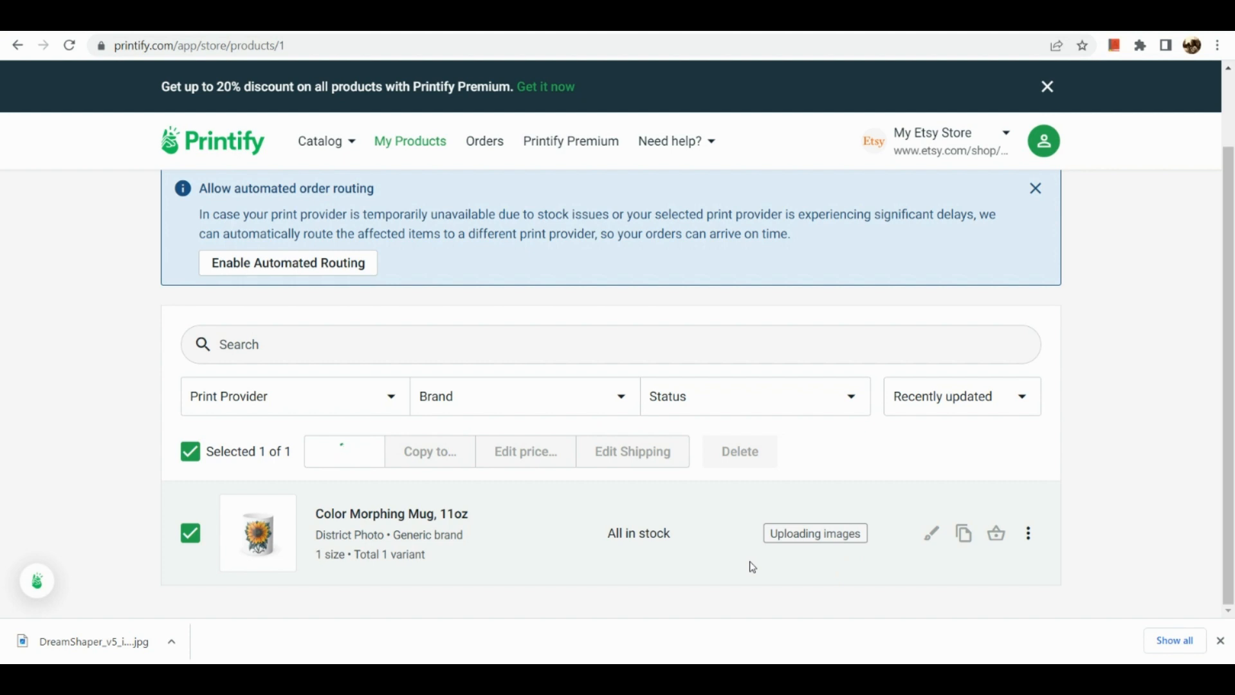
{"action": "left_click", "coordinate": [191, 534]}
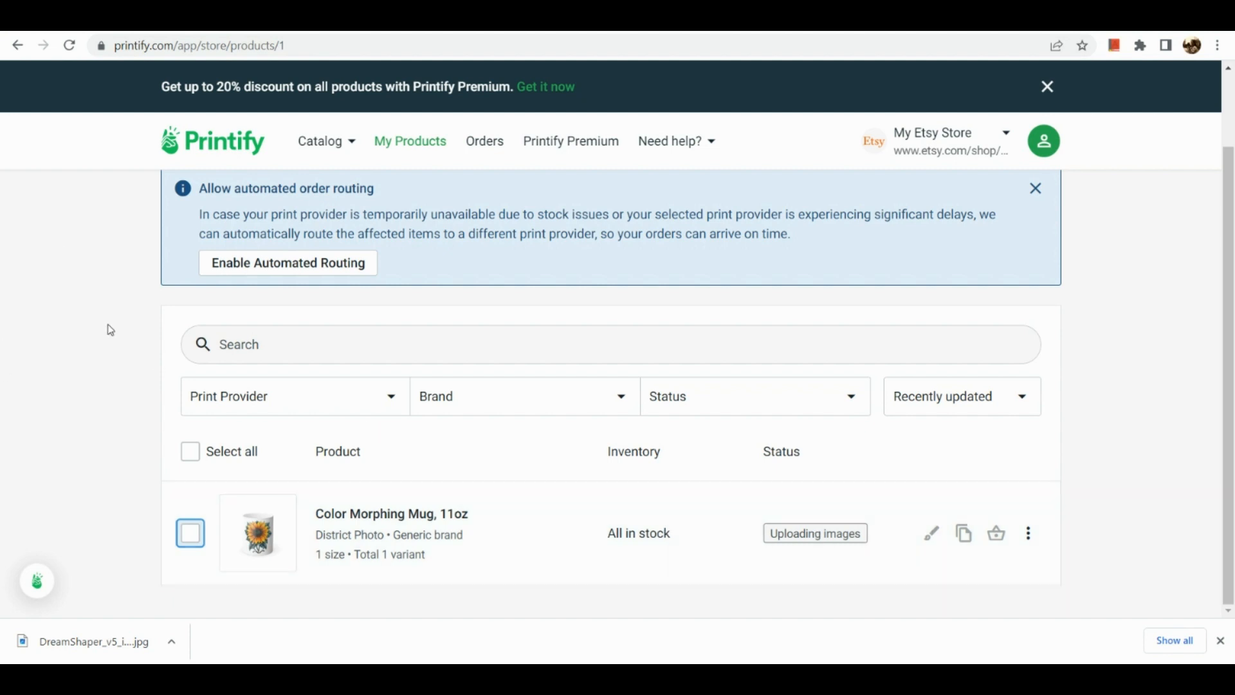
Switch to Etsy and show the shop's draft listings in the Shop Manager.
{"action": "key", "text": "ctrl+Tab"}
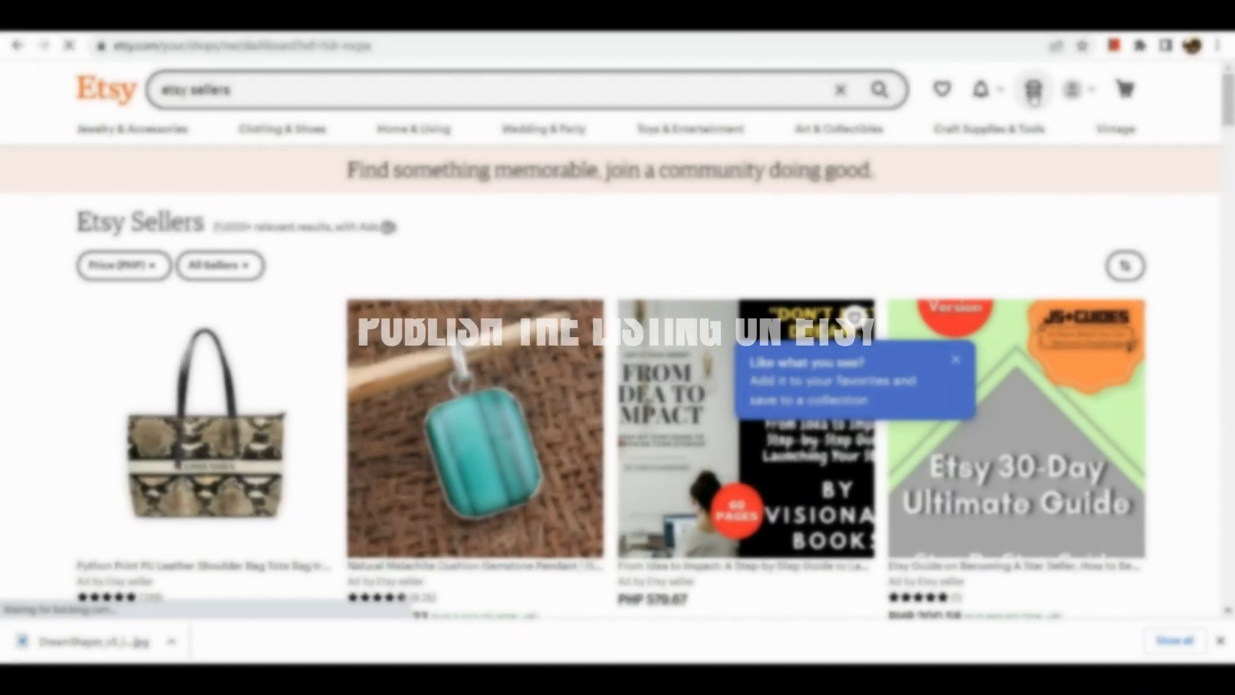
{"action": "left_click", "coordinate": [1033, 96]}
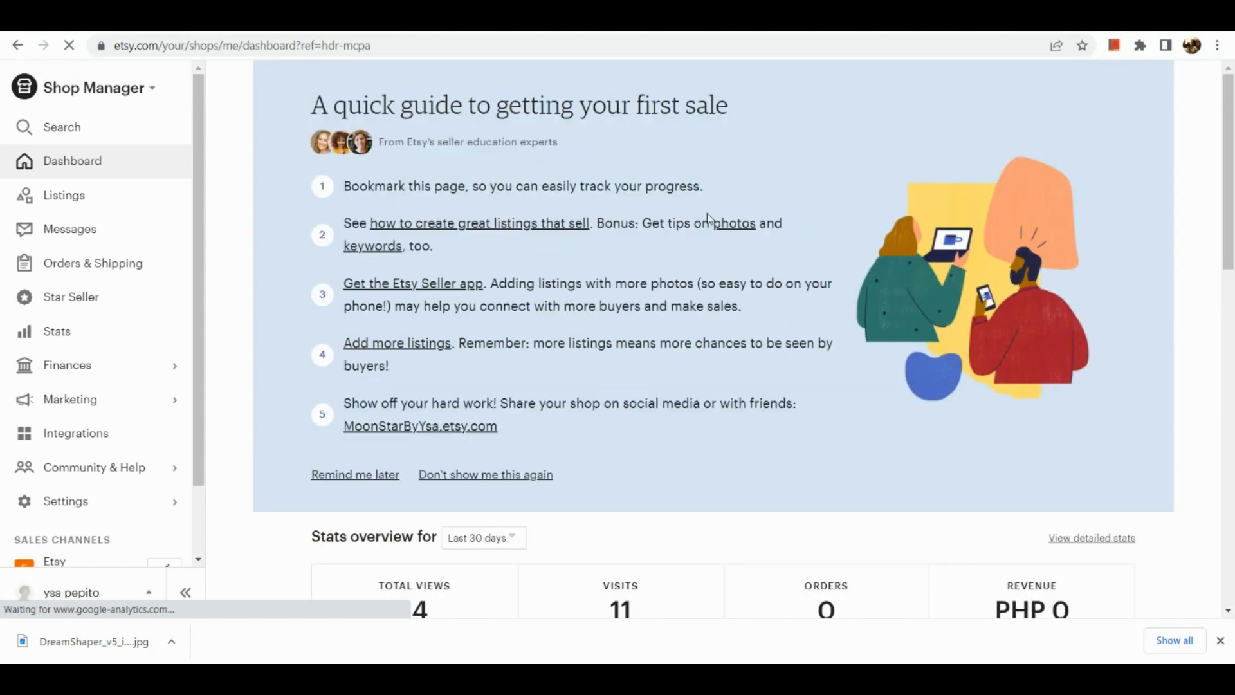
{"action": "left_click", "coordinate": [159, 196]}
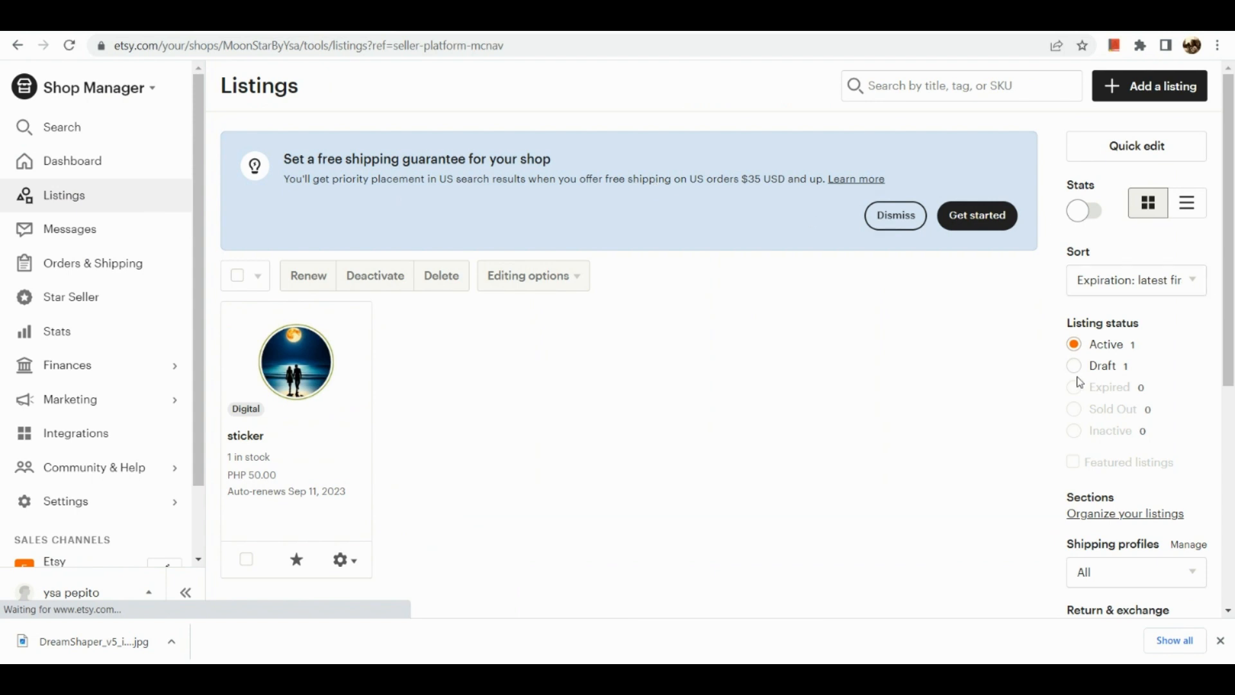
{"action": "left_click", "coordinate": [1113, 366]}
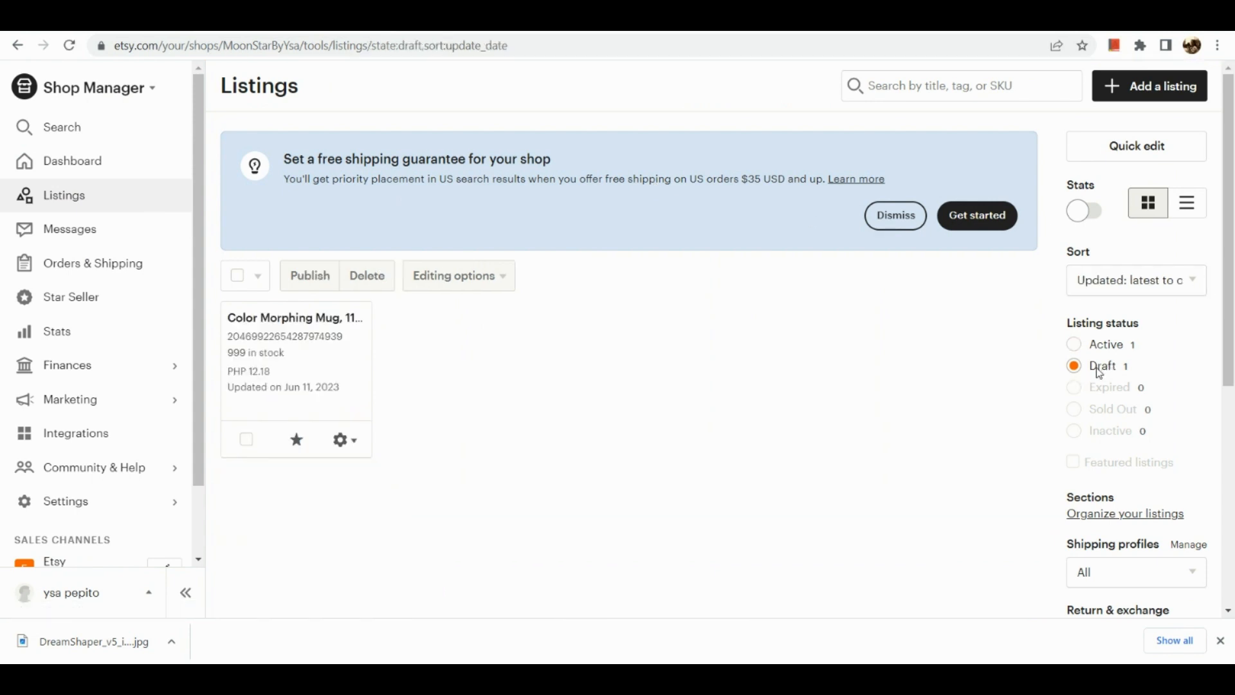
Open the draft Color Morphing Mug, 11oz listing for editing and review its title, photos, description and personalization section.
{"action": "left_click", "coordinate": [308, 381]}
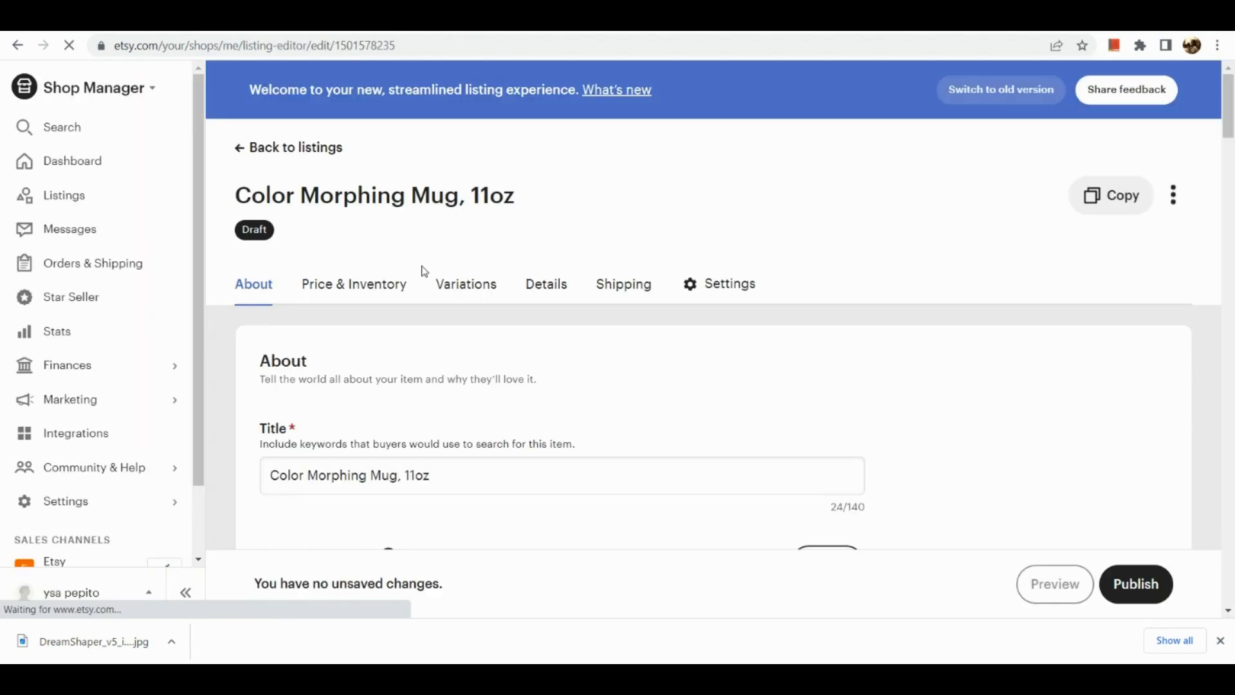
{"action": "scroll", "coordinate": [438, 367], "scroll_direction": "down", "scroll_amount": 5}
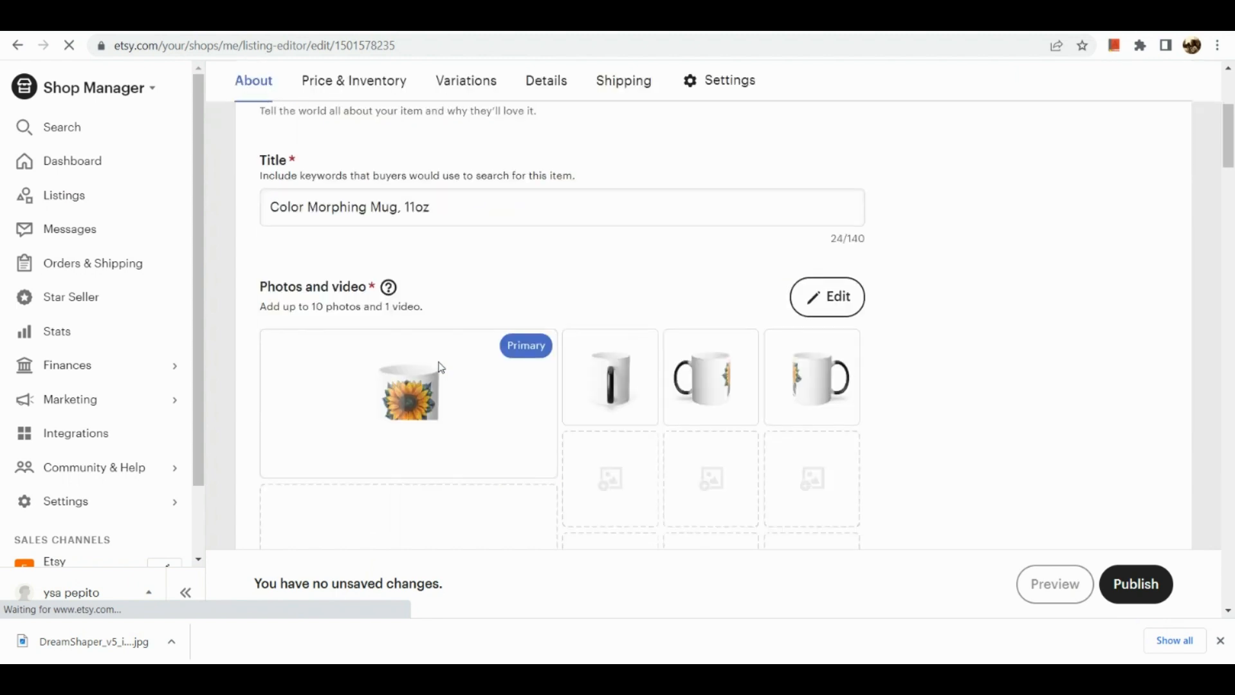
{"action": "scroll", "coordinate": [441, 368], "scroll_direction": "down", "scroll_amount": 1}
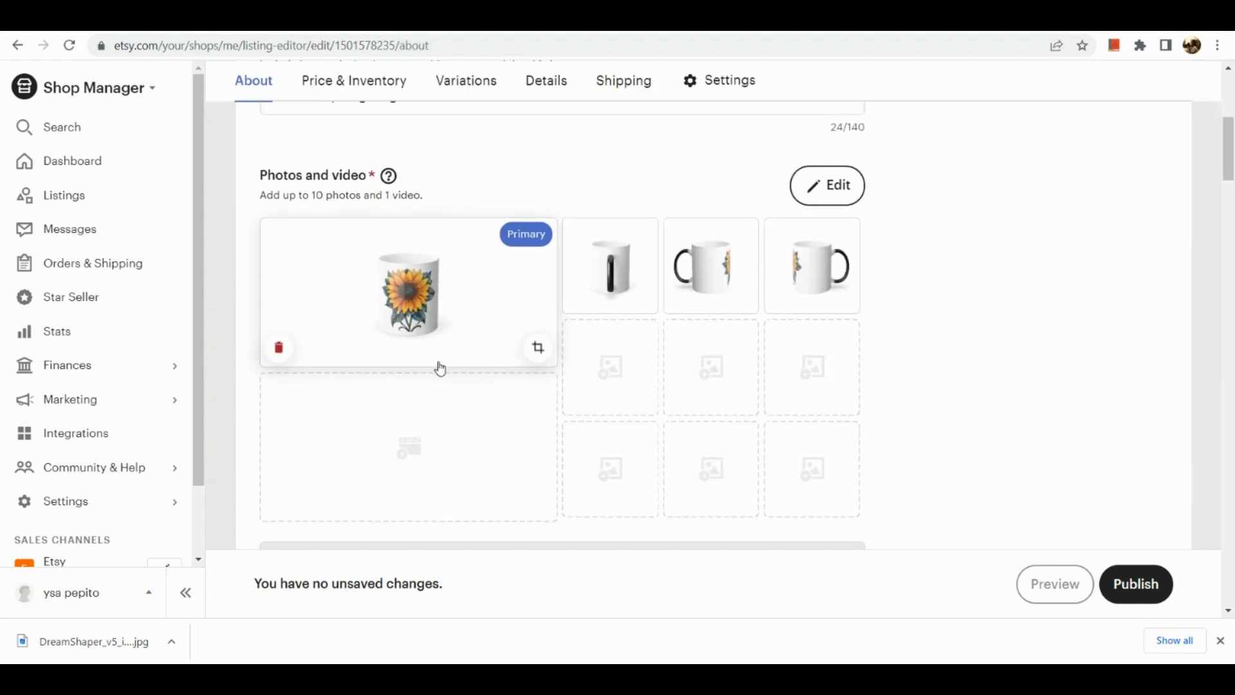
{"action": "scroll", "coordinate": [440, 368], "scroll_direction": "down", "scroll_amount": 2}
{"action": "scroll", "coordinate": [440, 367], "scroll_direction": "down", "scroll_amount": 10}
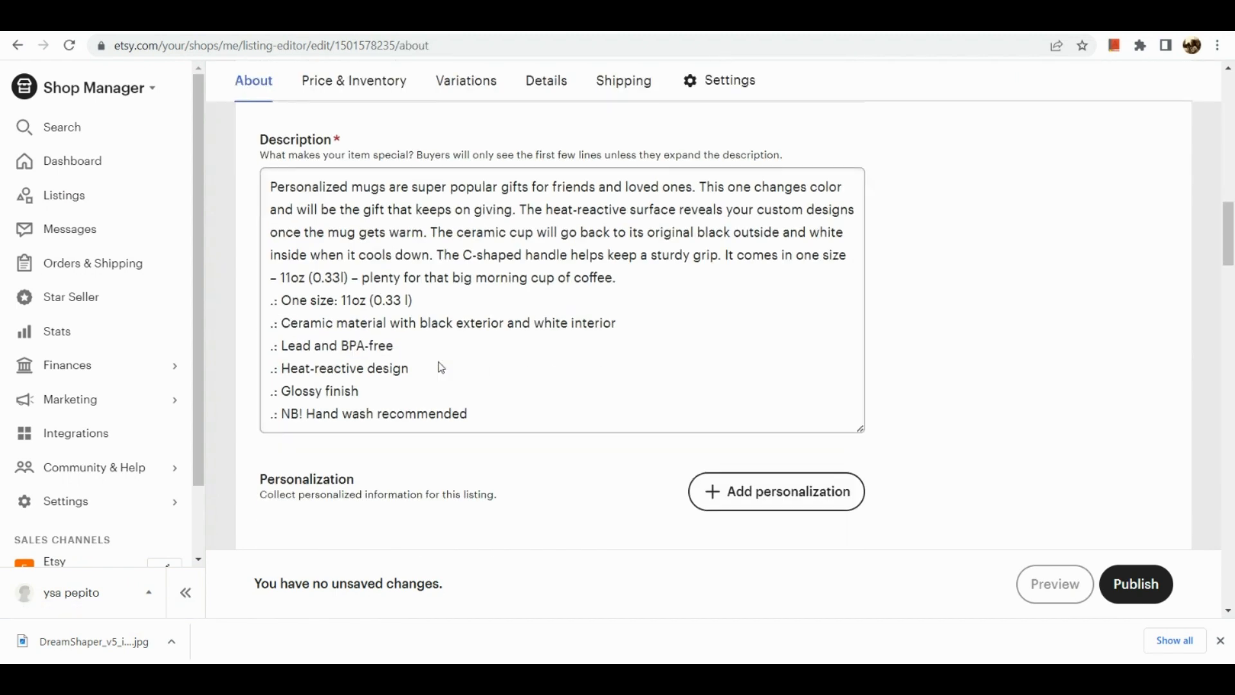
{"action": "scroll", "coordinate": [439, 362], "scroll_direction": "down", "scroll_amount": 4}
{"action": "scroll", "coordinate": [439, 363], "scroll_direction": "up", "scroll_amount": 4}
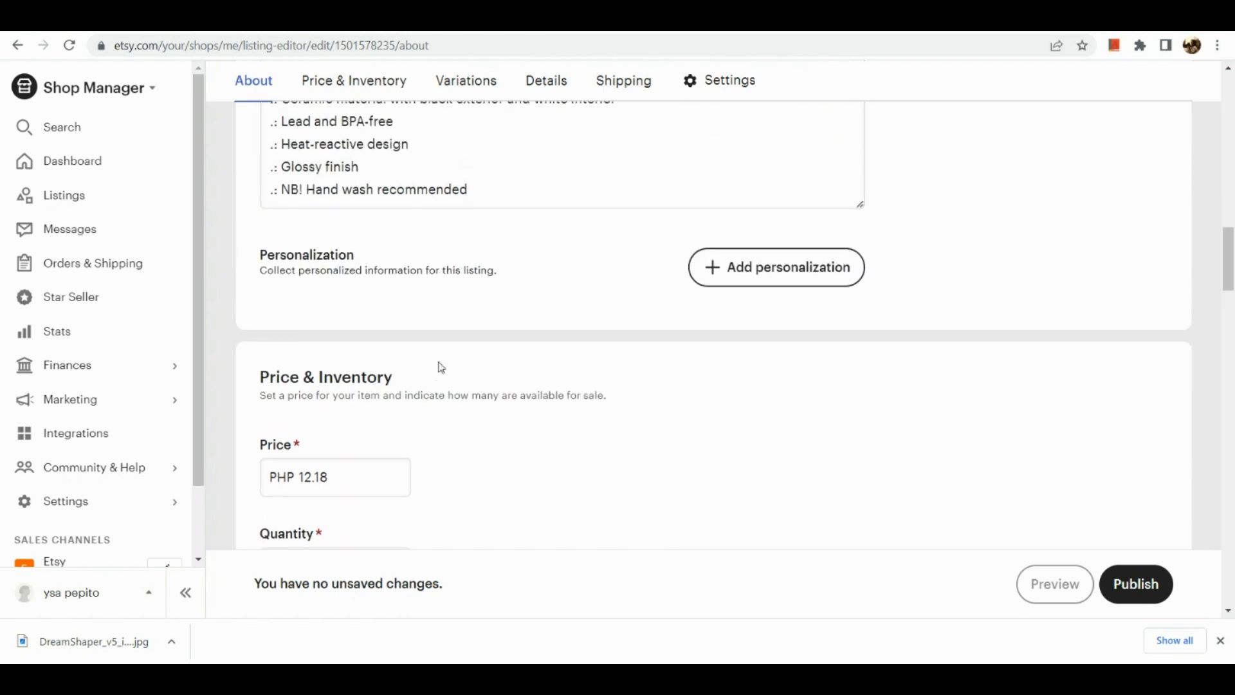
{"action": "scroll", "coordinate": [441, 368], "scroll_direction": "up", "scroll_amount": 2}
Review the mug listing's inventory, variations, category, attributes, shipping, returns and renewal options down to the publishing controls.
{"action": "scroll", "coordinate": [439, 366], "scroll_direction": "down", "scroll_amount": 15}
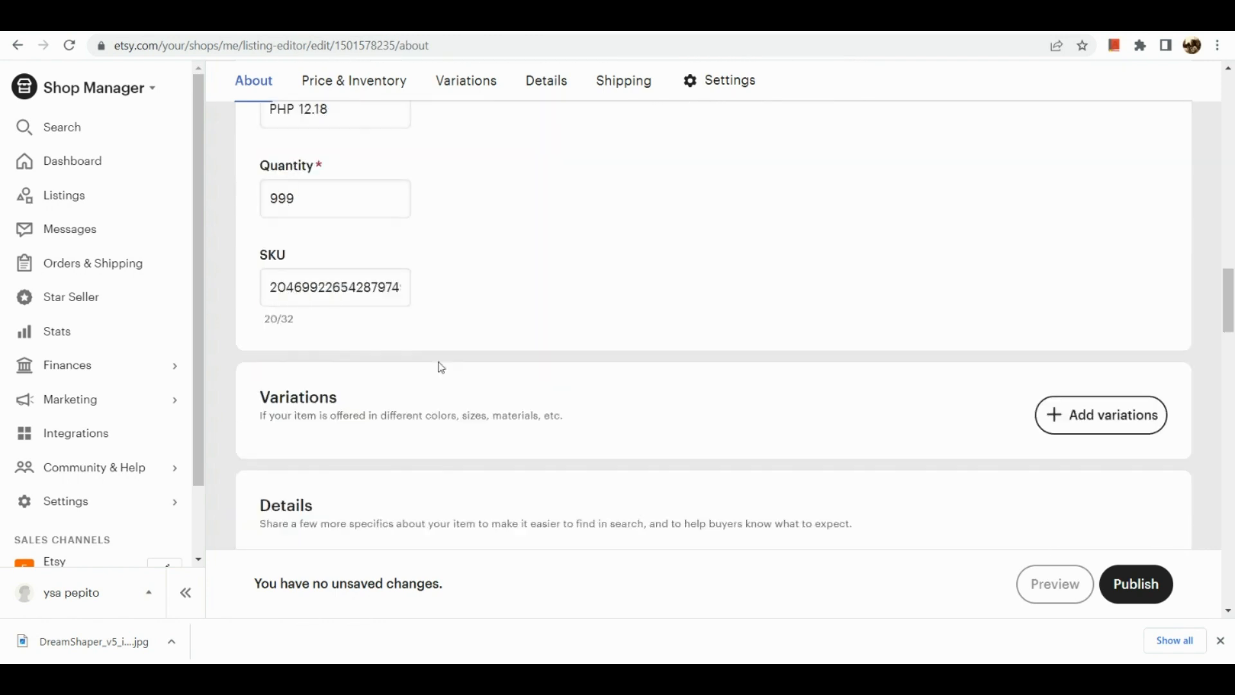
{"action": "scroll", "coordinate": [440, 367], "scroll_direction": "down", "scroll_amount": 7}
{"action": "scroll", "coordinate": [440, 367], "scroll_direction": "up", "scroll_amount": 8}
{"action": "scroll", "coordinate": [440, 365], "scroll_direction": "down", "scroll_amount": 6}
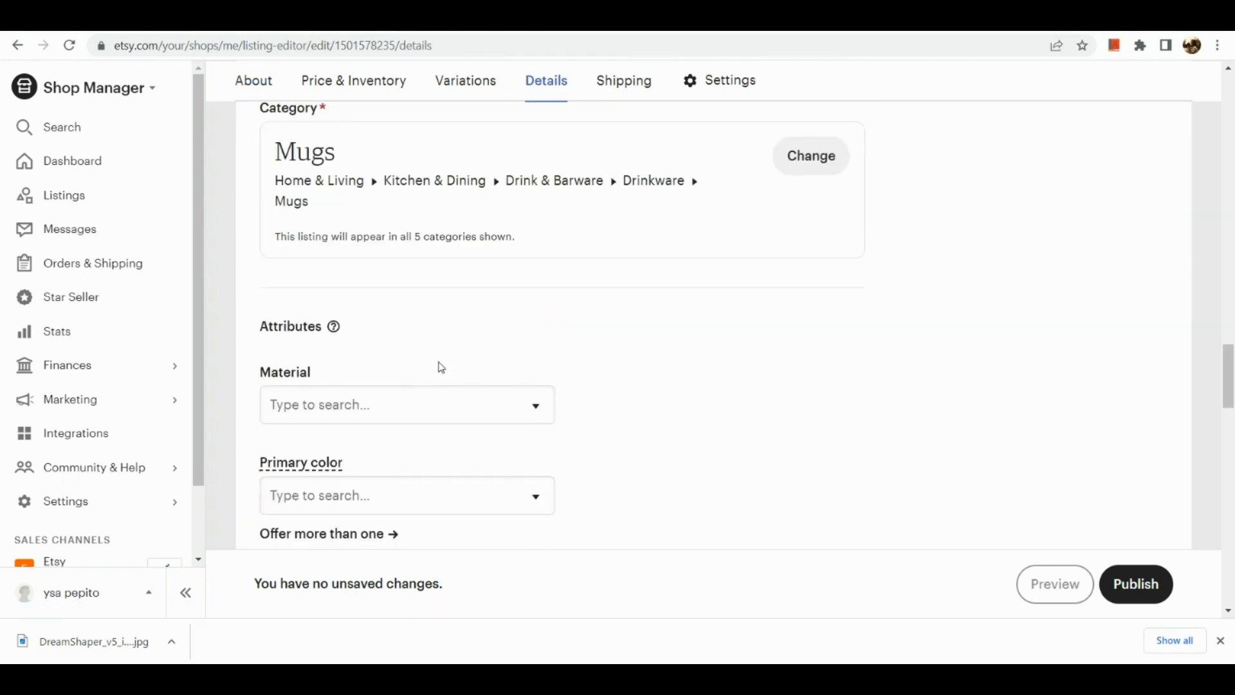
{"action": "scroll", "coordinate": [440, 364], "scroll_direction": "down", "scroll_amount": 10}
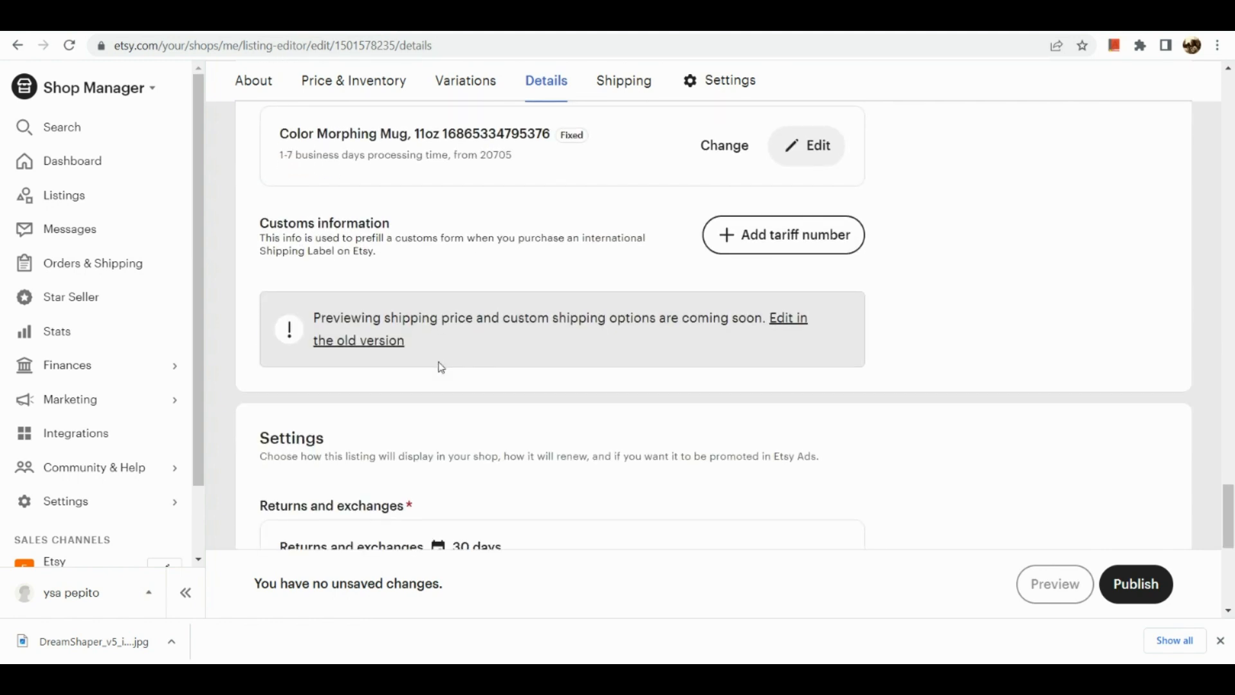
{"action": "scroll", "coordinate": [441, 367], "scroll_direction": "down", "scroll_amount": 3}
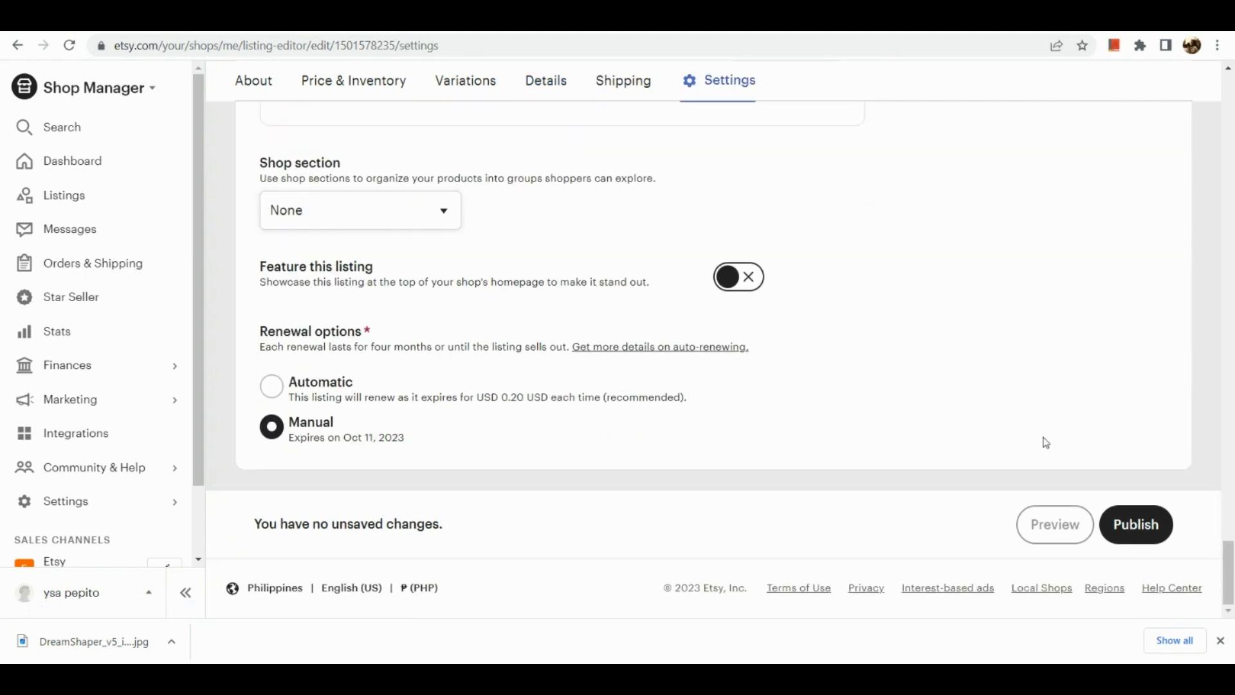
{"action": "scroll", "coordinate": [1159, 550], "scroll_direction": "up", "scroll_amount": 5}
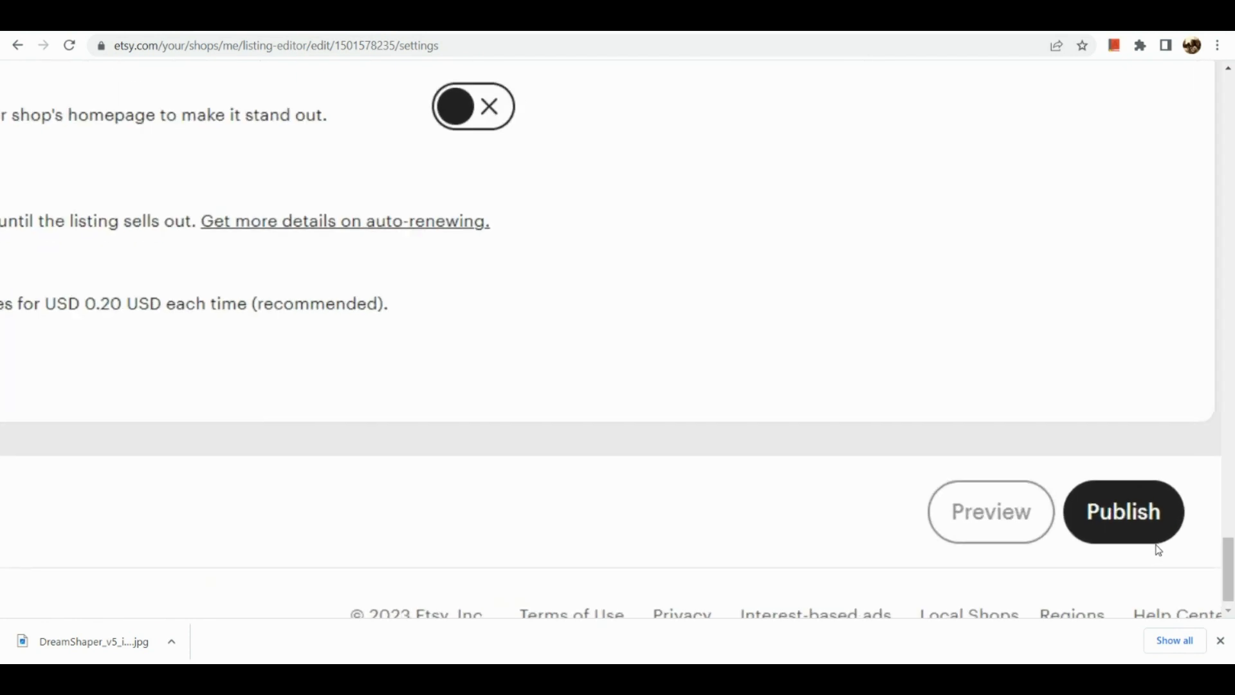
{"action": "scroll", "coordinate": [1159, 550], "scroll_direction": "up", "scroll_amount": 2}
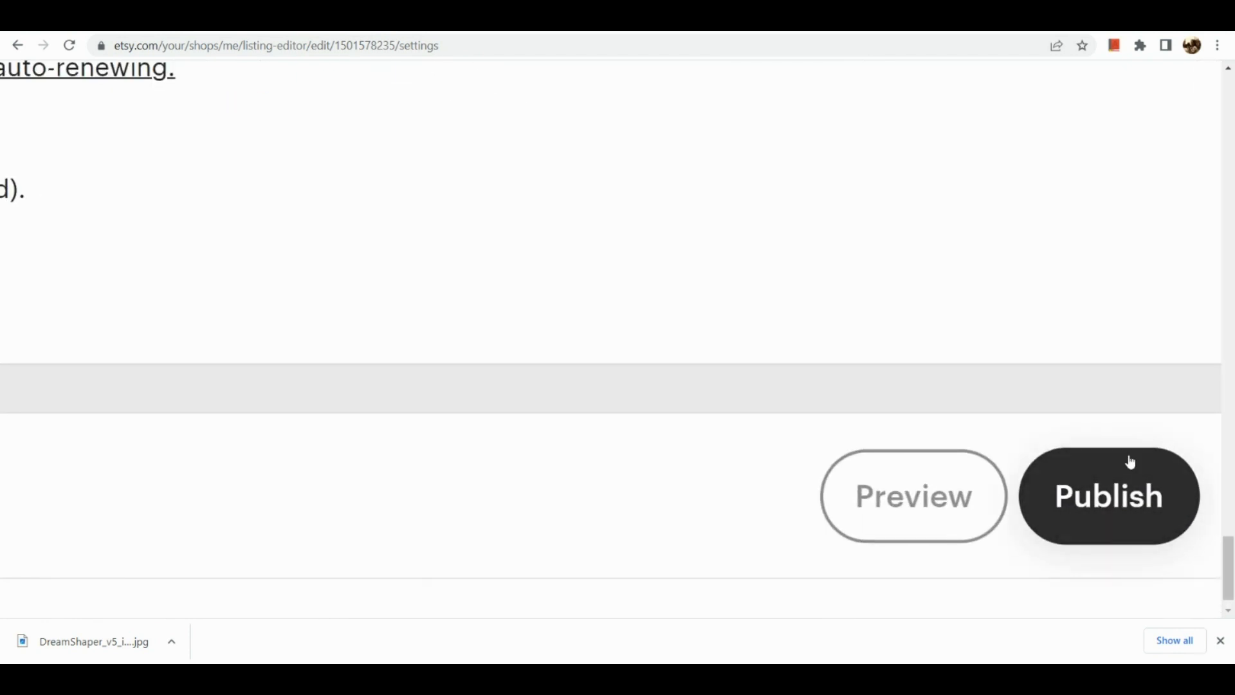
{"action": "scroll", "coordinate": [1081, 473], "scroll_direction": "down", "scroll_amount": 7}
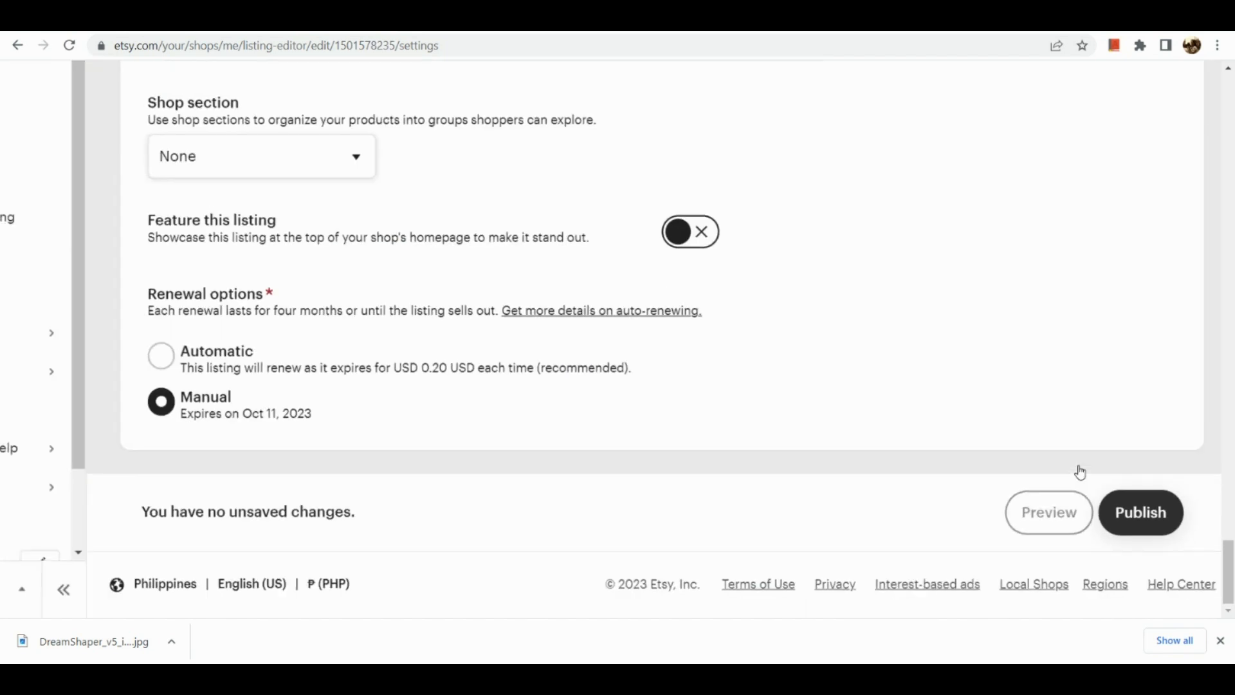